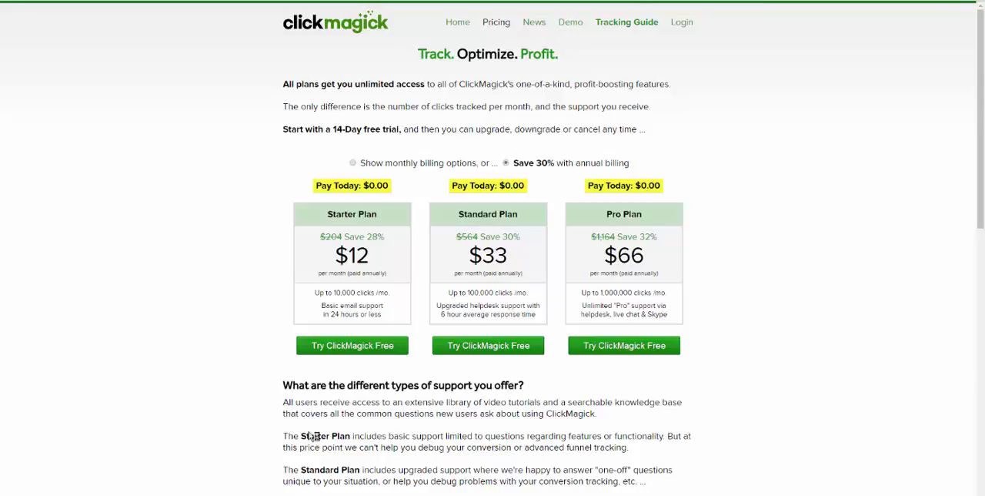
Step: Switch to the Notepad notes and review the tracking options Clickmagick, CPVLabs and Voluum, ending back on the ClickMagick pricing page
{"action": "left_click", "coordinate": [414, 471]}
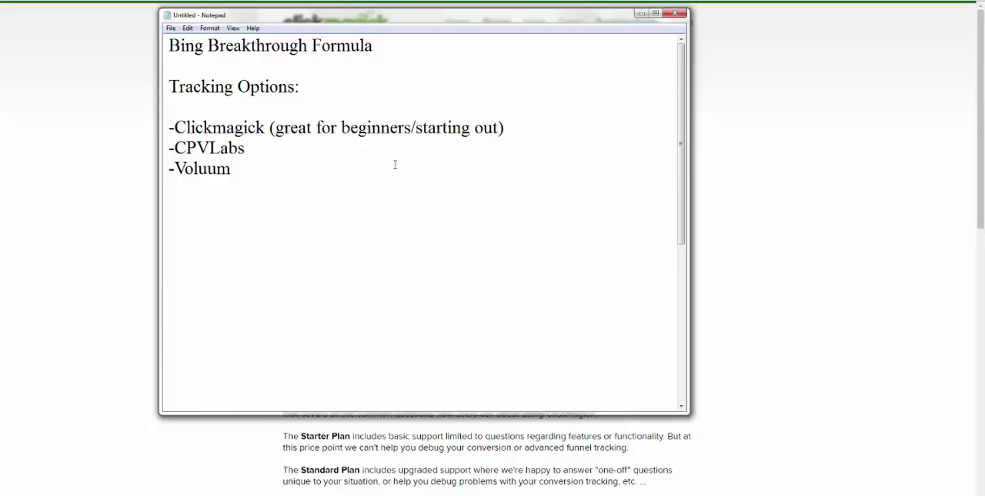
{"action": "left_click_drag", "start_coordinate": [236, 168], "coordinate": [519, 133]}
{"action": "left_click", "coordinate": [257, 167]}
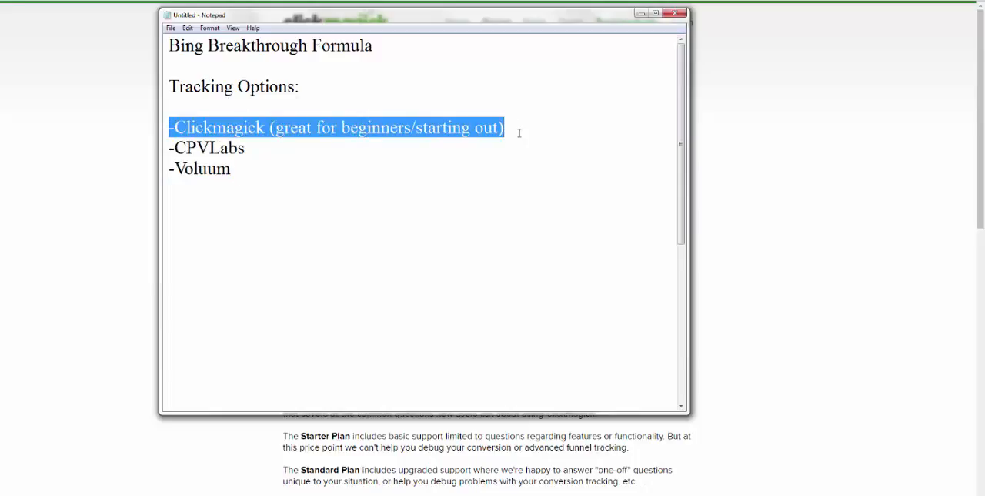
{"action": "left_click", "coordinate": [519, 133]}
{"action": "left_click_drag", "start_coordinate": [235, 169], "coordinate": [171, 151]}
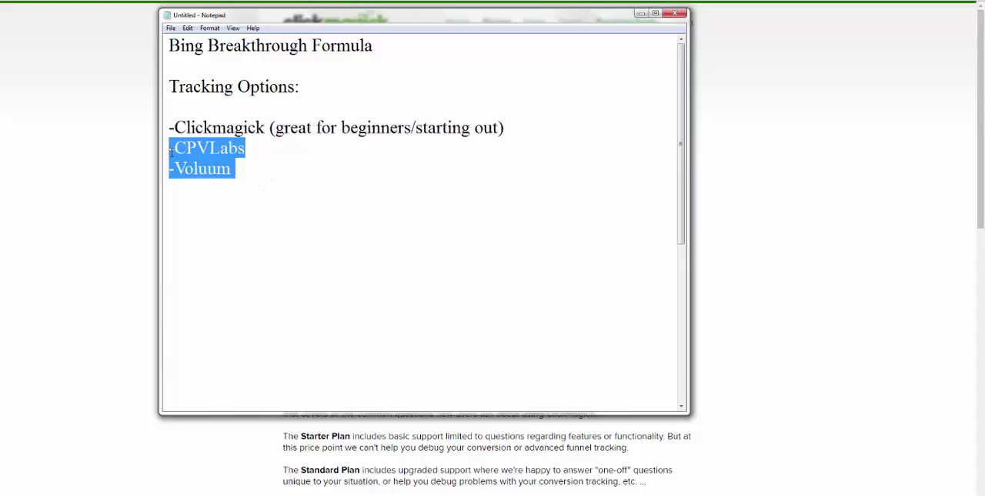
{"action": "left_click", "coordinate": [236, 168]}
{"action": "left_click_drag", "start_coordinate": [241, 172], "coordinate": [173, 157]}
{"action": "left_click", "coordinate": [503, 128]}
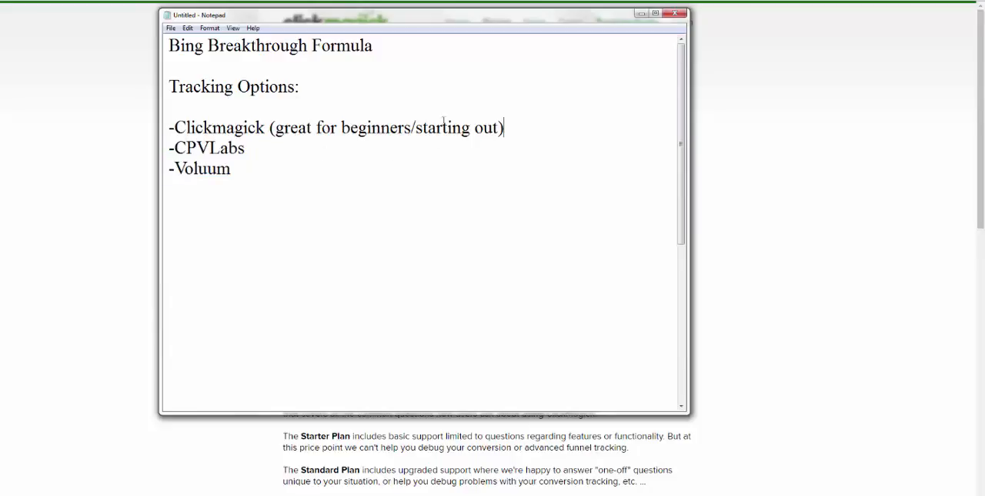
{"action": "left_click_drag", "start_coordinate": [504, 128], "coordinate": [166, 128]}
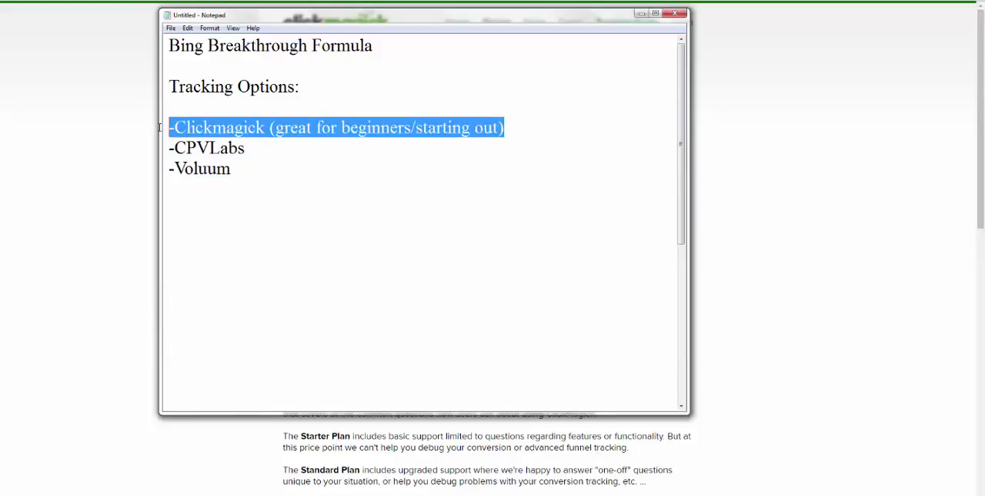
{"action": "left_click", "coordinate": [108, 198]}
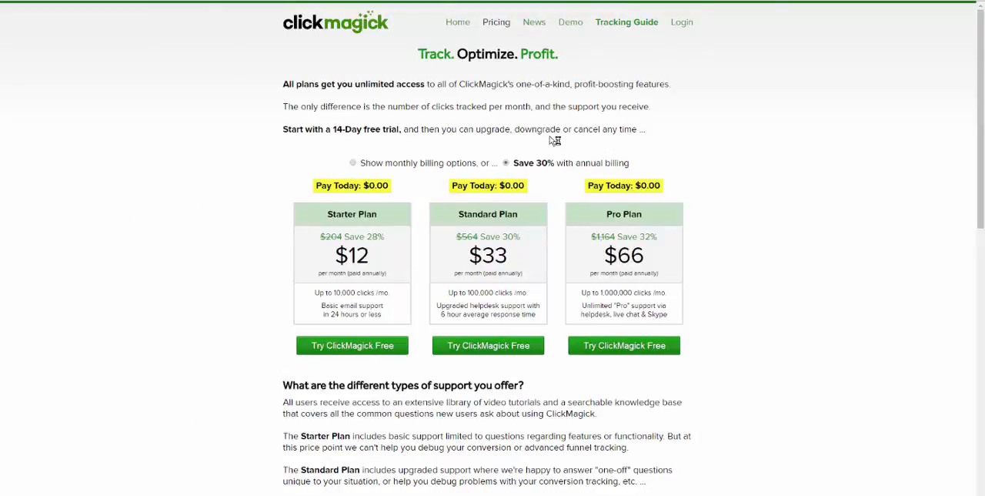
Step: Compare the ClickMagick plan prices under monthly and annual billing, leaving monthly billing shown
{"action": "left_click", "coordinate": [353, 163]}
{"action": "scroll", "coordinate": [372, 280], "scroll_direction": "down", "scroll_amount": 2}
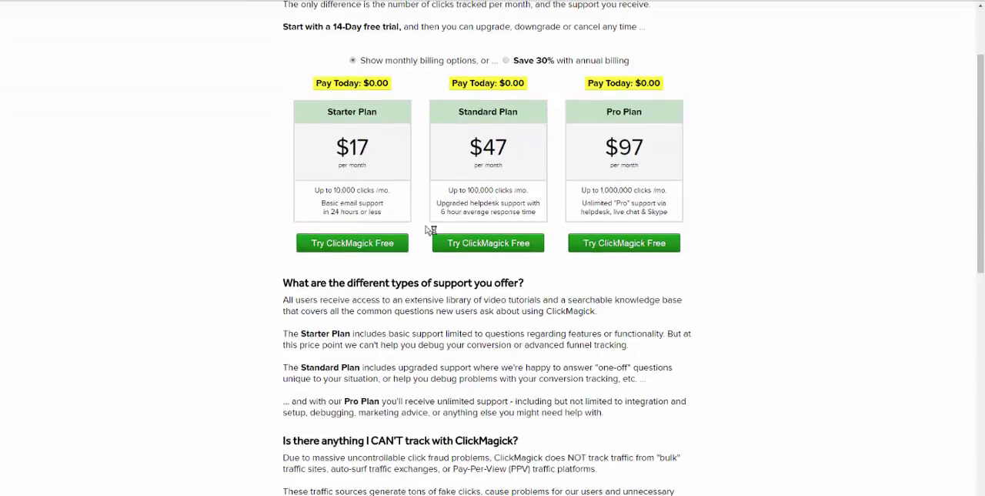
{"action": "scroll", "coordinate": [428, 226], "scroll_direction": "up", "scroll_amount": 2}
{"action": "left_click", "coordinate": [508, 162]}
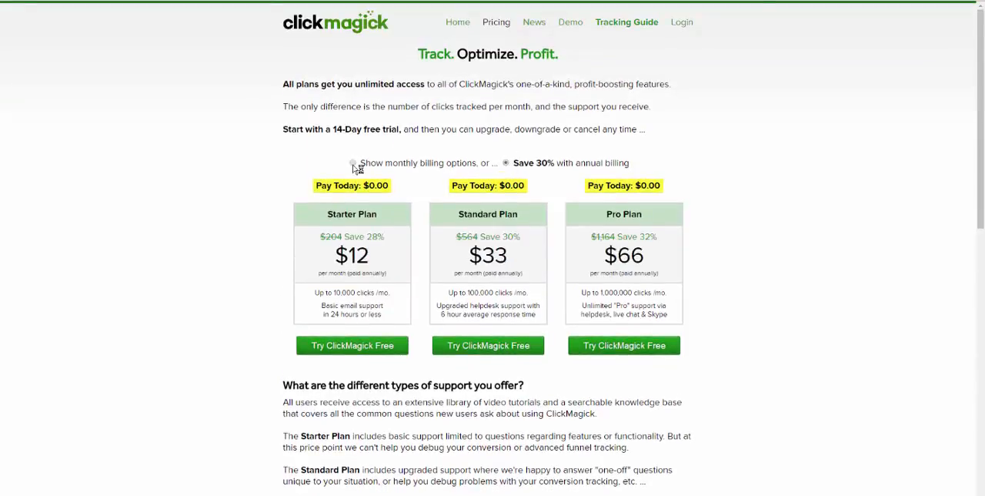
{"action": "left_click", "coordinate": [353, 162]}
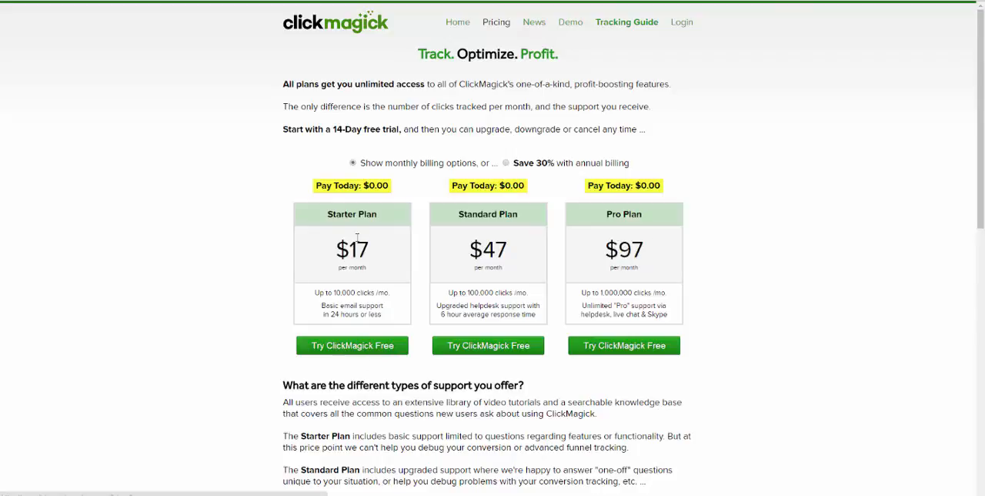
Step: Open the Starter Plan's free trial sign-up to read the 14-day cancellation terms, and go to the login page
{"action": "left_click", "coordinate": [359, 347]}
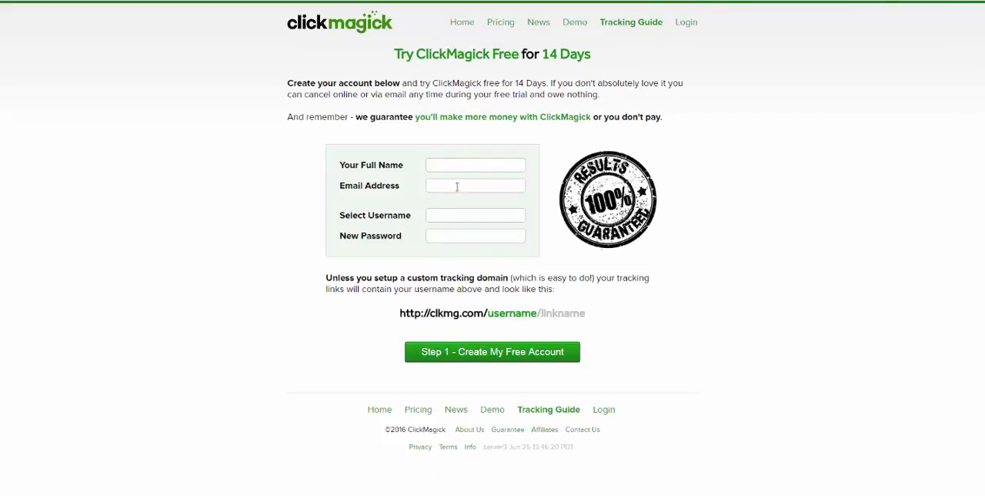
{"action": "left_click_drag", "start_coordinate": [515, 82], "coordinate": [600, 95]}
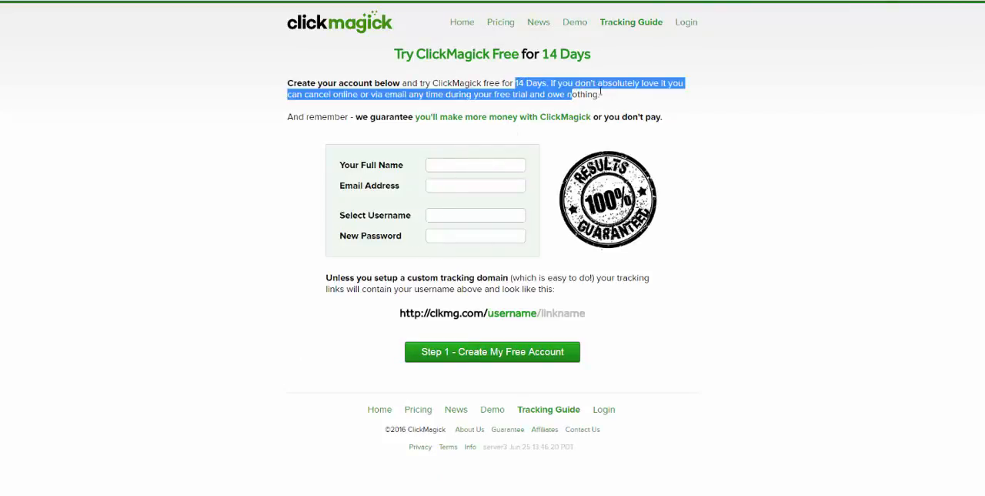
{"action": "left_click", "coordinate": [659, 80]}
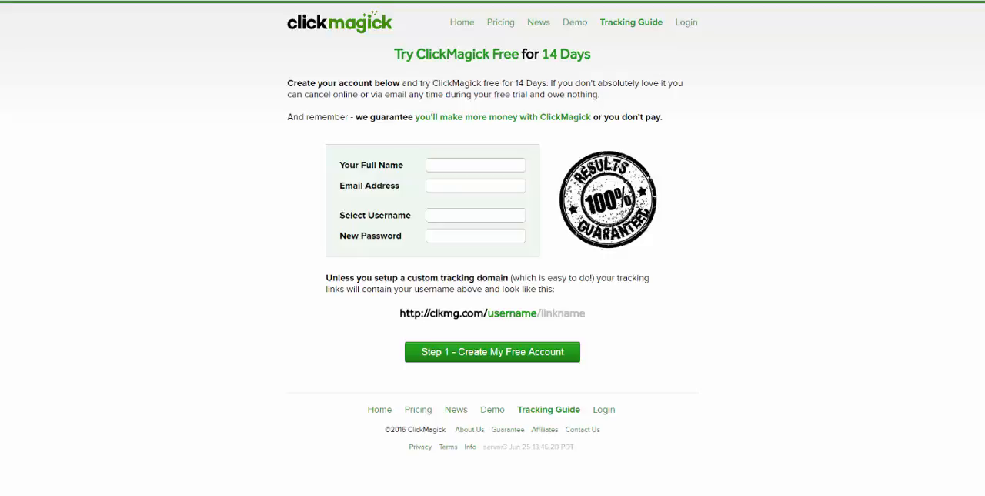
{"action": "left_click", "coordinate": [685, 24]}
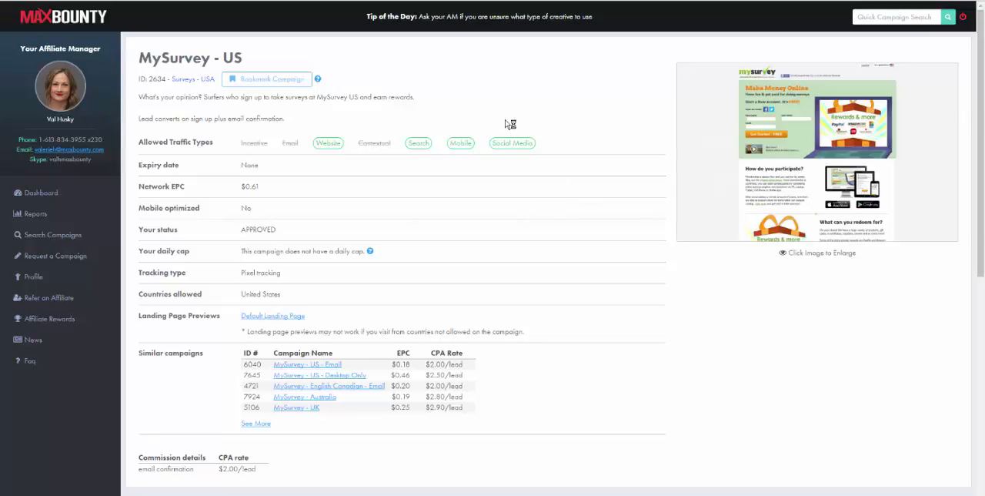
Step: Examine the MySurvey - US campaign page on MaxBounty, including its description, allowed traffic types, CPA rate and callback options
{"action": "scroll", "coordinate": [514, 172], "scroll_direction": "down", "scroll_amount": 1}
{"action": "scroll", "coordinate": [517, 172], "scroll_direction": "up", "scroll_amount": 1}
{"action": "left_click_drag", "start_coordinate": [140, 58], "coordinate": [243, 63]}
{"action": "left_click", "coordinate": [468, 99]}
{"action": "scroll", "coordinate": [462, 117], "scroll_direction": "down", "scroll_amount": 5}
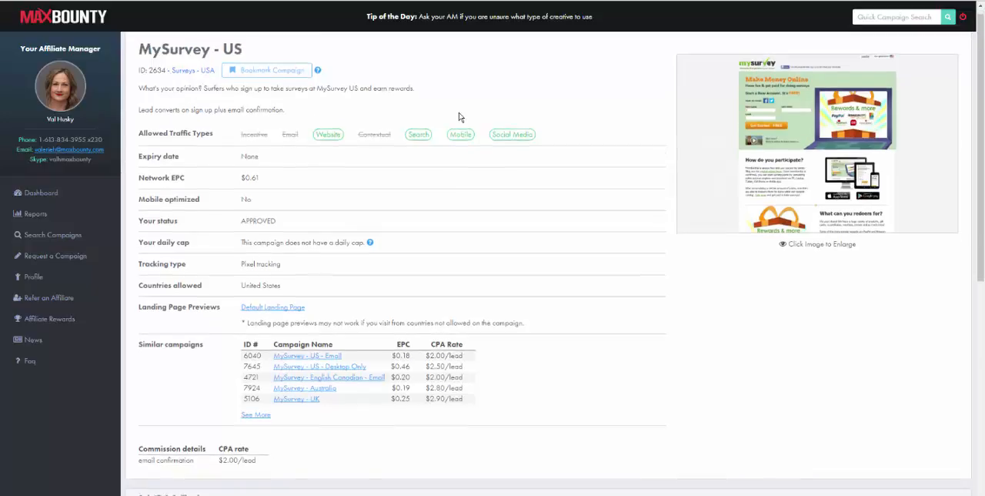
{"action": "scroll", "coordinate": [425, 203], "scroll_direction": "up", "scroll_amount": 2}
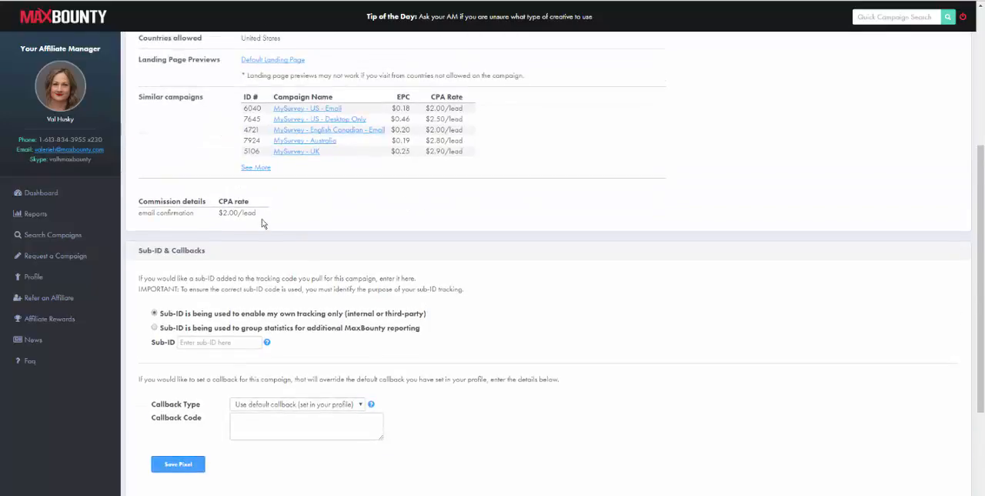
{"action": "scroll", "coordinate": [269, 220], "scroll_direction": "down", "scroll_amount": 2}
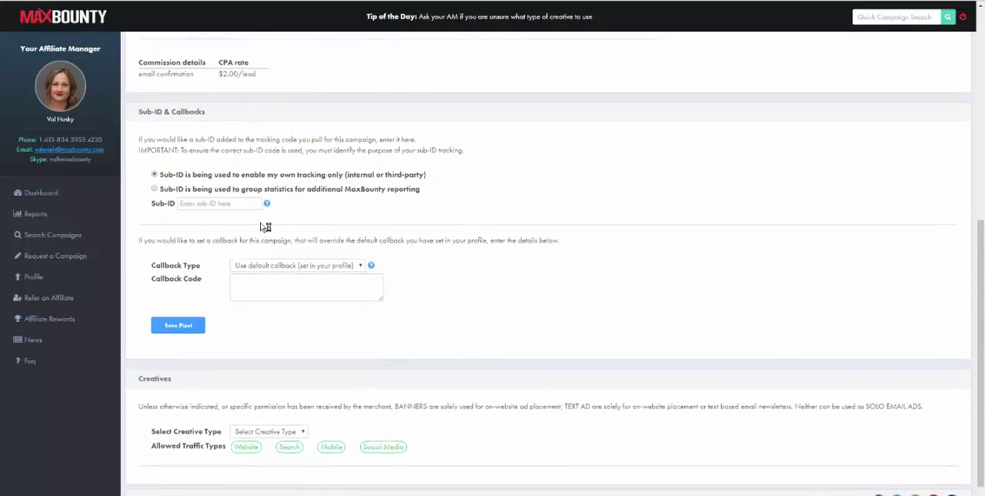
{"action": "left_click", "coordinate": [359, 254]}
{"action": "left_click", "coordinate": [360, 254]}
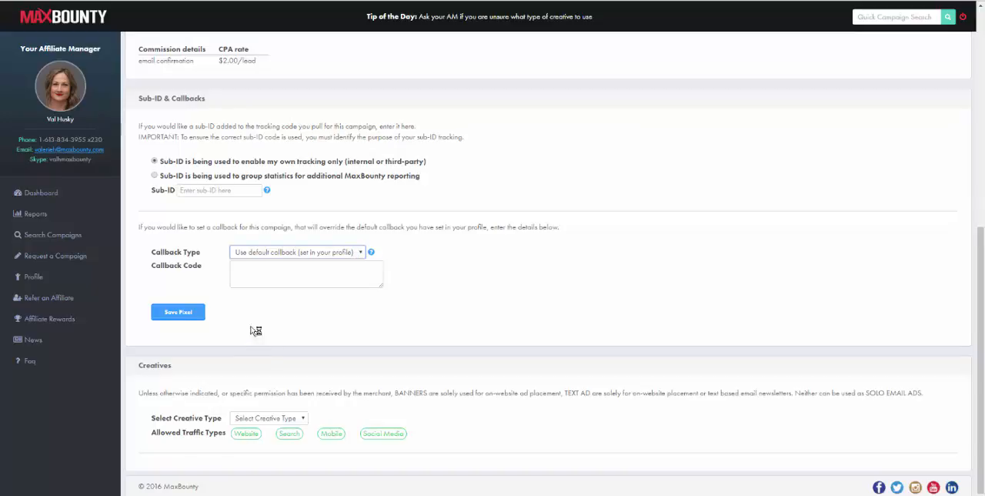
Step: Set the MySurvey - US creative type to Search and open its tracking code
{"action": "left_click", "coordinate": [260, 418]}
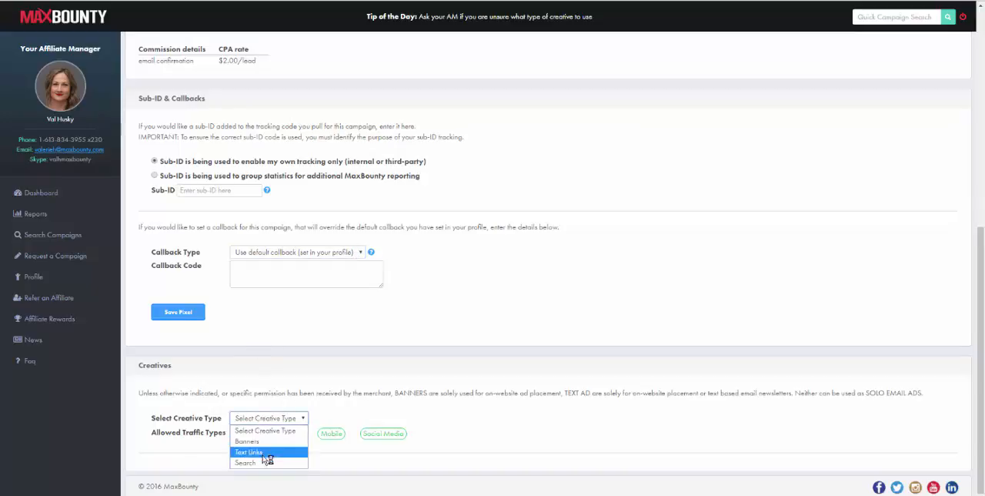
{"action": "left_click", "coordinate": [259, 463]}
{"action": "scroll", "coordinate": [281, 339], "scroll_direction": "down", "scroll_amount": 1}
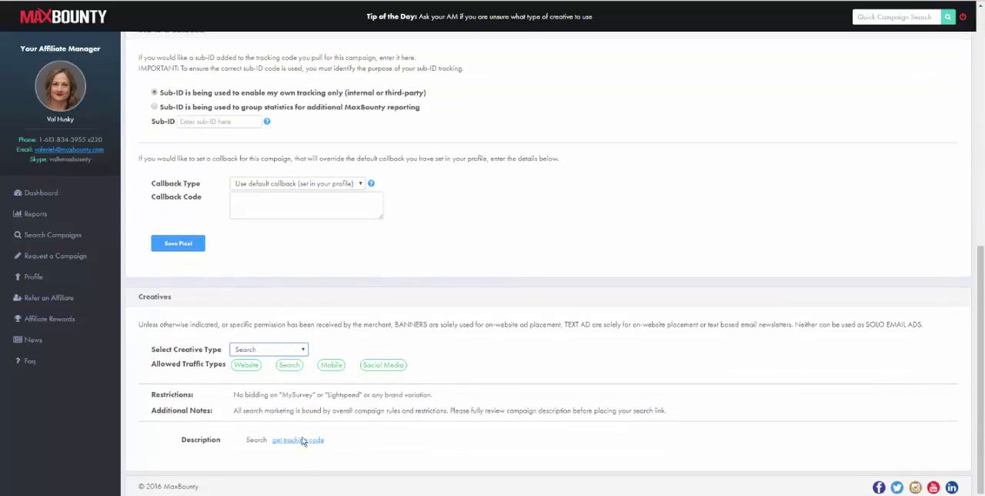
{"action": "left_click", "coordinate": [305, 441]}
Step: Copy the entire tracking link for the default landing page and close the tracking code dialog
{"action": "double_click", "coordinate": [398, 179]}
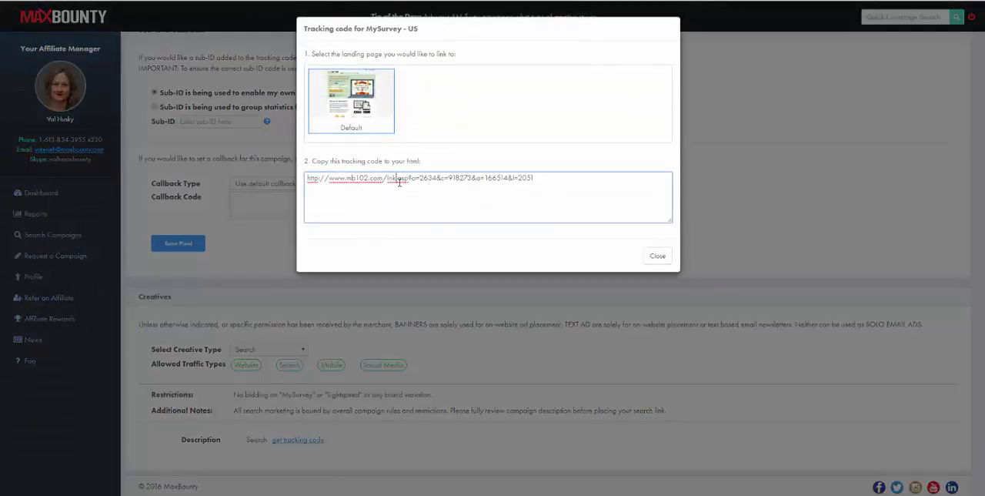
{"action": "right_click", "coordinate": [399, 181]}
{"action": "left_click", "coordinate": [569, 178]}
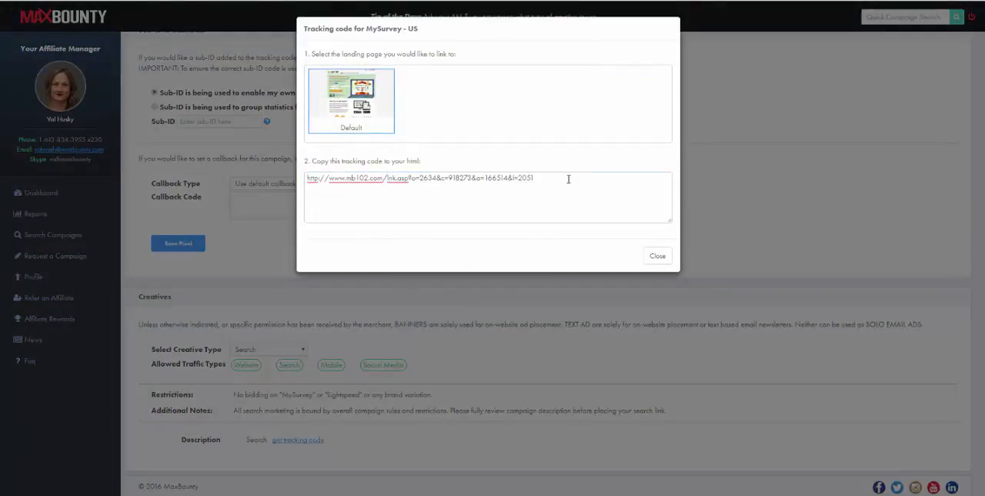
{"action": "key", "text": "ctrl+a"}
{"action": "left_click", "coordinate": [536, 204]}
{"action": "key", "text": "ctrl+a"}
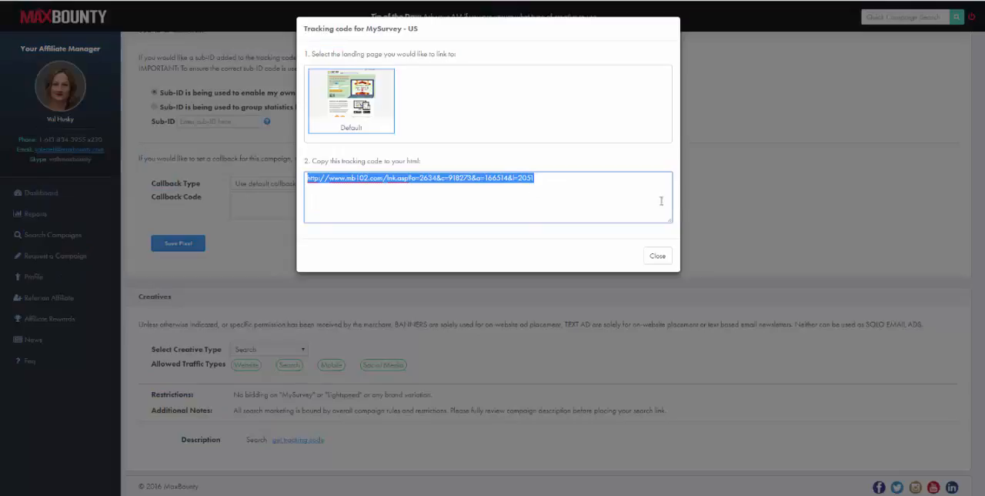
{"action": "left_click", "coordinate": [724, 210]}
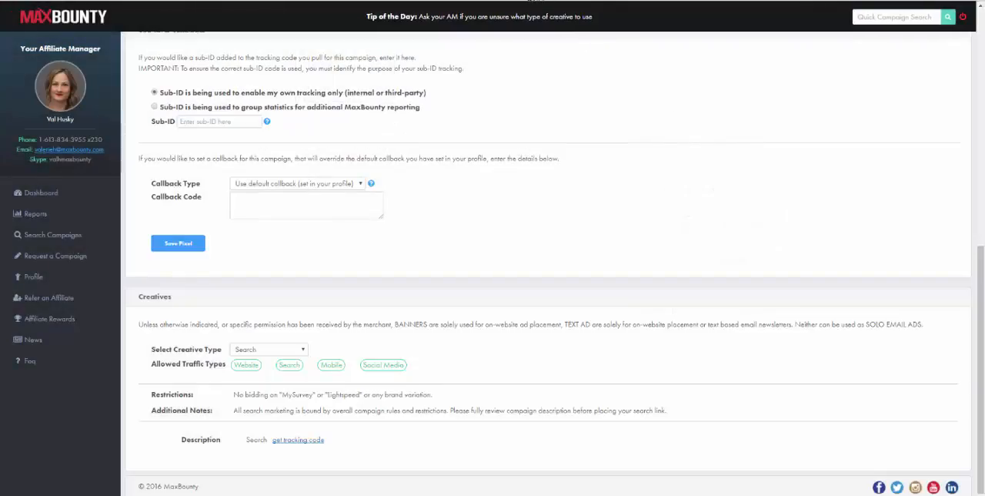
Step: Open the copied tracking link in a new browser tab and look over the MySurvey landing page
{"action": "key", "text": "ctrl+t"}
{"action": "key", "text": "ctrl+v"}
{"action": "key", "text": "Return"}
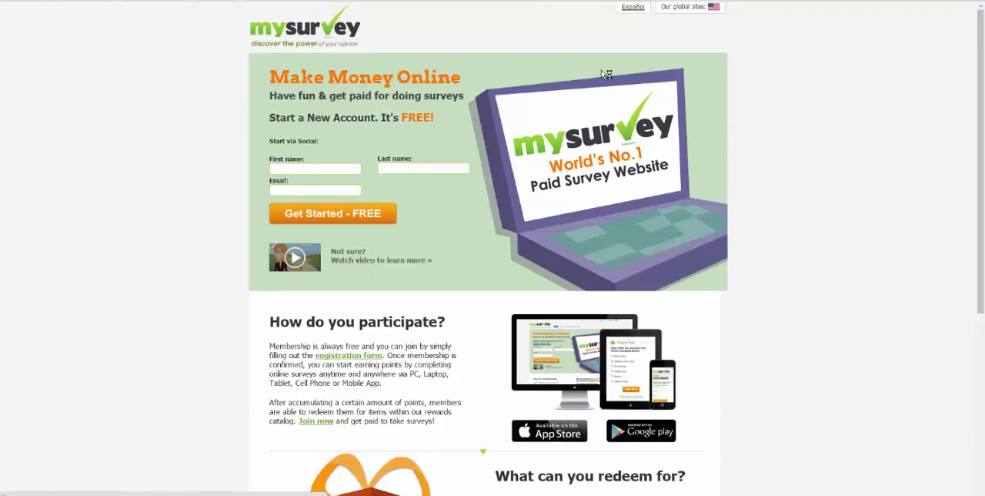
{"action": "scroll", "coordinate": [442, 457], "scroll_direction": "down", "scroll_amount": 4}
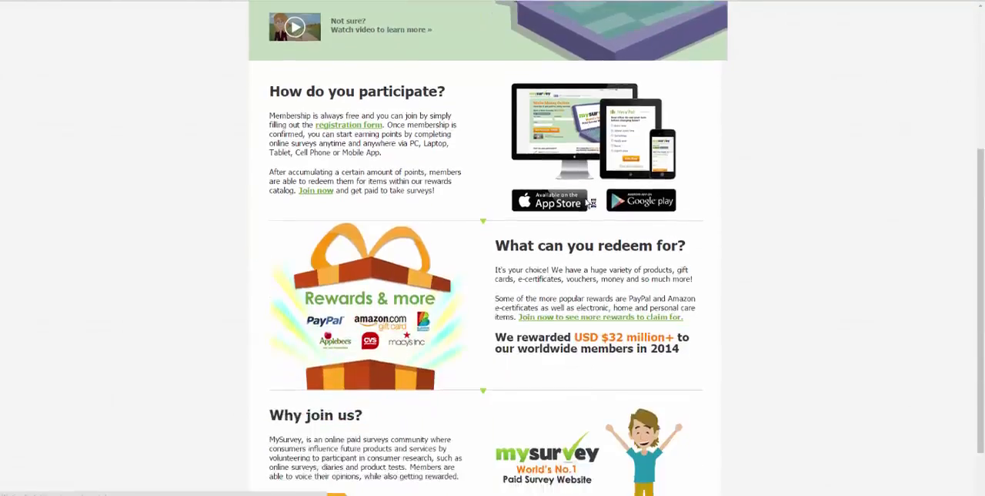
Step: Switch to the Notepad notes and review the offer page requirements: Privacy Policy, Terms of Service and Opt in Disclaimer
{"action": "mouse_move", "coordinate": [352, 492]}
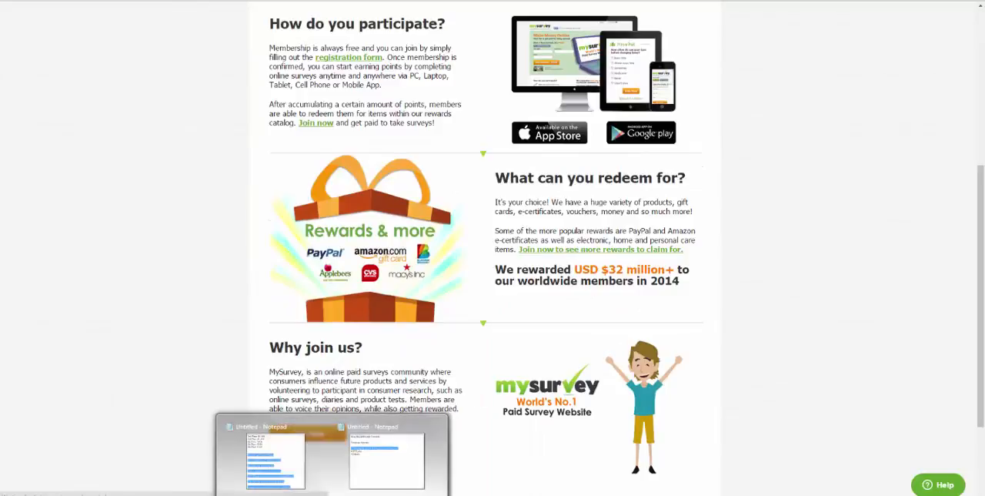
{"action": "left_click", "coordinate": [402, 456]}
{"action": "scroll", "coordinate": [416, 346], "scroll_direction": "down", "scroll_amount": 10}
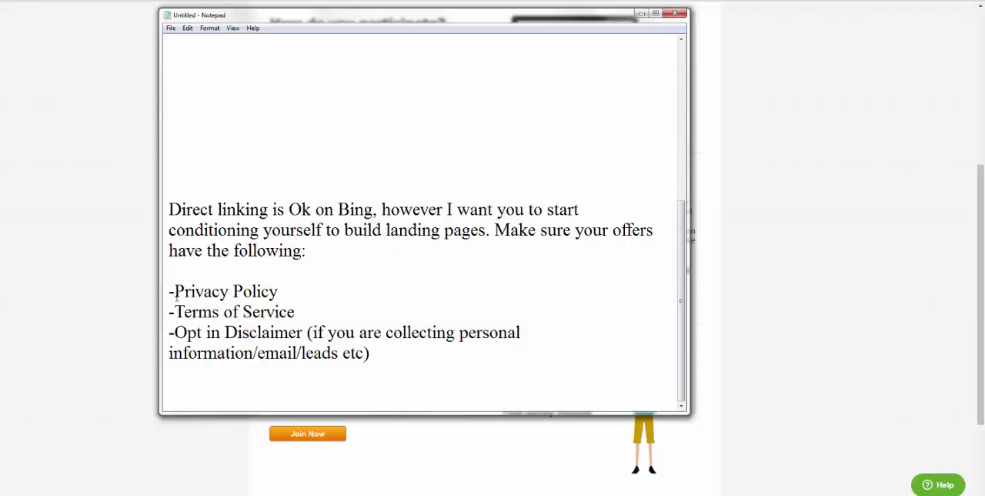
{"action": "left_click_drag", "start_coordinate": [172, 290], "coordinate": [297, 291]}
{"action": "left_click", "coordinate": [284, 305]}
{"action": "left_click_drag", "start_coordinate": [176, 310], "coordinate": [306, 308]}
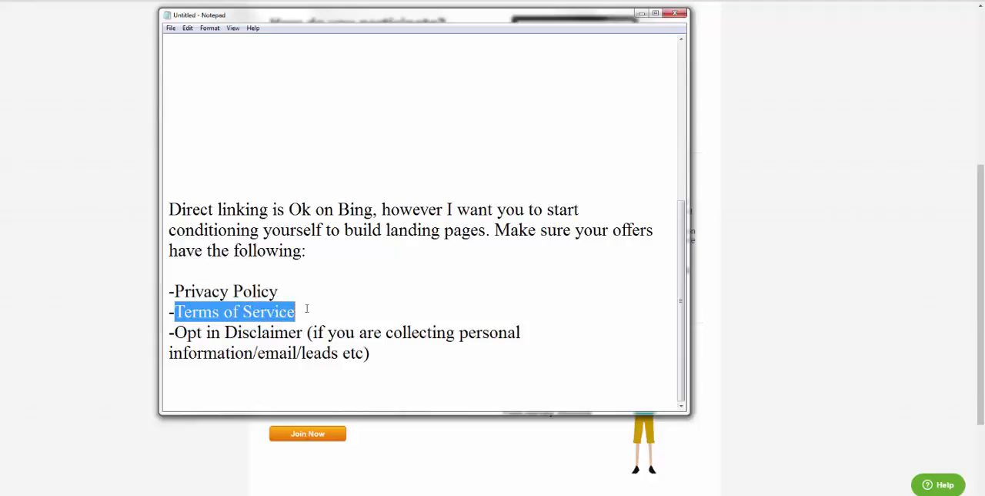
{"action": "left_click_drag", "start_coordinate": [175, 332], "coordinate": [376, 358]}
{"action": "left_click", "coordinate": [389, 354]}
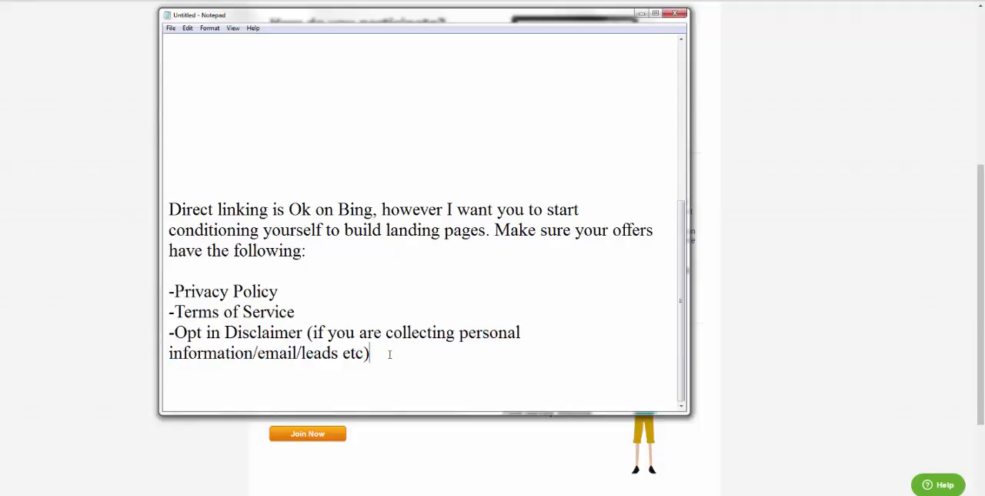
{"action": "left_click_drag", "start_coordinate": [378, 356], "coordinate": [300, 301]}
{"action": "left_click", "coordinate": [191, 291]}
Step: Check the MySurvey landing page for the privacy and terms links required by the notes, and return to the MaxBounty campaign page
{"action": "key", "text": "alt+Tab"}
{"action": "scroll", "coordinate": [244, 384], "scroll_direction": "down", "scroll_amount": 3}
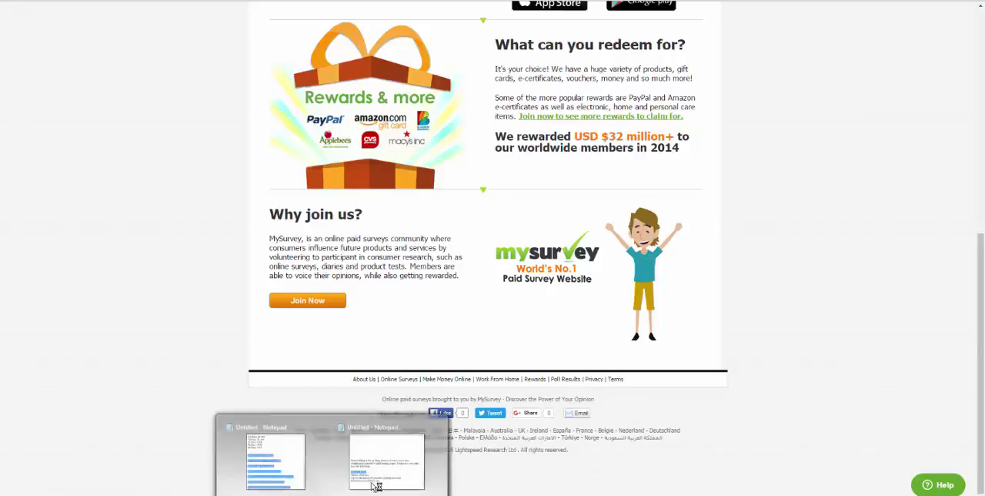
{"action": "left_click", "coordinate": [377, 485]}
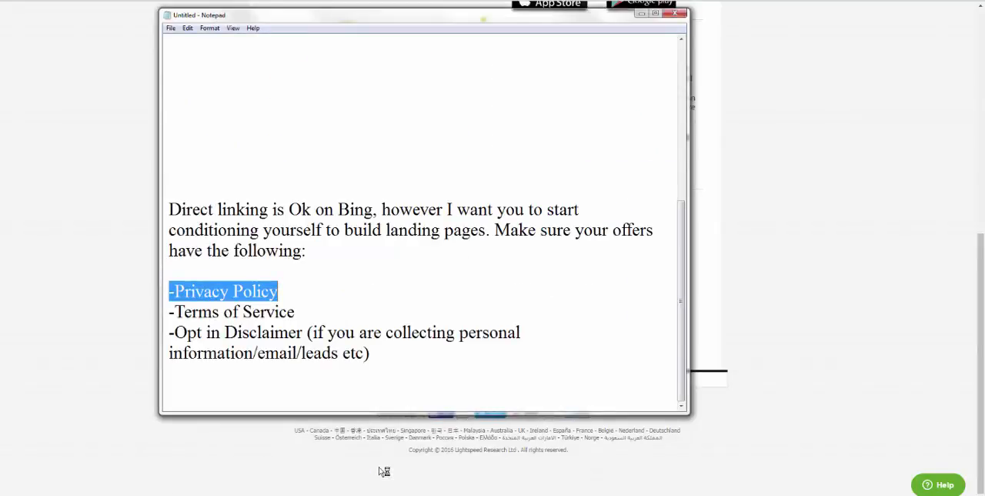
{"action": "left_click", "coordinate": [69, 344]}
{"action": "scroll", "coordinate": [275, 364], "scroll_direction": "up", "scroll_amount": 5}
{"action": "scroll", "coordinate": [274, 364], "scroll_direction": "up", "scroll_amount": 1}
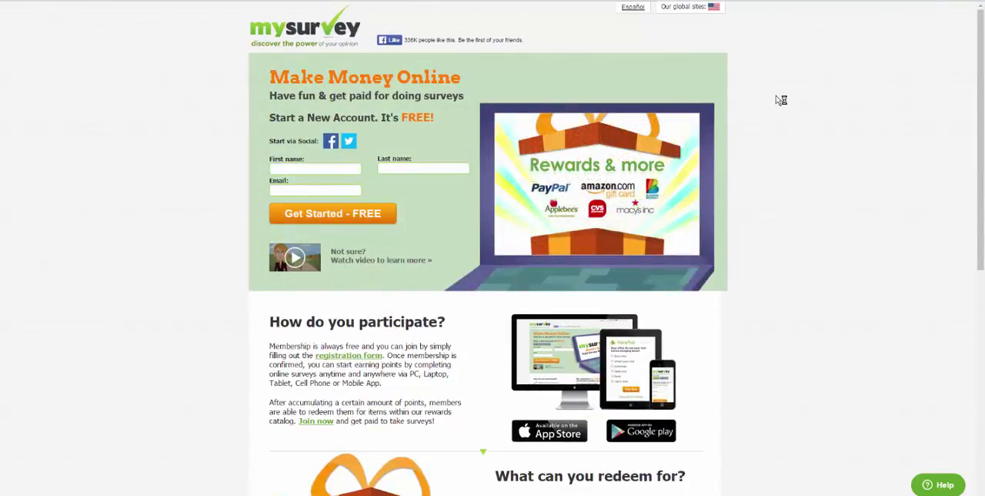
{"action": "scroll", "coordinate": [710, 213], "scroll_direction": "down", "scroll_amount": 3}
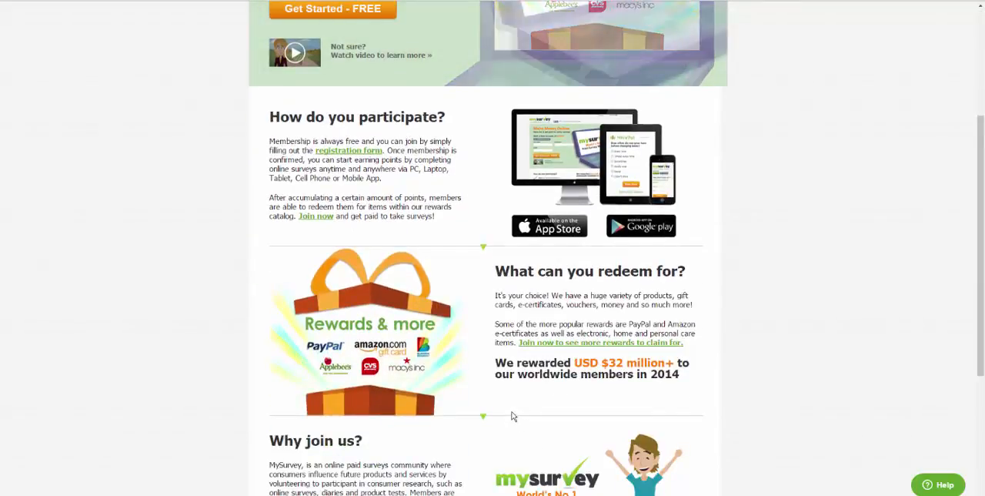
{"action": "scroll", "coordinate": [510, 418], "scroll_direction": "up", "scroll_amount": 3}
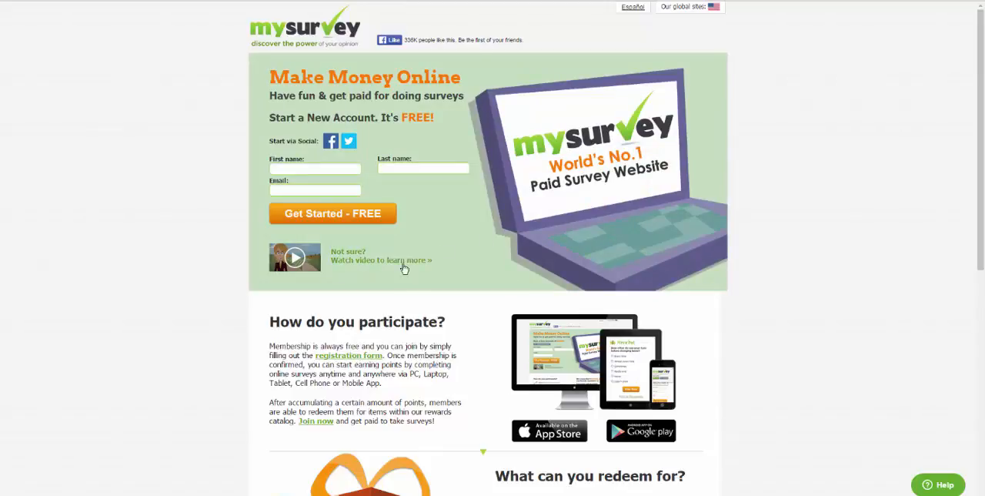
{"action": "left_click", "coordinate": [447, 2]}
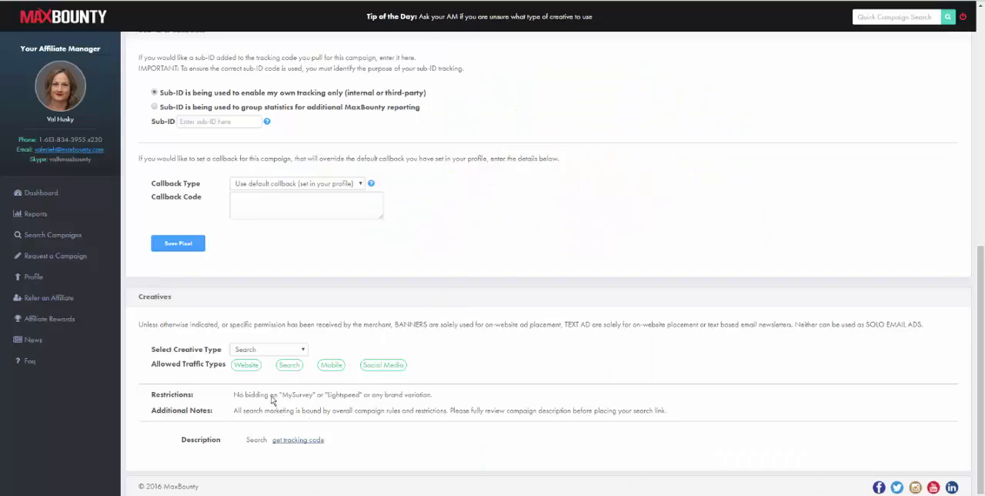
Step: Open the Search creative's tracking code, copy the whole default landing page link and close the dialog
{"action": "left_click", "coordinate": [276, 350]}
{"action": "left_click", "coordinate": [279, 362]}
{"action": "left_click", "coordinate": [308, 439]}
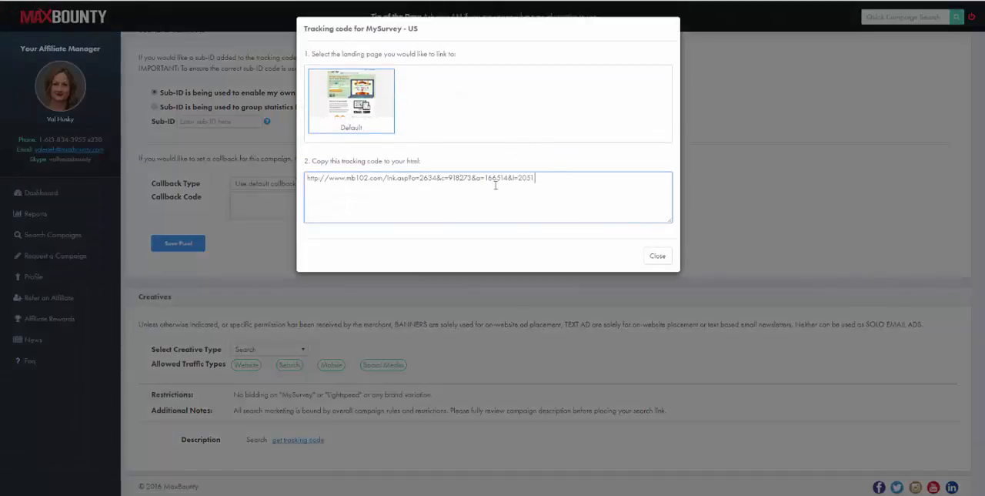
{"action": "left_click_drag", "start_coordinate": [537, 178], "coordinate": [335, 191]}
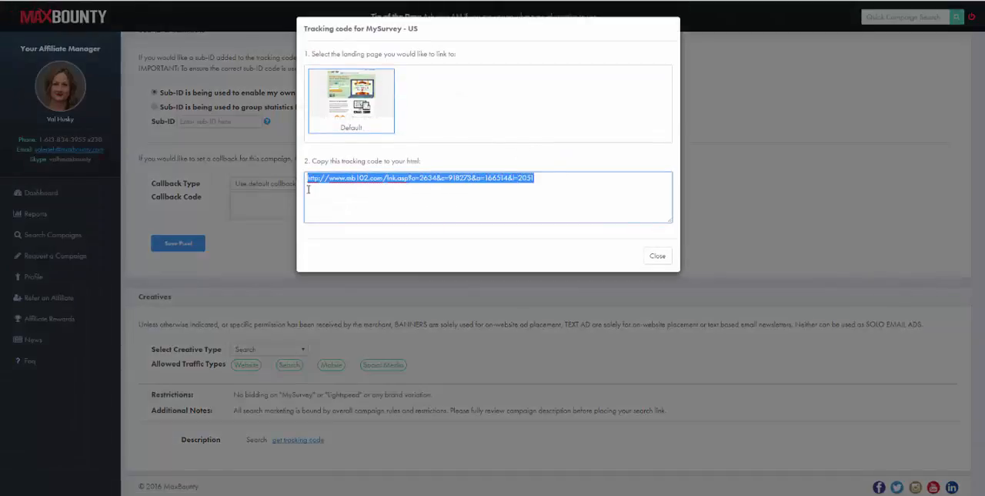
{"action": "left_click", "coordinate": [654, 257]}
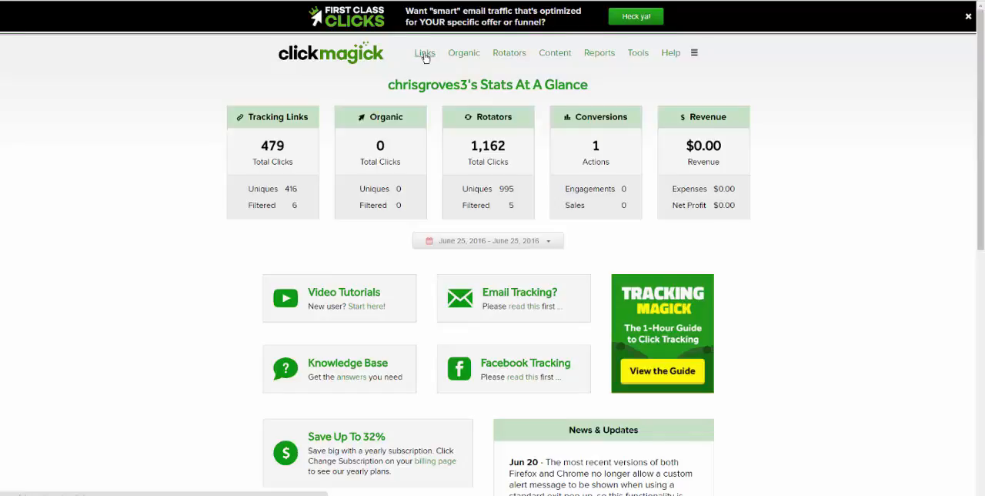
{"action": "left_click", "coordinate": [425, 54]}
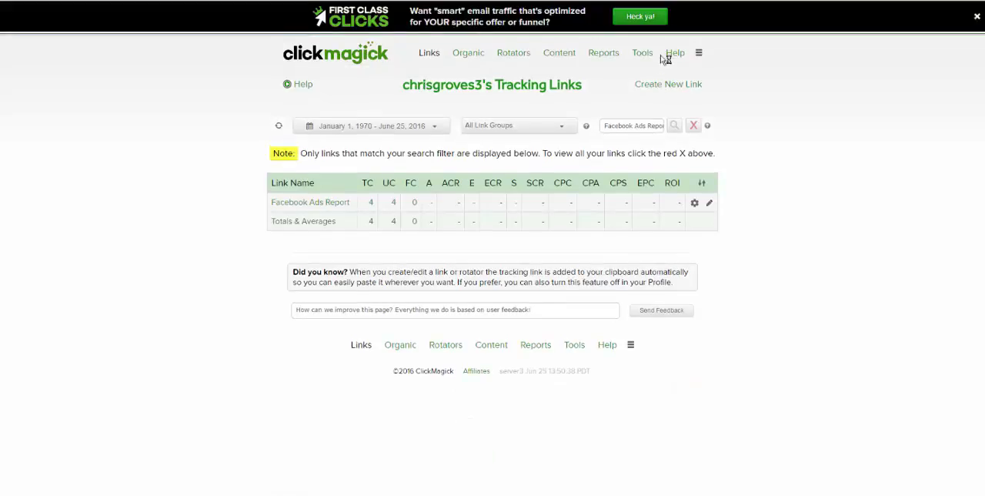
{"action": "left_click", "coordinate": [646, 86]}
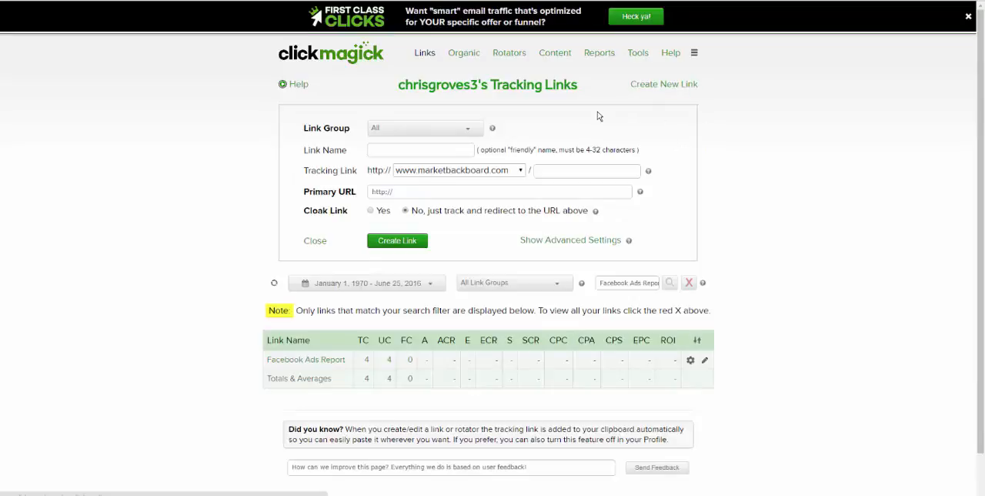
{"action": "left_click", "coordinate": [521, 169]}
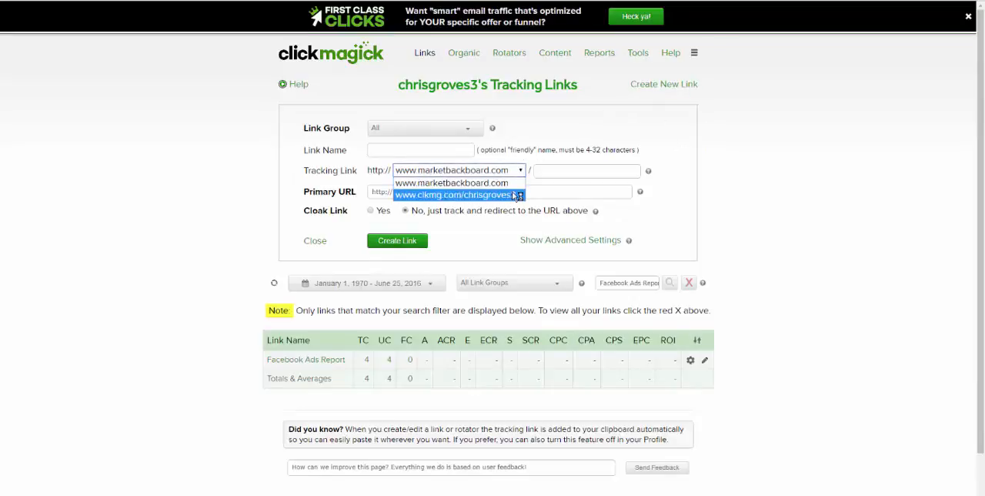
{"action": "left_click", "coordinate": [519, 191]}
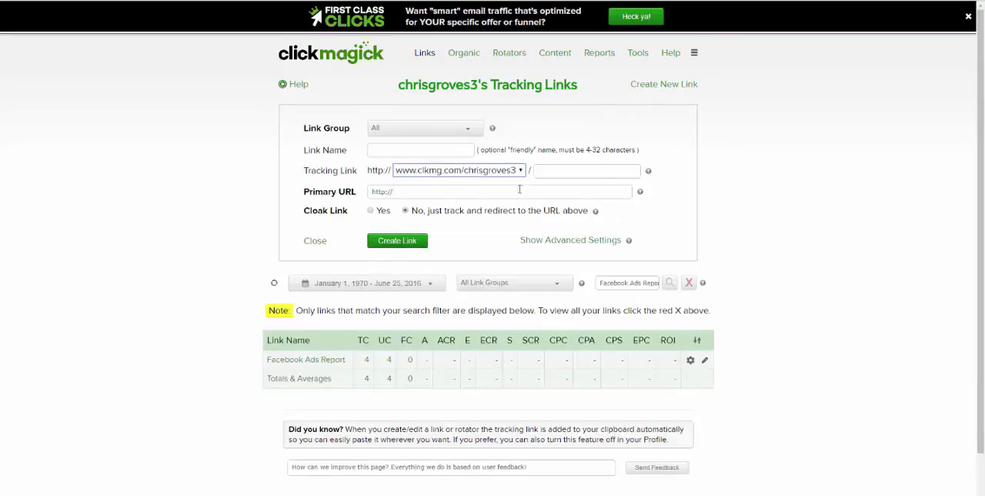
Step: Name the new link TestSurvey and set the ending of its tracking link to testsurvey
{"action": "left_click", "coordinate": [466, 148]}
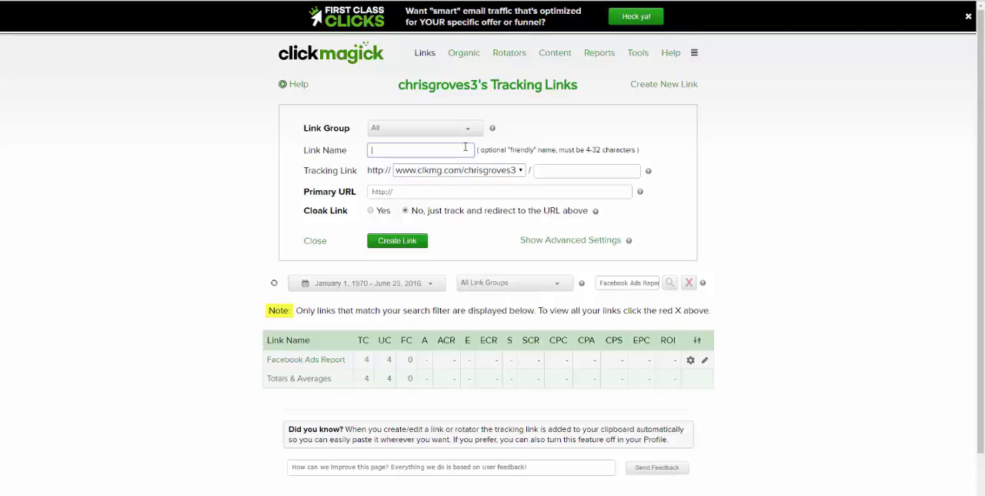
{"action": "type", "text": "Test"}
{"action": "left_click", "coordinate": [556, 170]}
{"action": "type", "text": "testsurvey"}
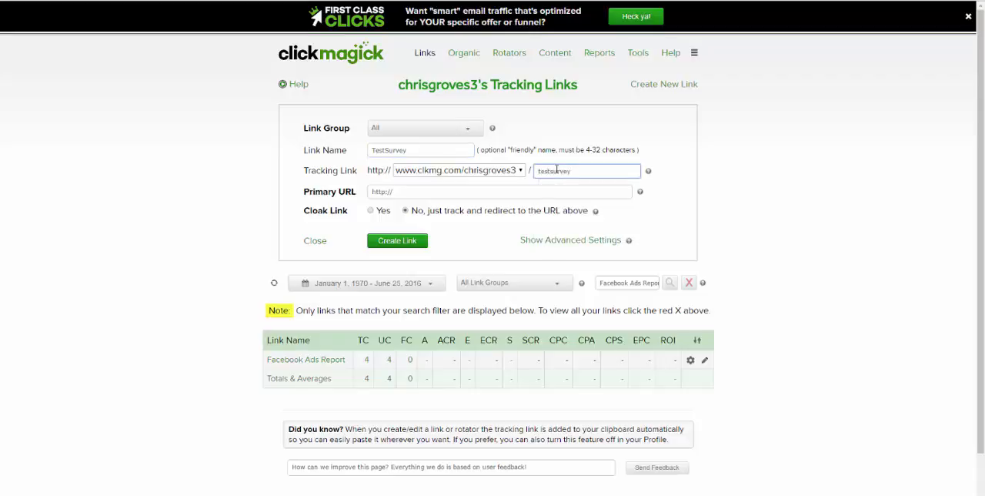
Step: Paste the copied MaxBounty tracking link as the new link's primary URL
{"action": "left_click", "coordinate": [602, 194]}
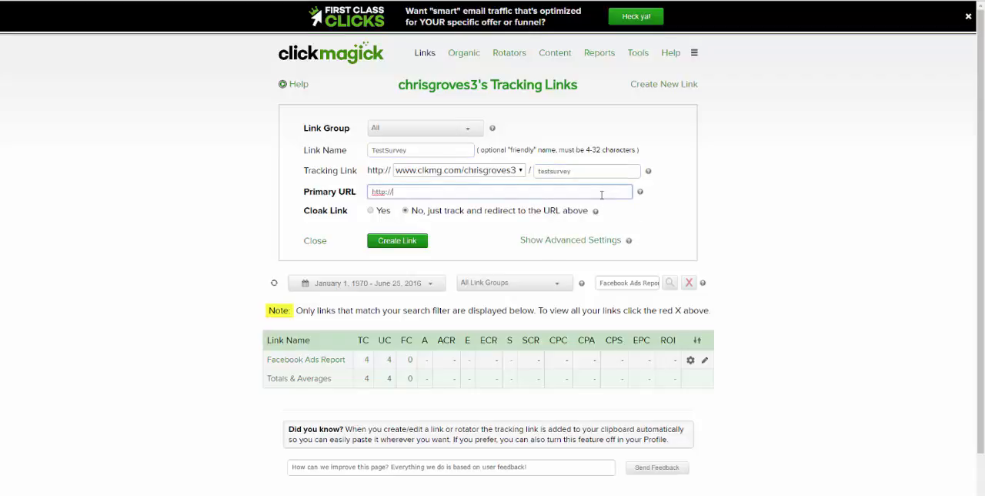
{"action": "type", "text": "www.mb102.com/link.asp?o=2634&c=918273&a=166514&l=2051"}
{"action": "left_click", "coordinate": [700, 229]}
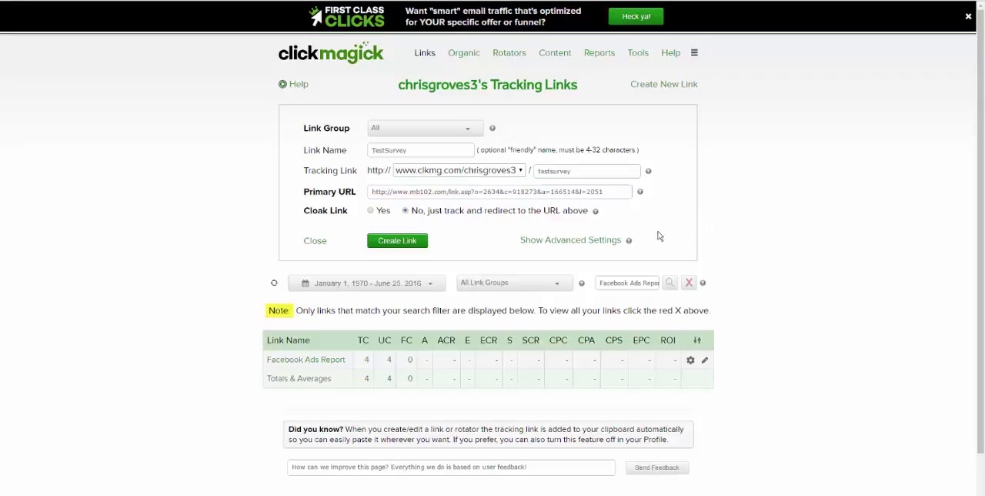
{"action": "left_click", "coordinate": [415, 241]}
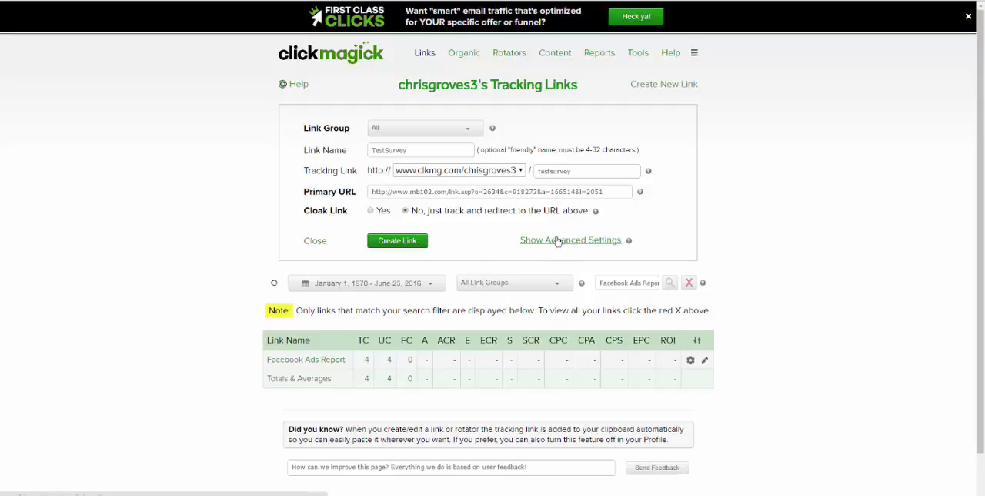
Step: Show the new link's advanced settings and review the traffic cost, geotargeting, alternate URL, pixel and click filter options
{"action": "left_click", "coordinate": [557, 240]}
{"action": "scroll", "coordinate": [557, 243], "scroll_direction": "down", "scroll_amount": 4}
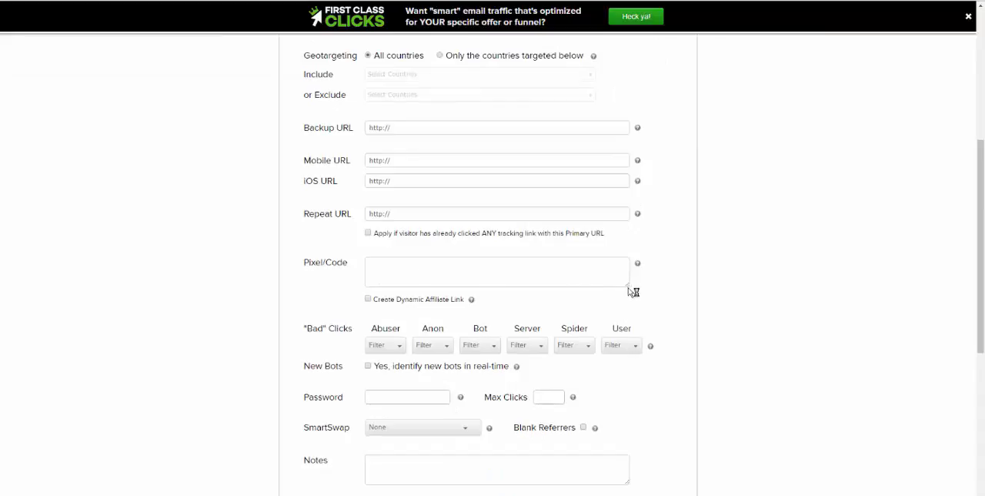
{"action": "left_click_drag", "start_coordinate": [628, 285], "coordinate": [637, 298]}
{"action": "scroll", "coordinate": [376, 241], "scroll_direction": "down", "scroll_amount": 1}
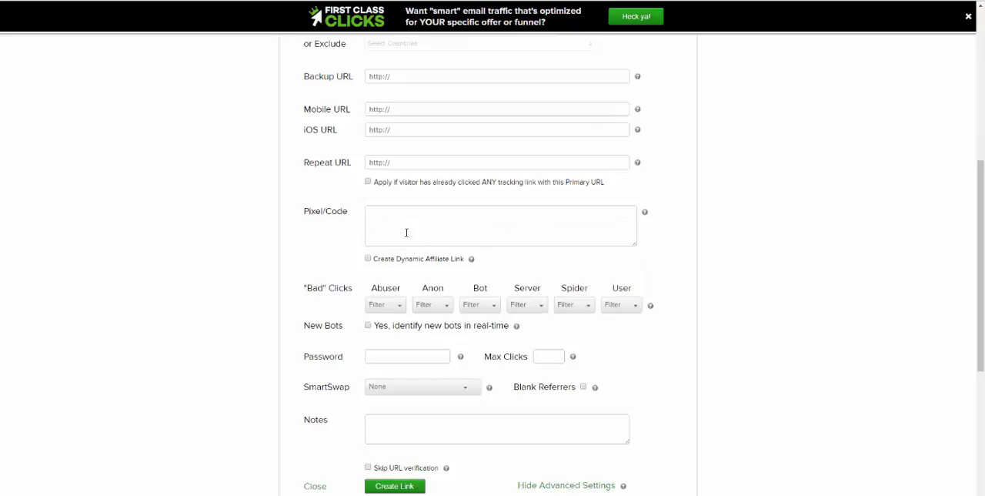
{"action": "scroll", "coordinate": [406, 230], "scroll_direction": "down", "scroll_amount": 1}
{"action": "scroll", "coordinate": [408, 242], "scroll_direction": "down", "scroll_amount": 1}
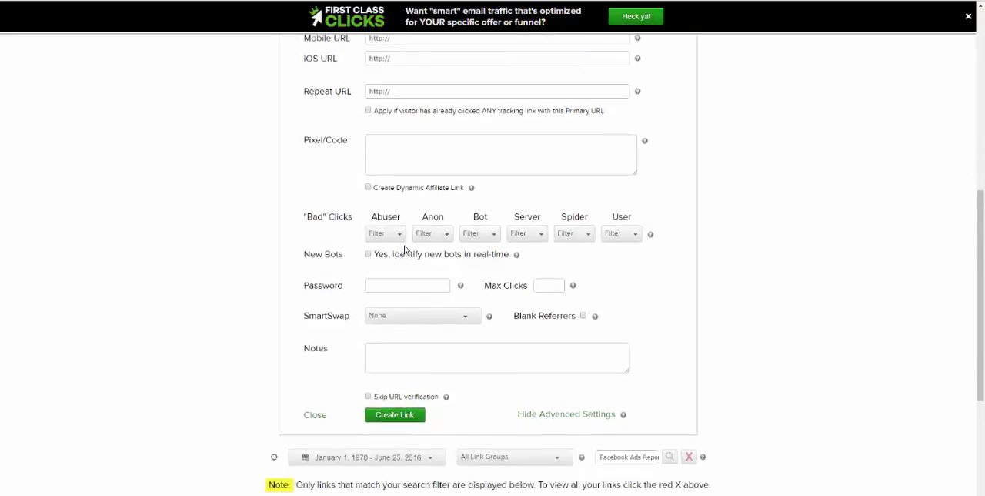
{"action": "scroll", "coordinate": [404, 247], "scroll_direction": "up", "scroll_amount": 4}
{"action": "scroll", "coordinate": [404, 247], "scroll_direction": "up", "scroll_amount": 5}
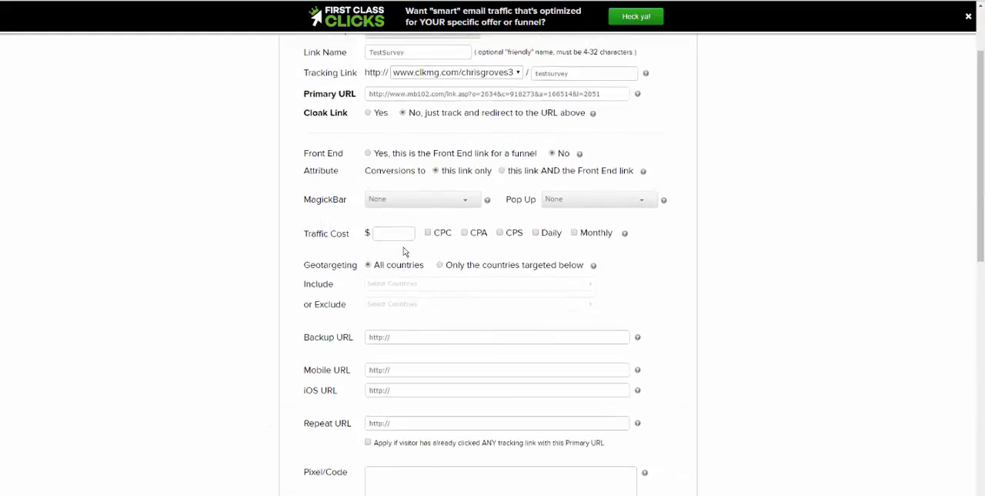
{"action": "scroll", "coordinate": [405, 253], "scroll_direction": "down", "scroll_amount": 10}
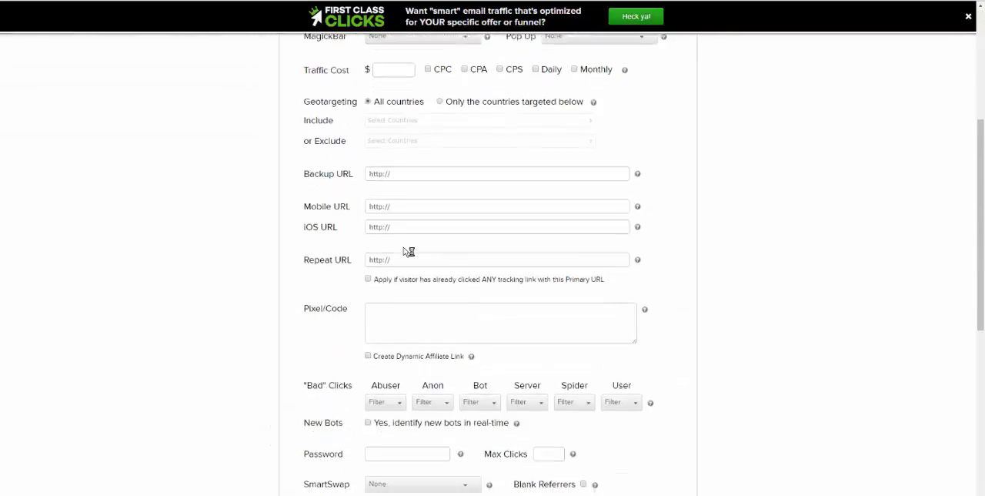
{"action": "scroll", "coordinate": [459, 281], "scroll_direction": "up", "scroll_amount": 3}
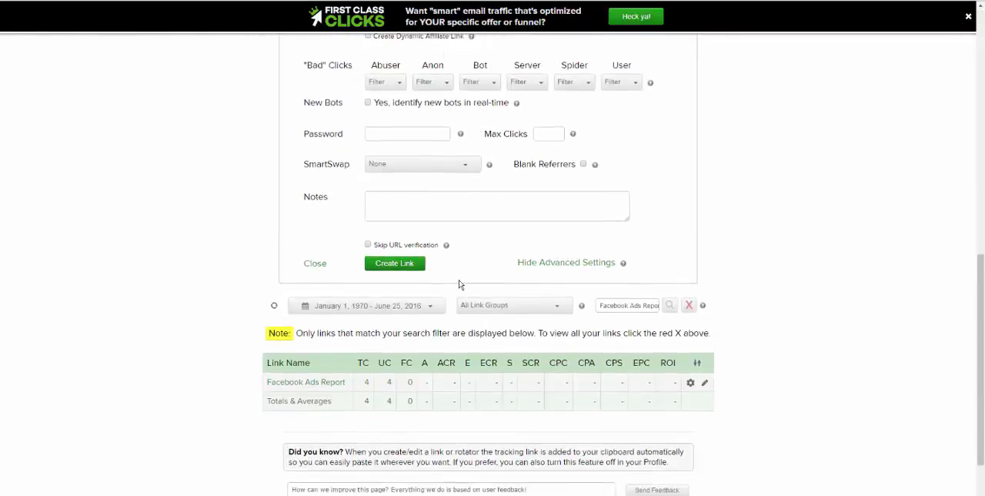
Step: Create the TestSurvey link and filter the tracking links list by testsurvey
{"action": "scroll", "coordinate": [400, 309], "scroll_direction": "down", "scroll_amount": 2}
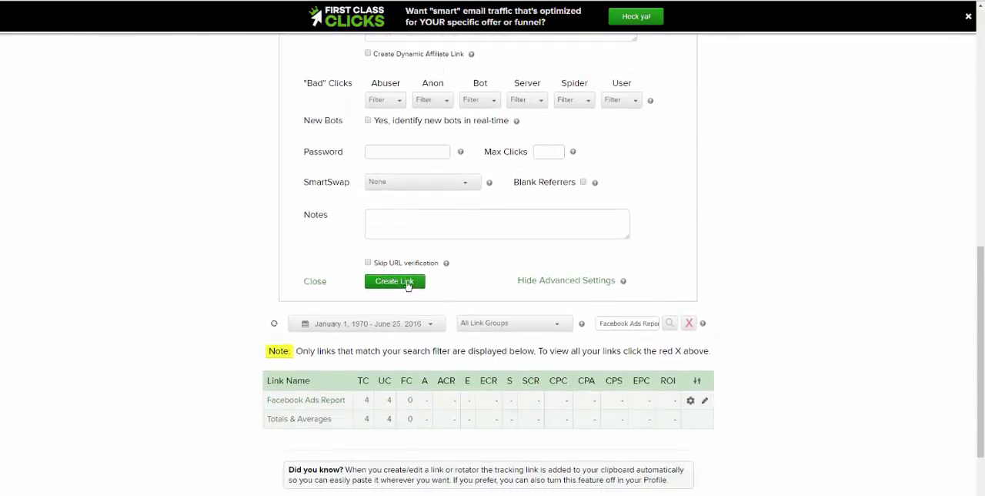
{"action": "scroll", "coordinate": [472, 310], "scroll_direction": "up", "scroll_amount": 3}
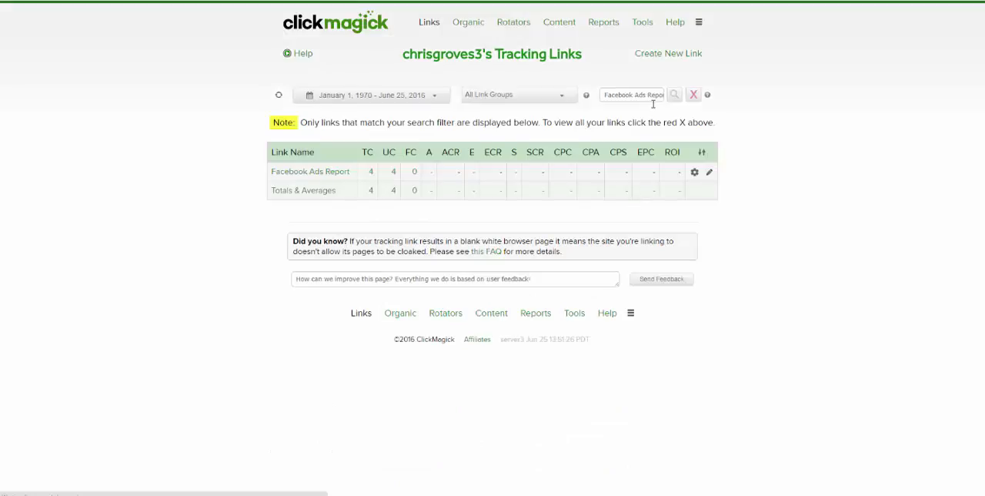
{"action": "triple_click", "coordinate": [654, 124]}
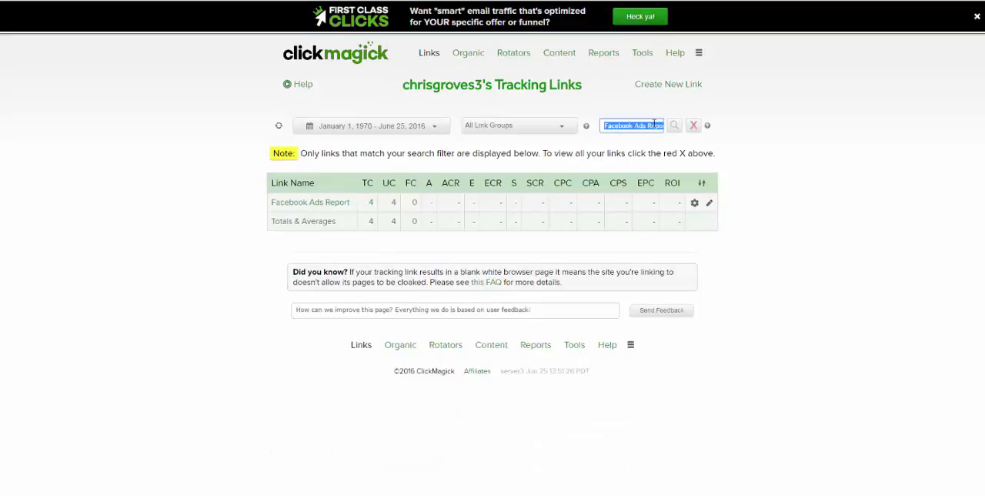
{"action": "type", "text": "testsurvey"}
{"action": "left_click", "coordinate": [675, 127]}
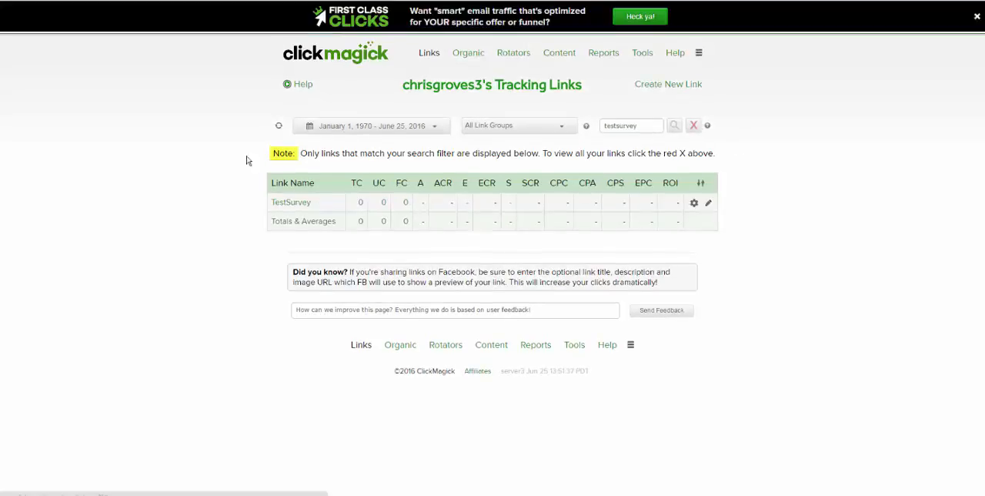
Step: Open the TestSurvey link's details and copy its full tracking link
{"action": "left_click", "coordinate": [290, 203]}
{"action": "left_click", "coordinate": [552, 273]}
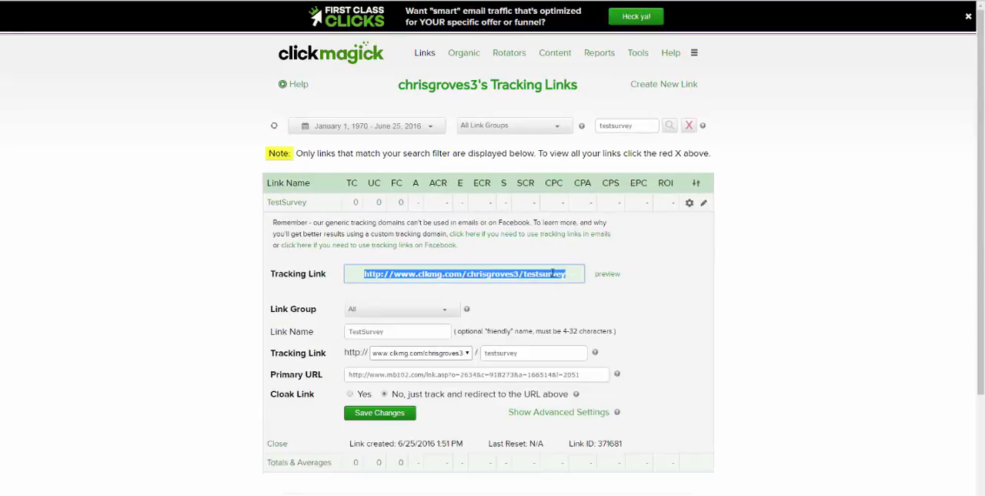
{"action": "right_click", "coordinate": [552, 273]}
{"action": "left_click", "coordinate": [568, 295]}
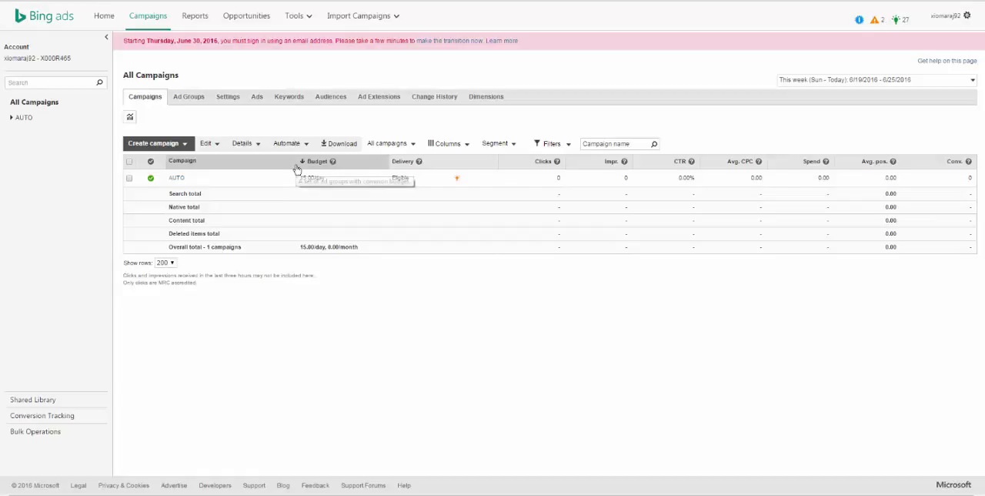
Step: Switch to Bing Ads and start a Search & content campaign named Survey Example with the (GMT-07:00) Arizona time zone
{"action": "left_click", "coordinate": [174, 144]}
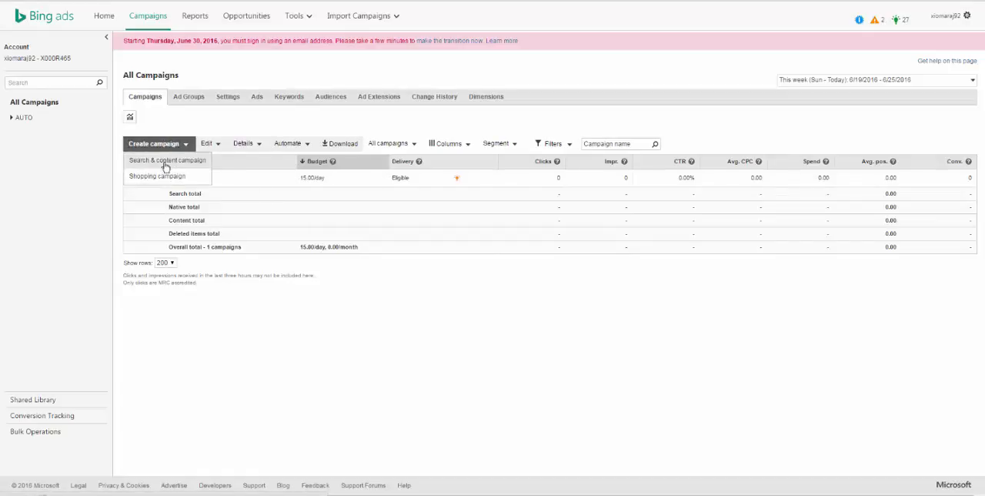
{"action": "left_click", "coordinate": [171, 167]}
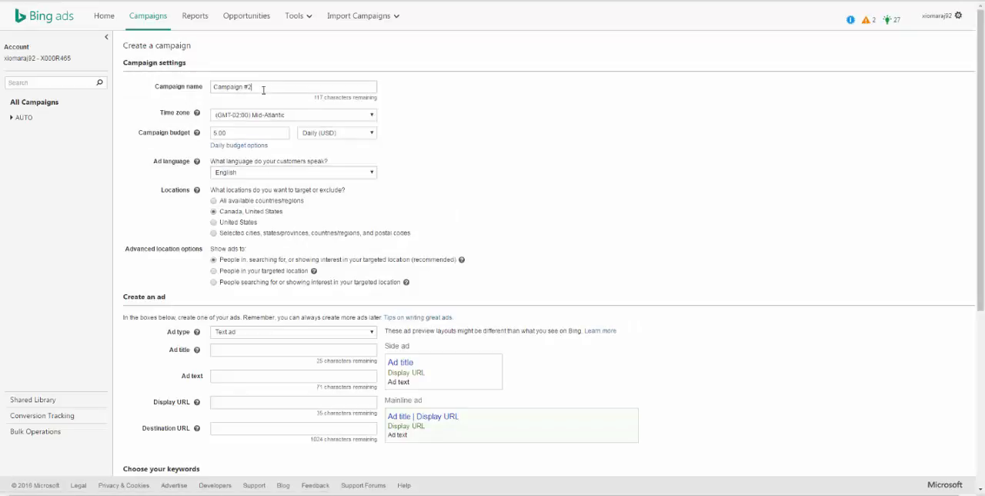
{"action": "type", "text": "Surve"}
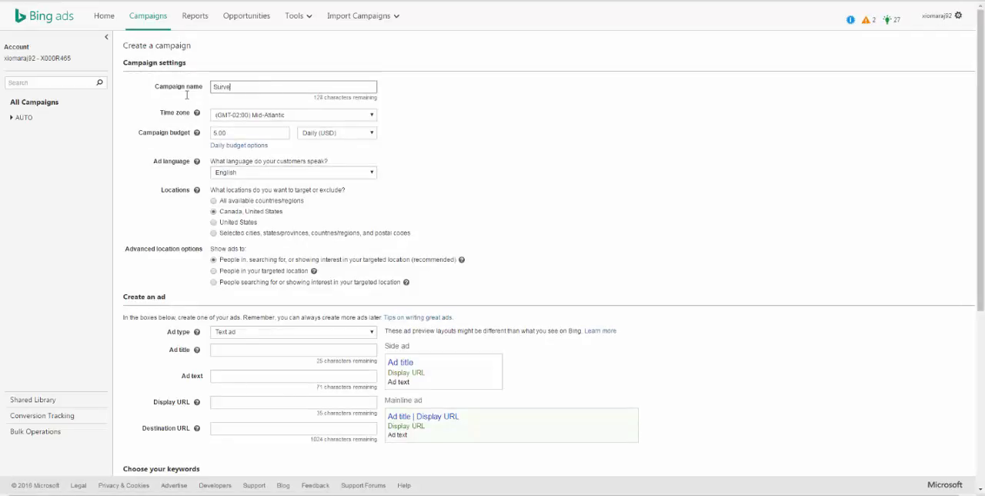
{"action": "type", "text": "y Example"}
{"action": "left_click", "coordinate": [228, 118]}
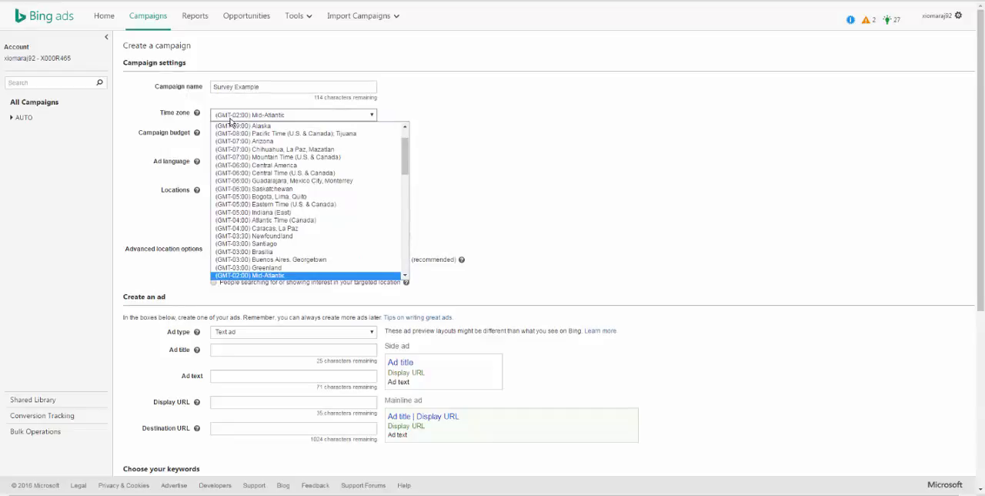
{"action": "left_click", "coordinate": [260, 142]}
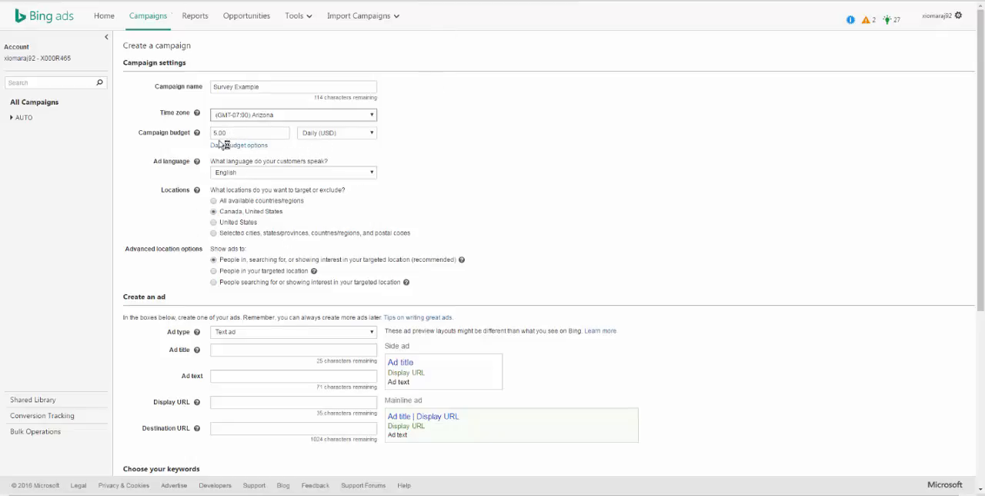
Step: Target the United States and limit the campaign's ads to people in the targeted location
{"action": "left_click", "coordinate": [213, 223]}
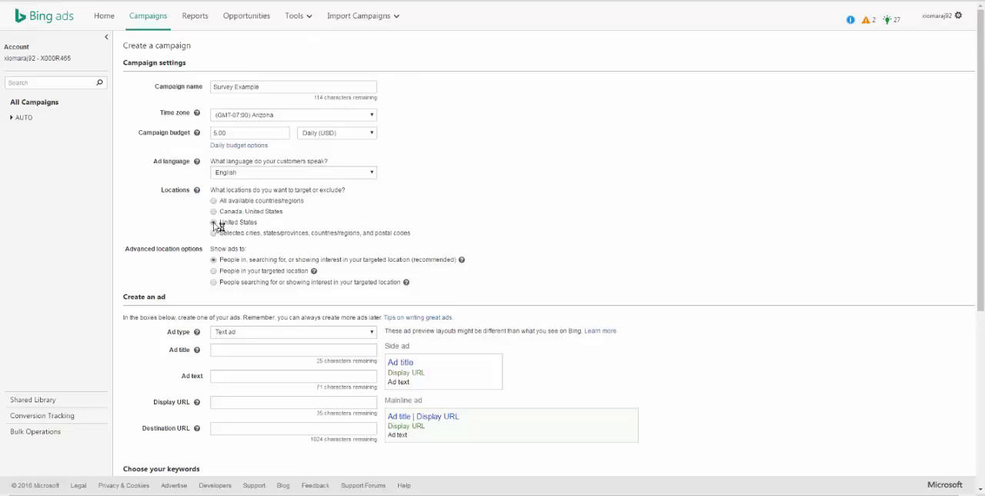
{"action": "scroll", "coordinate": [270, 303], "scroll_direction": "down", "scroll_amount": 2}
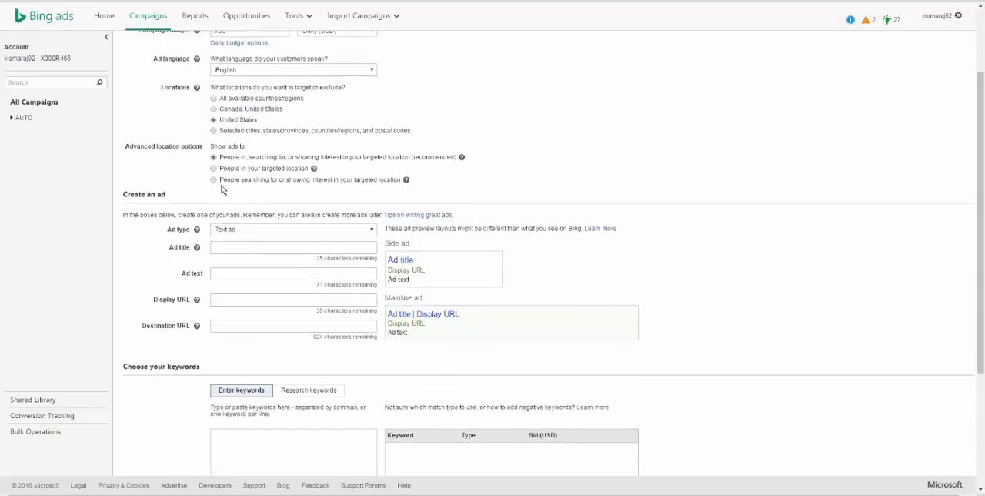
{"action": "left_click", "coordinate": [214, 169]}
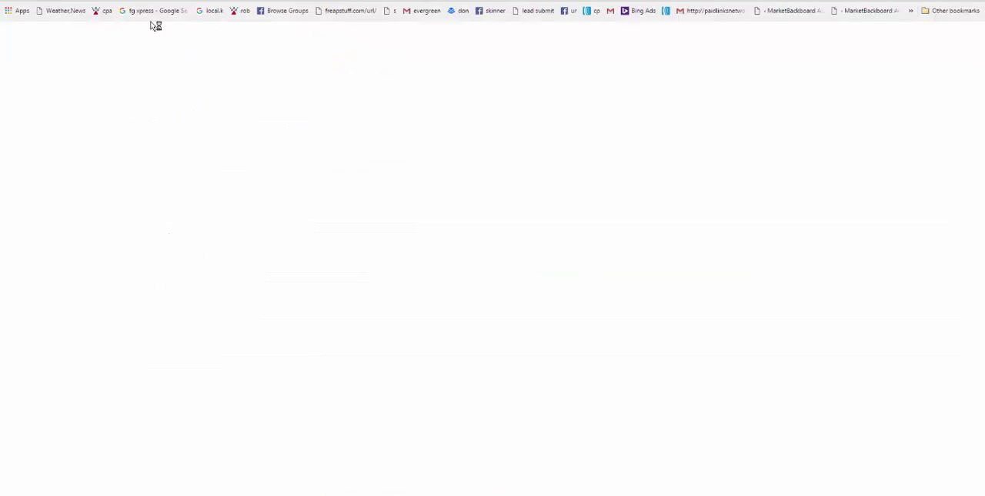
Step: Open bing.com in the new browser tab and search the web for surveys
{"action": "type", "text": "bing.com"}
{"action": "key", "text": "Return"}
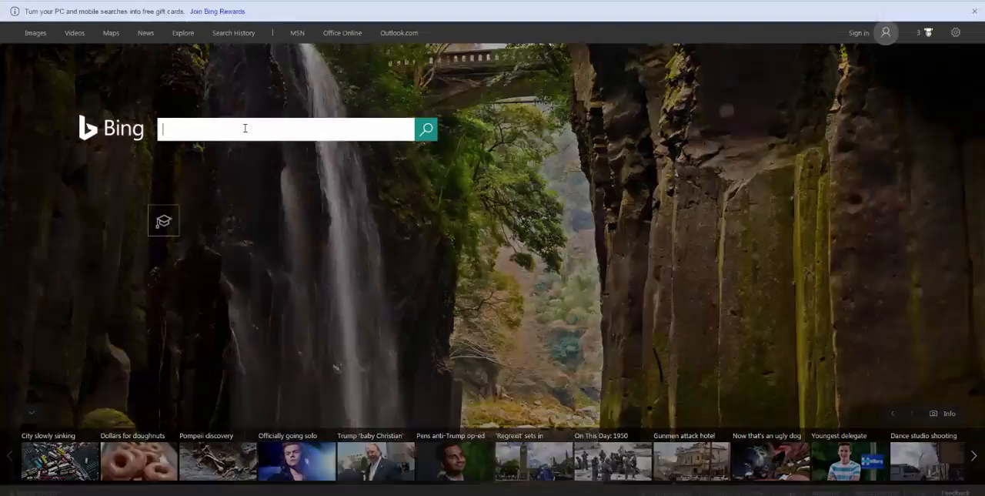
{"action": "left_click", "coordinate": [245, 128]}
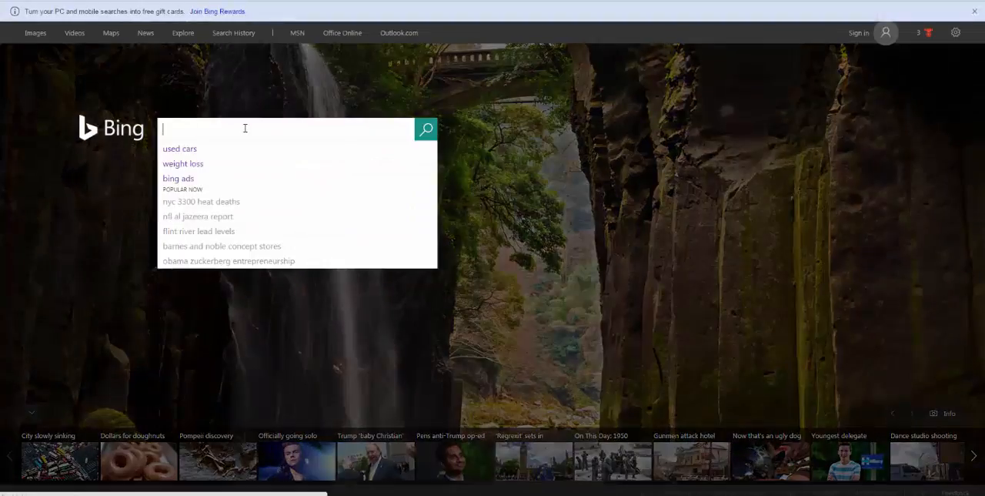
{"action": "type", "text": "surveys"}
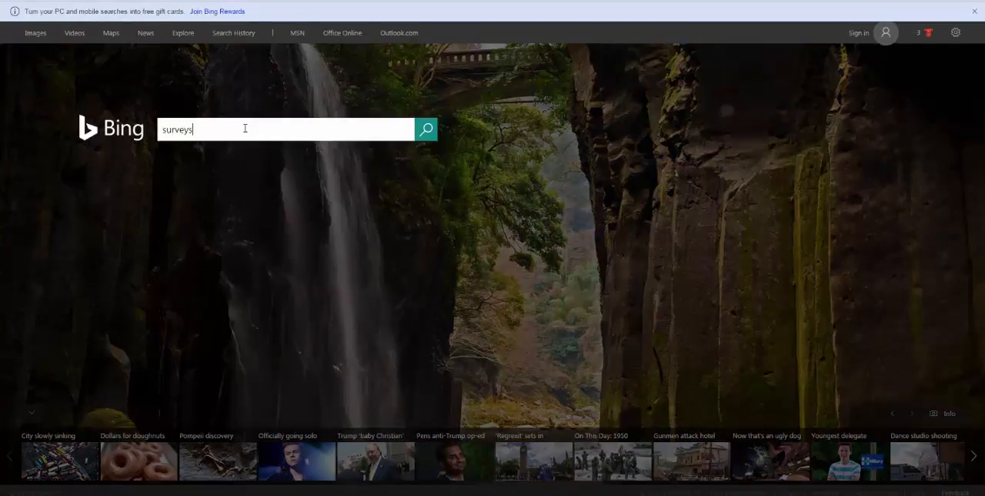
{"action": "key", "text": "Return"}
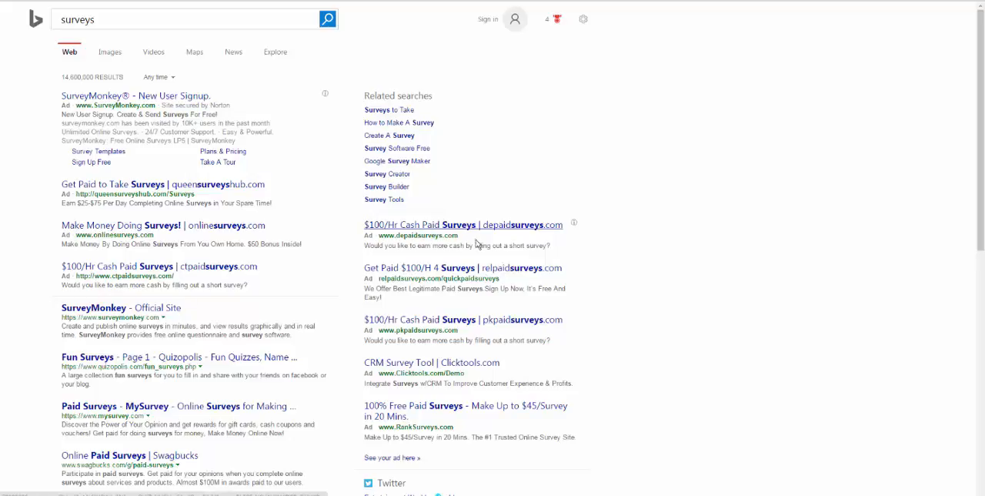
Step: Examine the competing survey ads on the first three pages of the Bing results
{"action": "scroll", "coordinate": [427, 273], "scroll_direction": "down", "scroll_amount": 1}
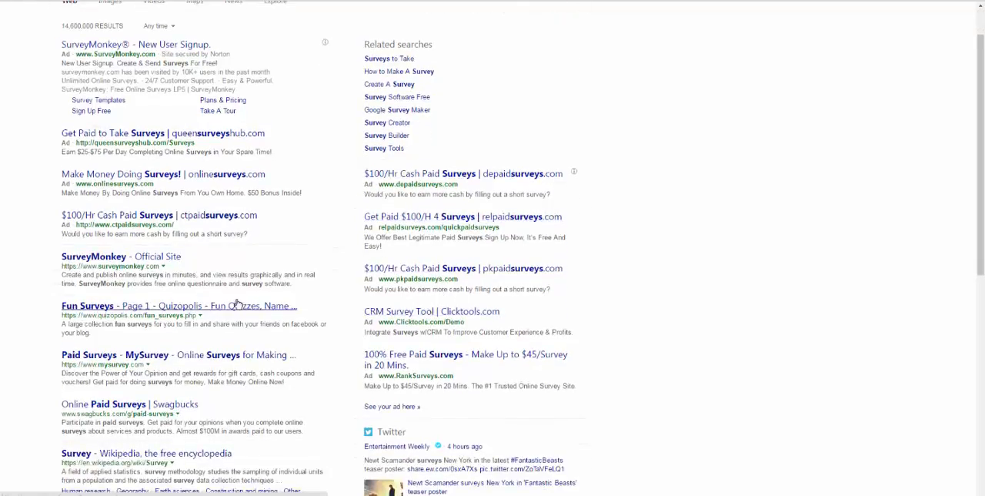
{"action": "scroll", "coordinate": [231, 300], "scroll_direction": "up", "scroll_amount": 1}
{"action": "scroll", "coordinate": [185, 308], "scroll_direction": "down", "scroll_amount": 10}
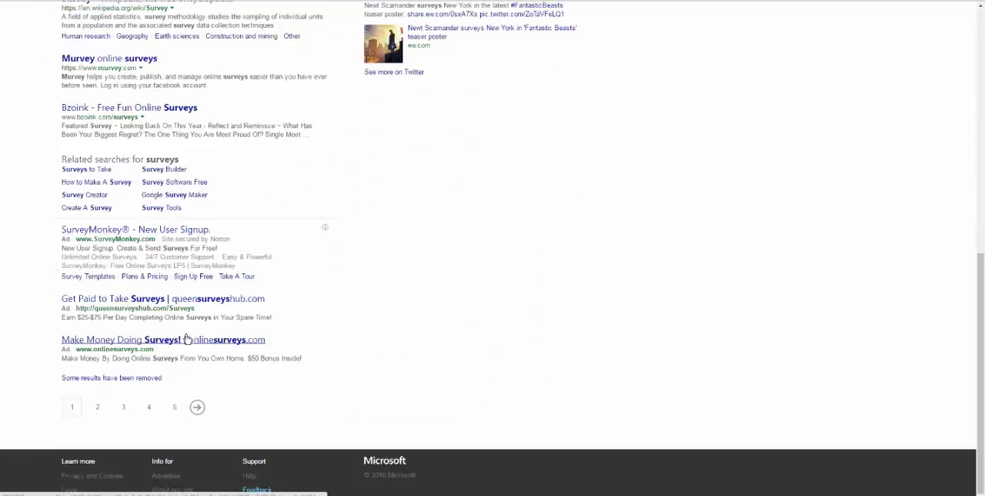
{"action": "left_click", "coordinate": [99, 409]}
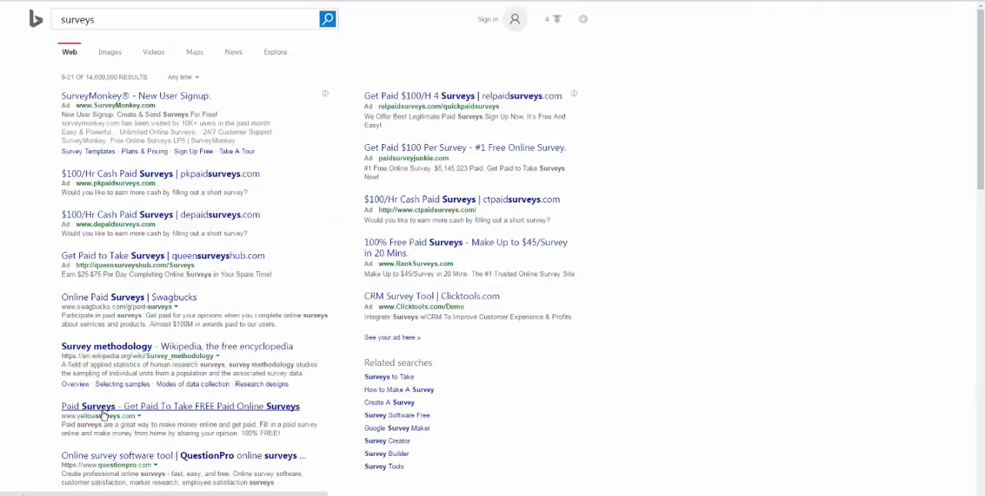
{"action": "scroll", "coordinate": [134, 308], "scroll_direction": "down", "scroll_amount": 10}
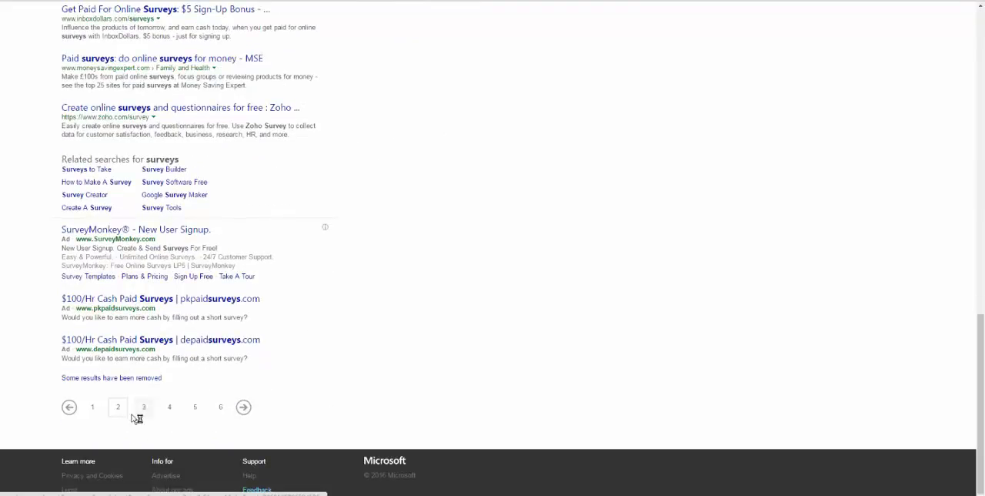
{"action": "left_click", "coordinate": [143, 413]}
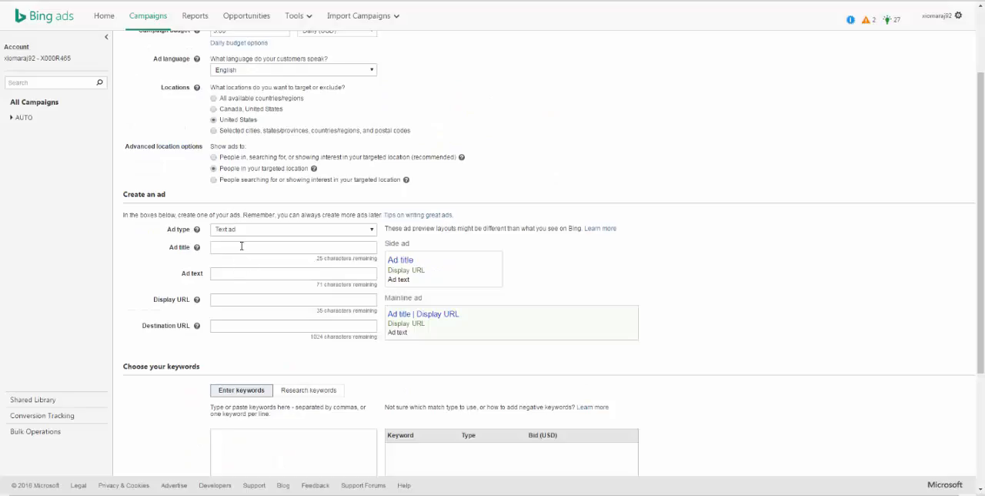
Step: Return to the Bing Ads campaign form and set the text ad's title to "Earn up to $45/hr Surveys"
{"action": "left_click", "coordinate": [241, 247]}
{"action": "type", "text": "Earn up to"}
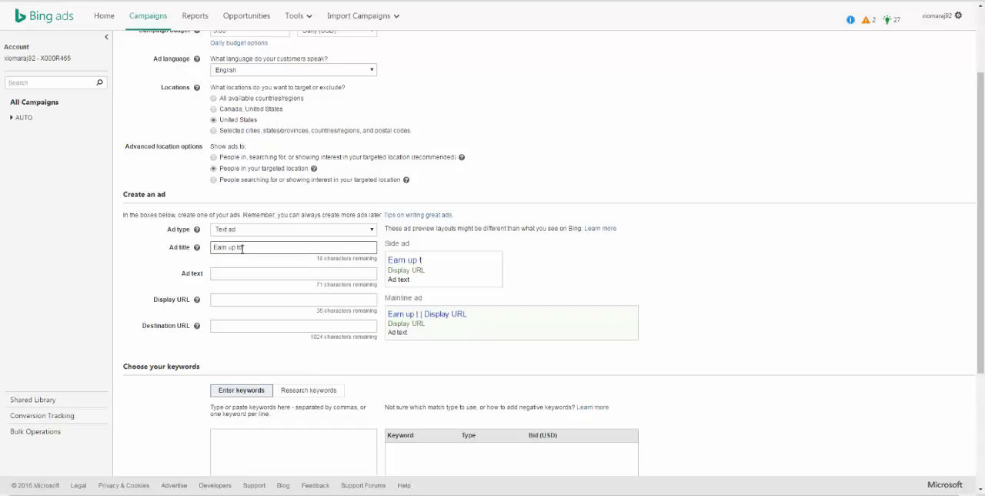
{"action": "type", "text": " $45/hr"}
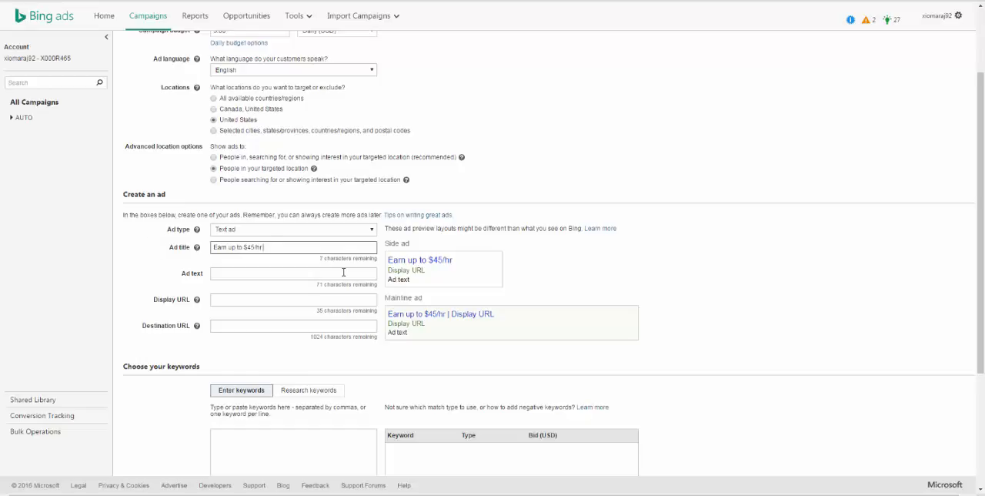
{"action": "type", "text": " Surveys"}
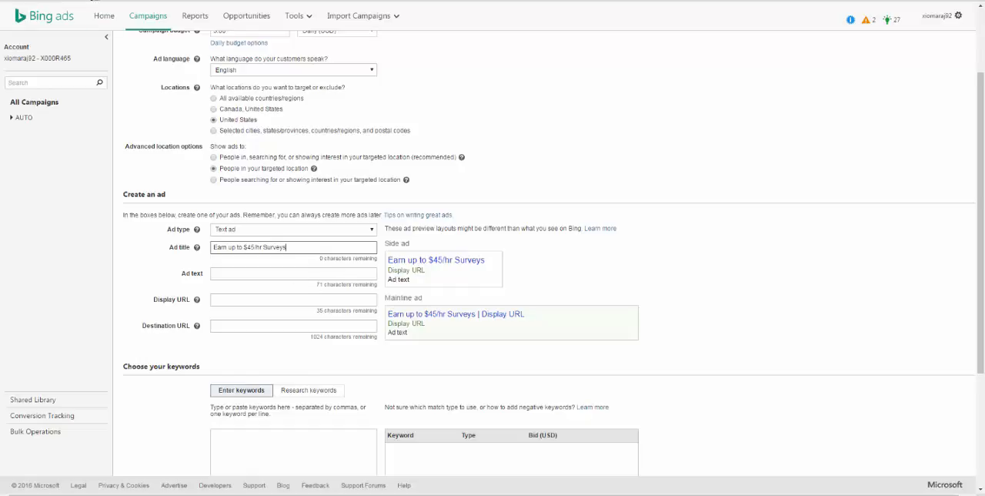
Step: Copy "Make Up to $45/Survey in 20 Mins." from the SurveyJunkie search ad into the ad text and append "Sign up for Free Here."
{"action": "left_click", "coordinate": [93, 0]}
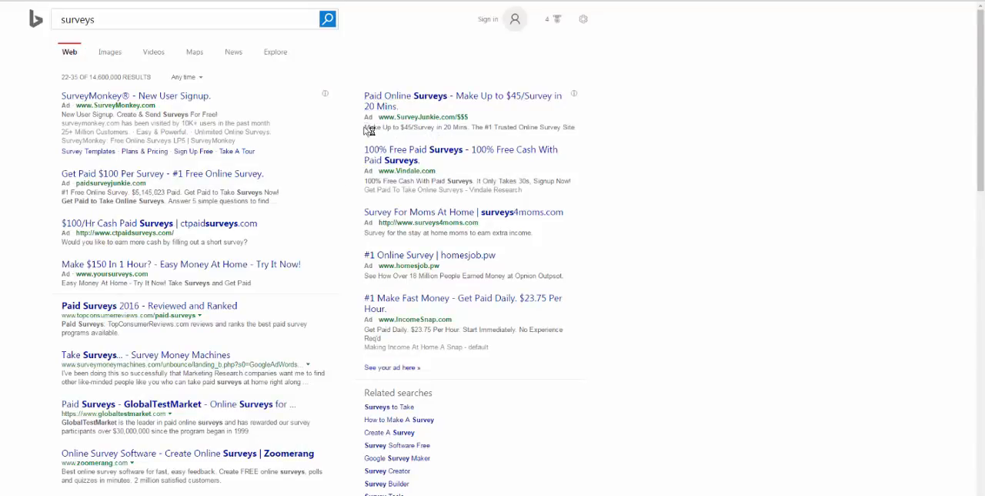
{"action": "left_click_drag", "start_coordinate": [364, 128], "coordinate": [470, 128]}
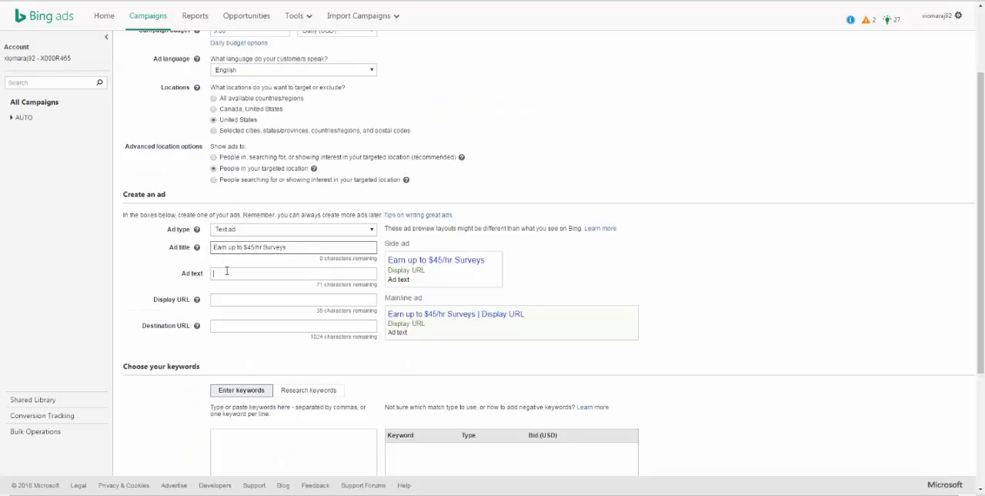
{"action": "key", "text": "ctrl+v"}
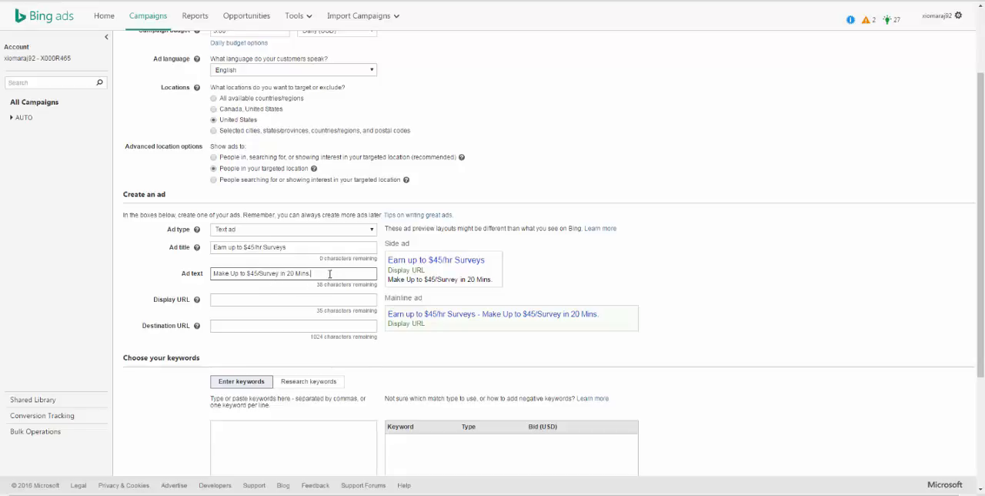
{"action": "type", "text": "ign up fo"}
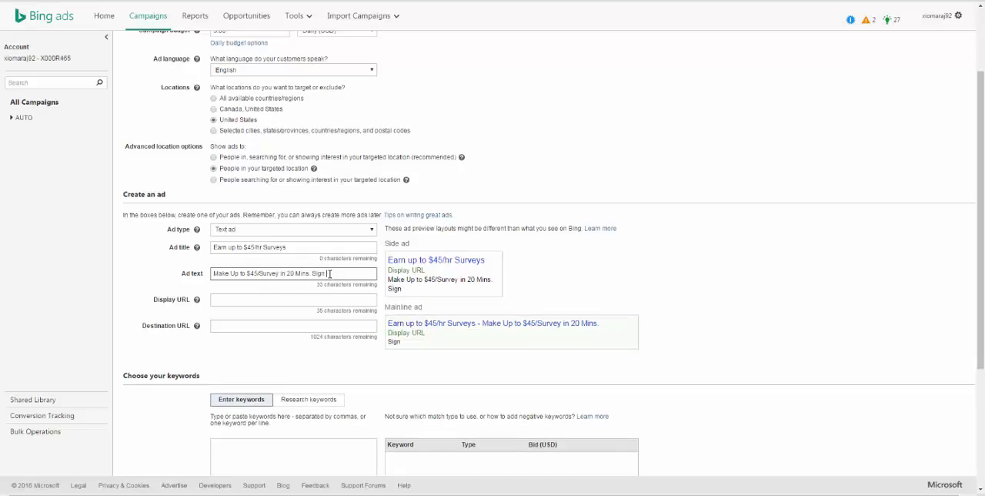
{"action": "type", "text": "r Free Here"}
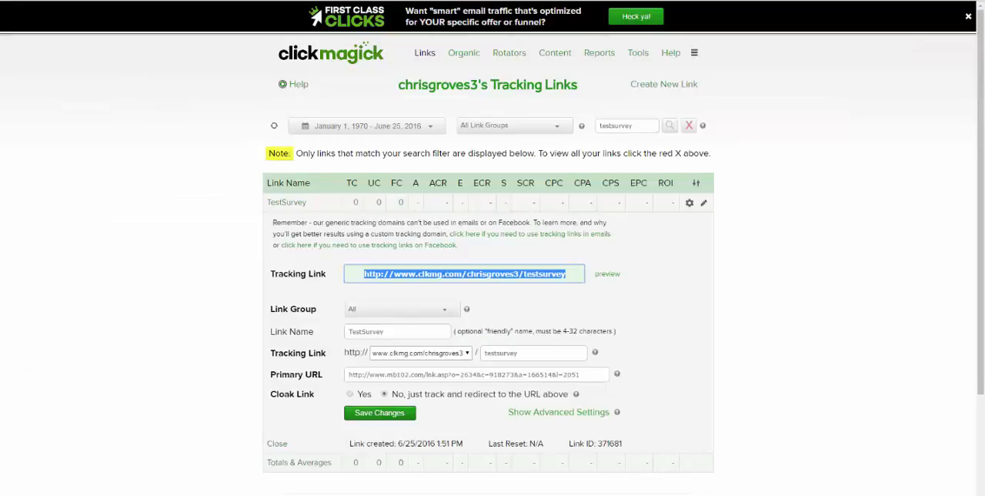
Step: Copy the TestSurvey tracking link from ClickMagick into the ad's destination URL in Bing Ads and append /{keyword}{ADID}
{"action": "left_click", "coordinate": [546, 273]}
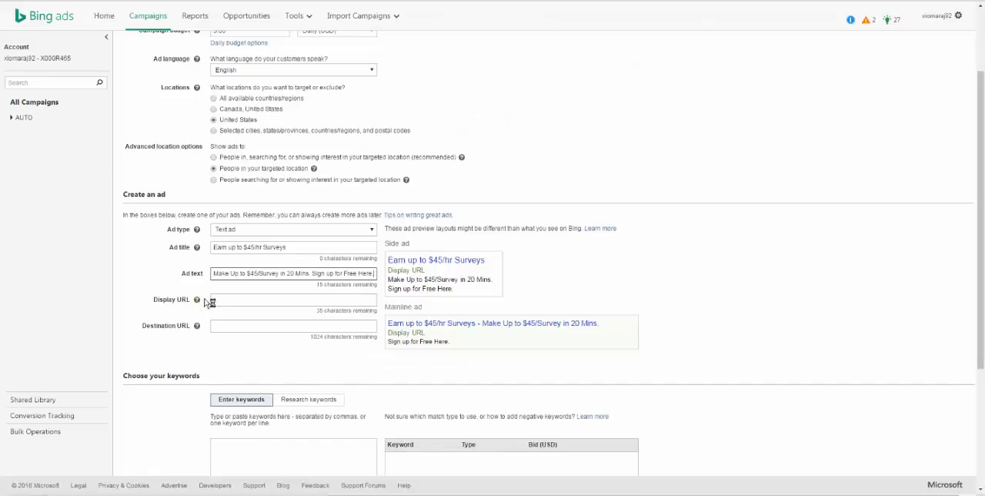
{"action": "left_click", "coordinate": [230, 327]}
{"action": "type", "text": "http://www.clkmg.com/chnsgroves3/testsurvey"}
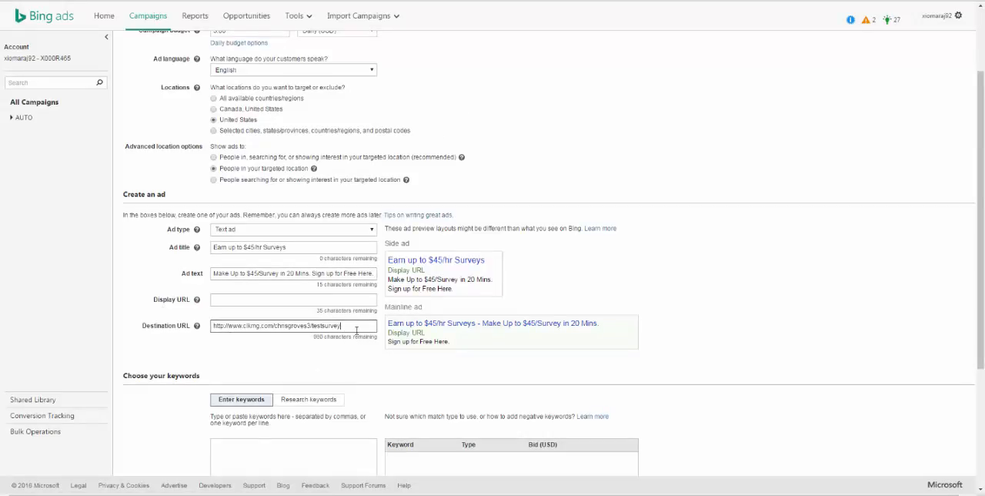
{"action": "type", "text": "/"}
{"action": "key", "text": "ctrl+plus"}
{"action": "key", "text": "ctrl+plus"}
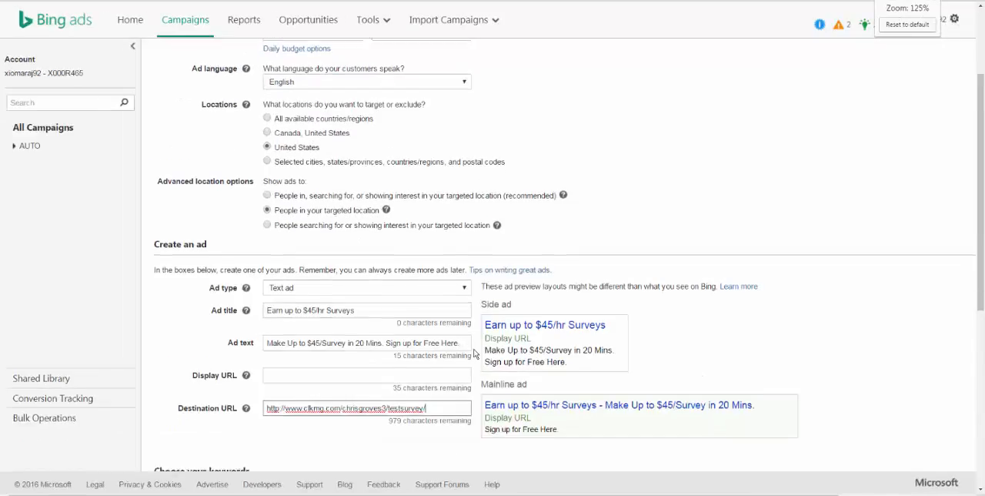
{"action": "scroll", "coordinate": [474, 354], "scroll_direction": "down", "scroll_amount": 4}
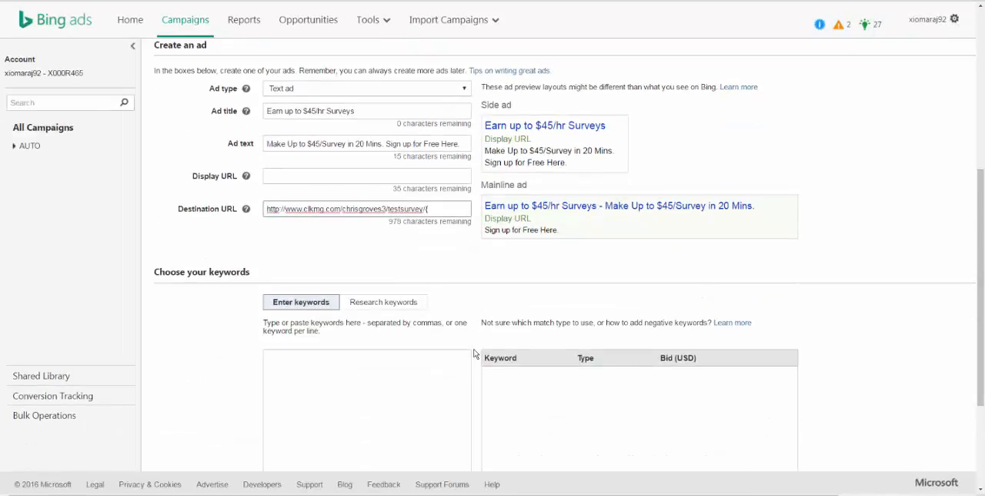
{"action": "type", "text": "{keyword"}
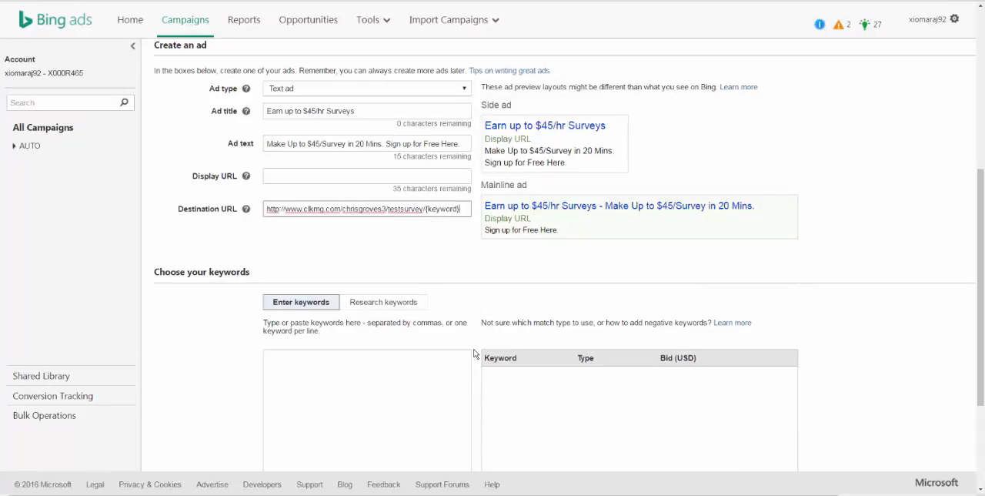
{"action": "type", "text": "}{ADID}"}
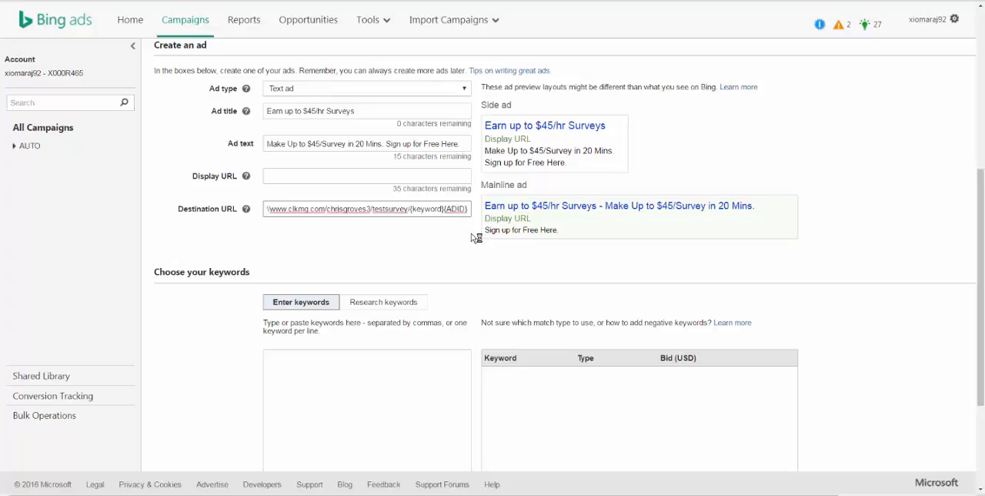
{"action": "left_click", "coordinate": [307, 176]}
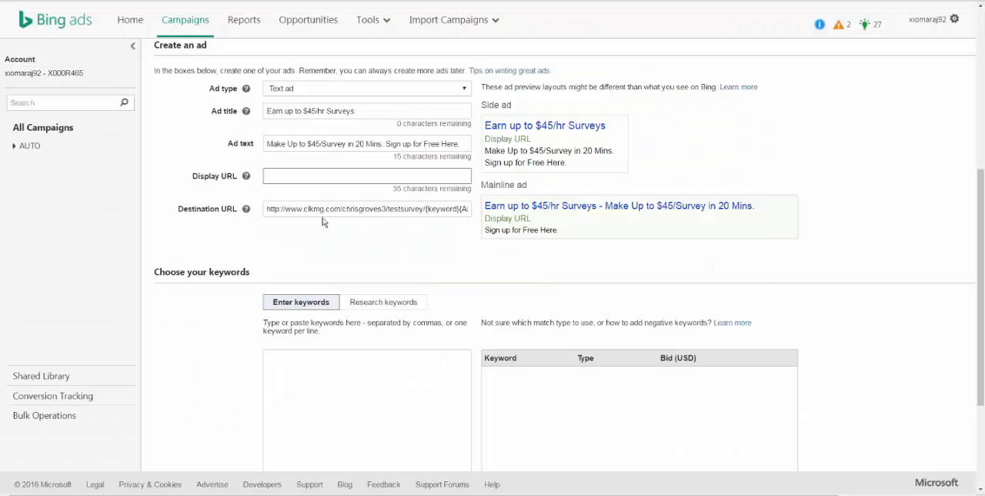
{"action": "left_click_drag", "start_coordinate": [304, 210], "coordinate": [321, 210]}
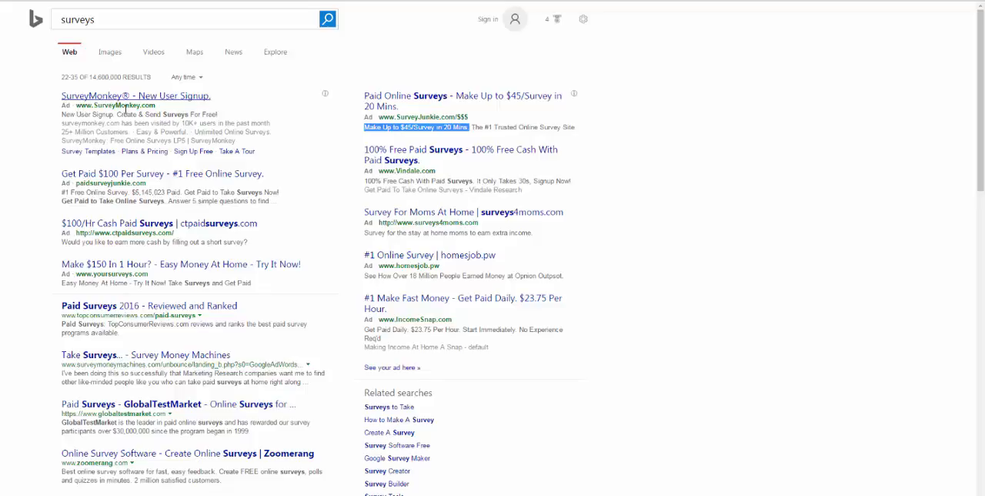
{"action": "left_click", "coordinate": [184, 99]}
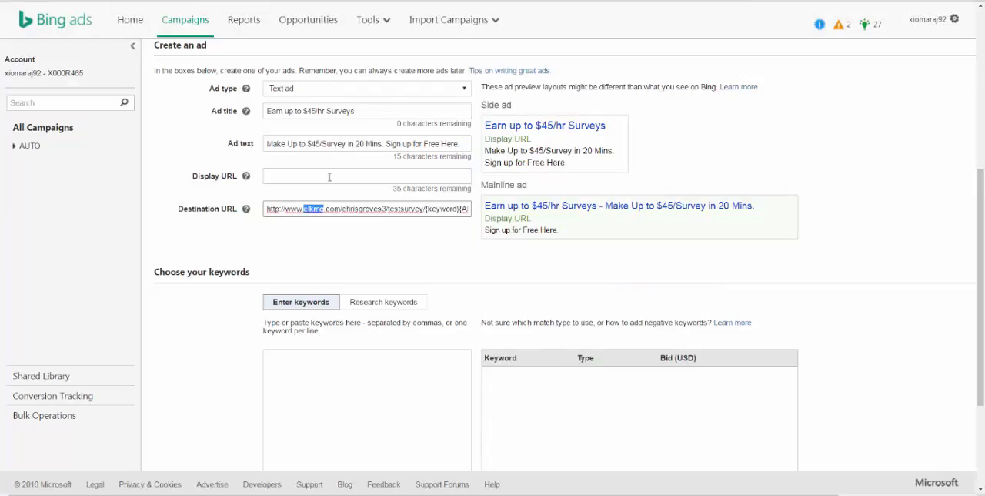
{"action": "left_click", "coordinate": [308, 175]}
{"action": "type", "text": "www.mysurvey.com"}
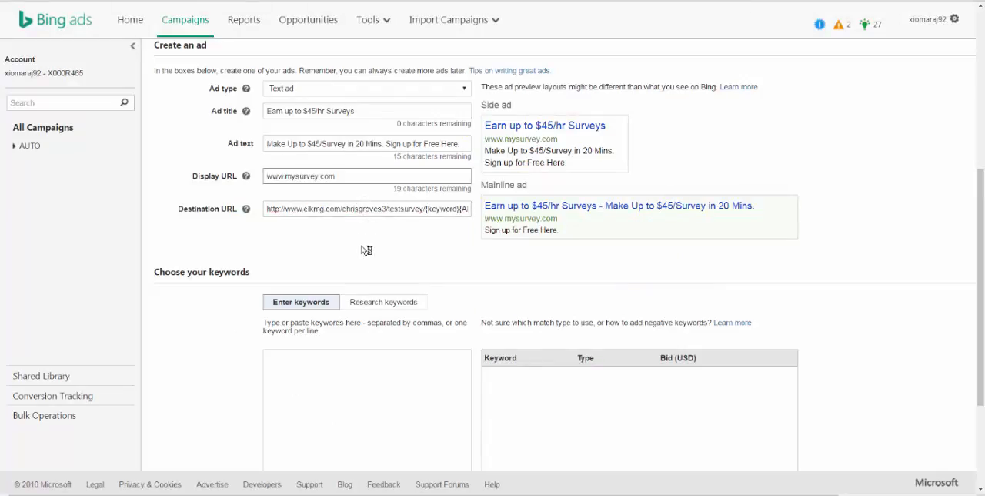
{"action": "left_click", "coordinate": [361, 250]}
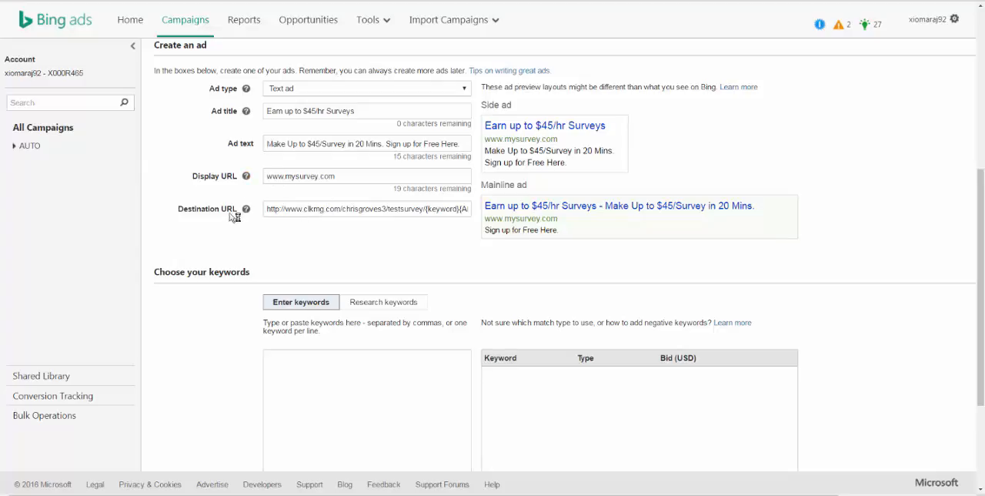
{"action": "double_click", "coordinate": [306, 180]}
{"action": "left_click", "coordinate": [361, 180]}
{"action": "left_click_drag", "start_coordinate": [283, 210], "coordinate": [473, 208]}
{"action": "left_click", "coordinate": [423, 243]}
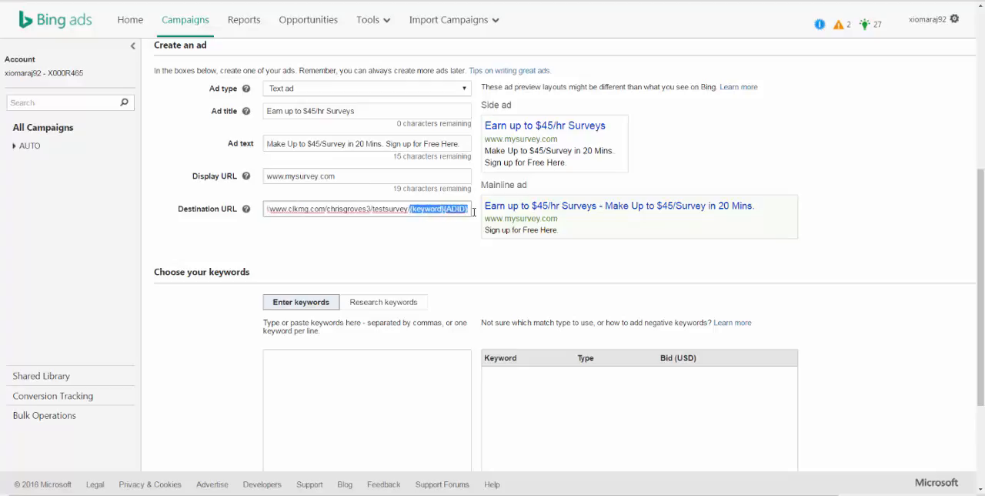
{"action": "left_click", "coordinate": [459, 244]}
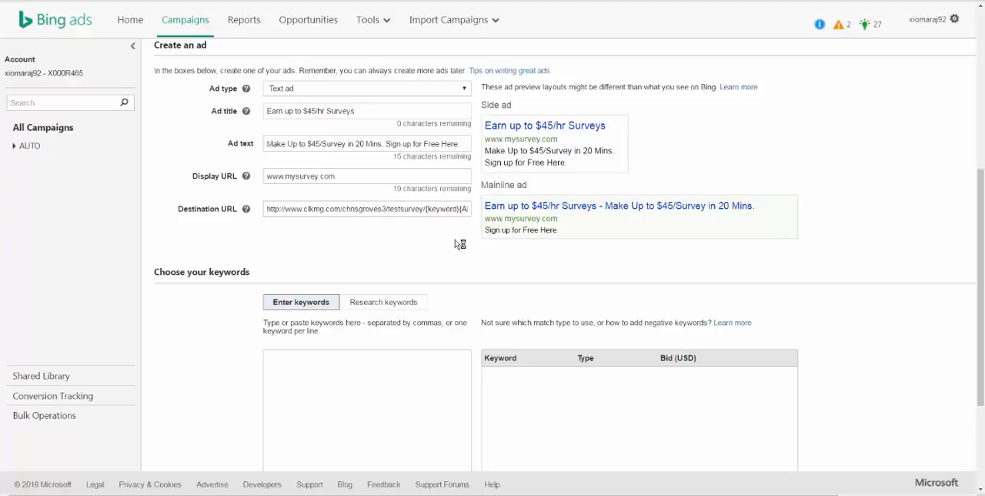
{"action": "left_click", "coordinate": [441, 1]}
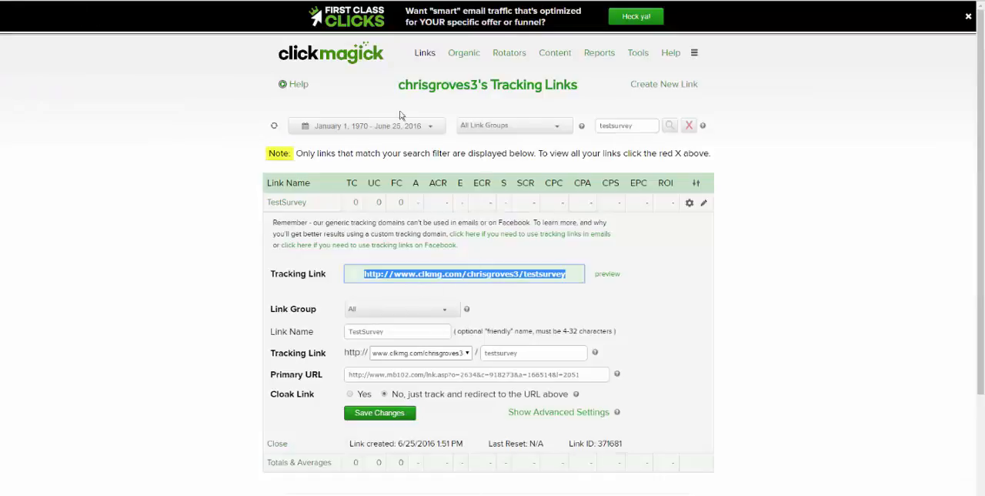
{"action": "left_click", "coordinate": [339, 0]}
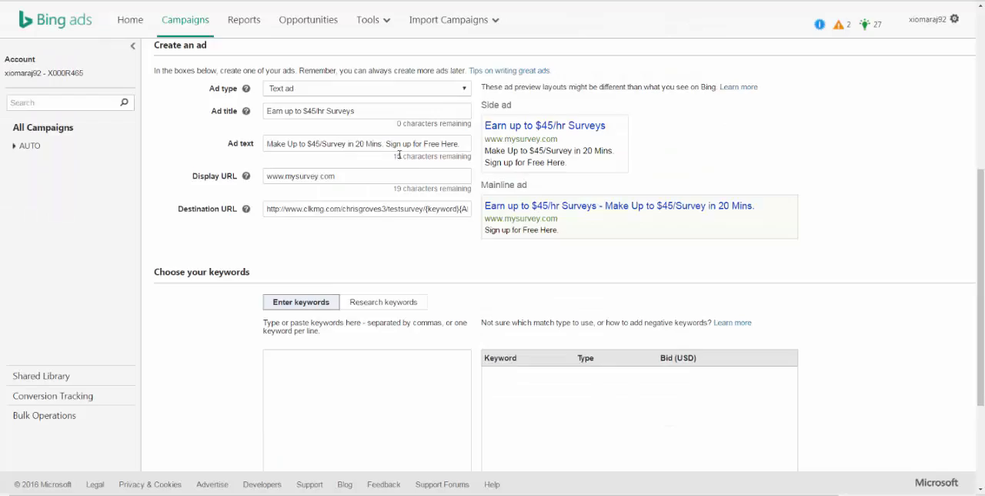
Step: Copy the ad's full destination URL from the Bing Ads form into the address of a new browser tab
{"action": "left_click", "coordinate": [439, 215]}
{"action": "key", "text": "ctrl+a"}
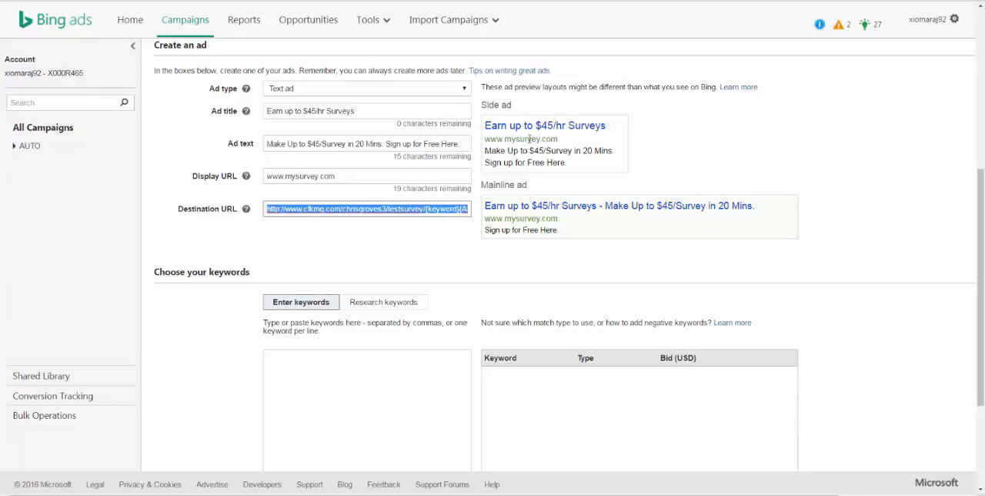
{"action": "key", "text": "ctrl+c"}
{"action": "key", "text": "ctrl+t"}
{"action": "key", "text": "ctrl+v"}
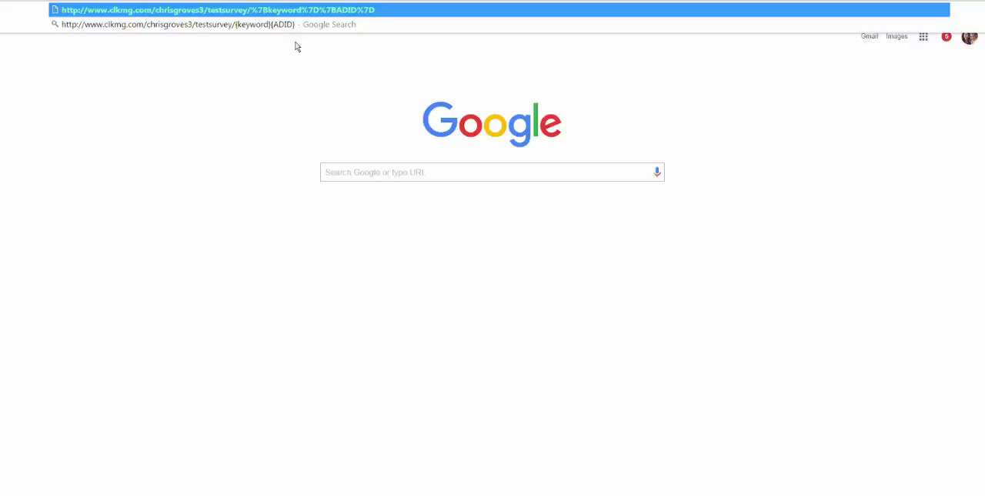
Step: Replace the URL's {keyword}{ADID} placeholders with {Testing here}/{123123} and load the test tracking link
{"action": "type", "text": "Test"}
{"action": "key", "text": "BackSpace"}
{"action": "key", "text": "BackSpace"}
{"action": "key", "text": "BackSpace"}
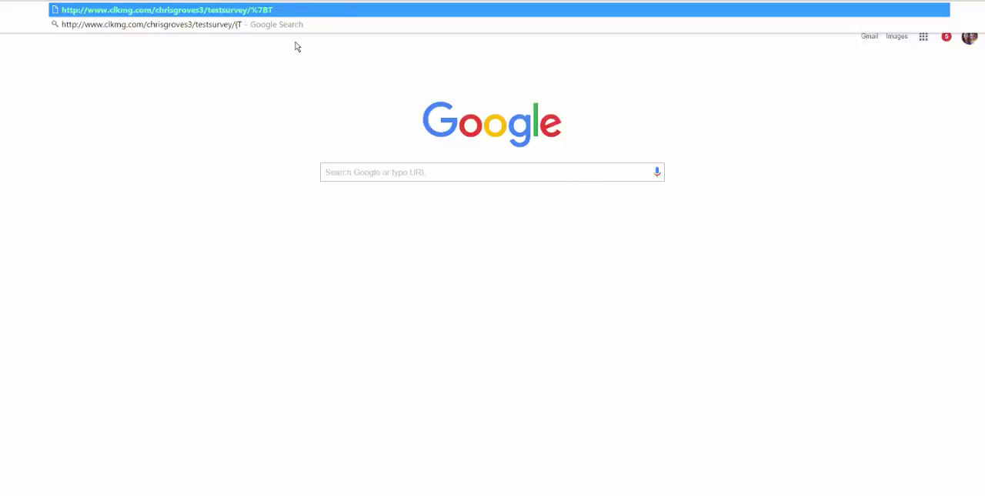
{"action": "type", "text": "esting here}"}
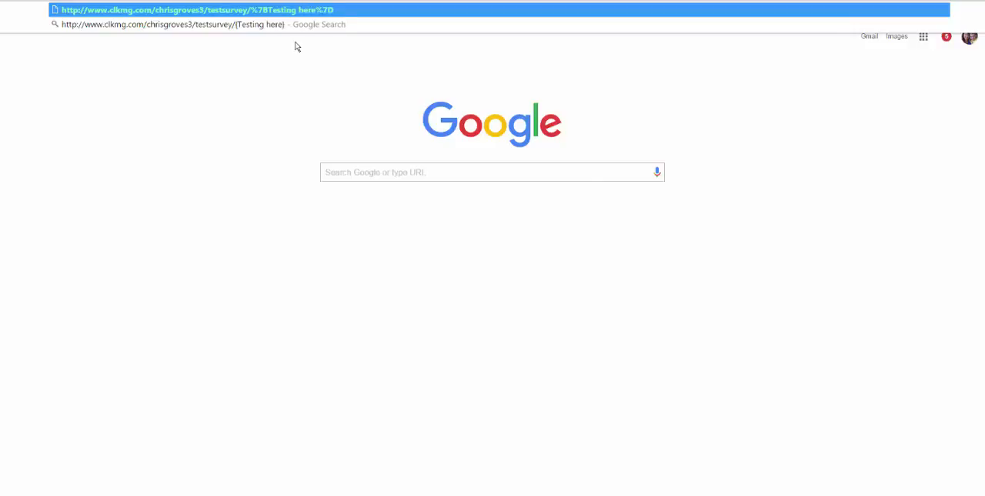
{"action": "type", "text": "/{"}
{"action": "type", "text": "1231"}
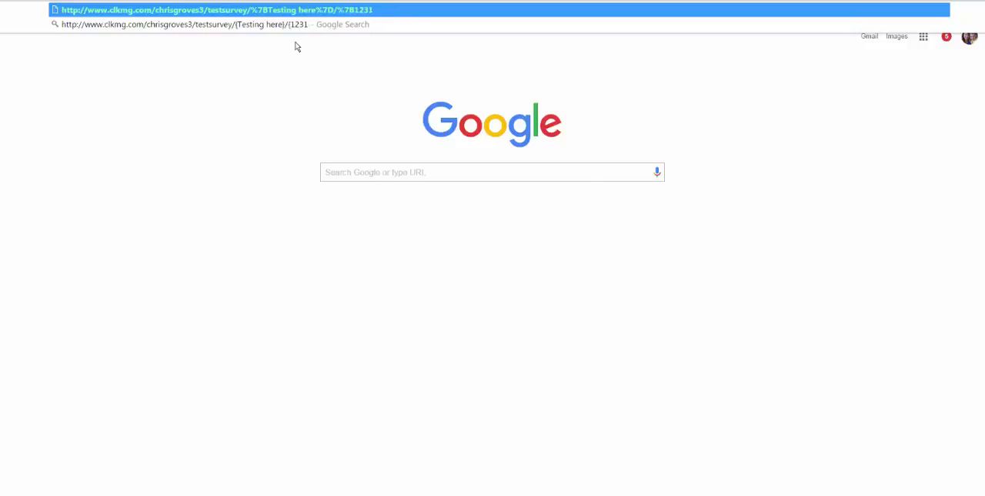
{"action": "type", "text": "23}"}
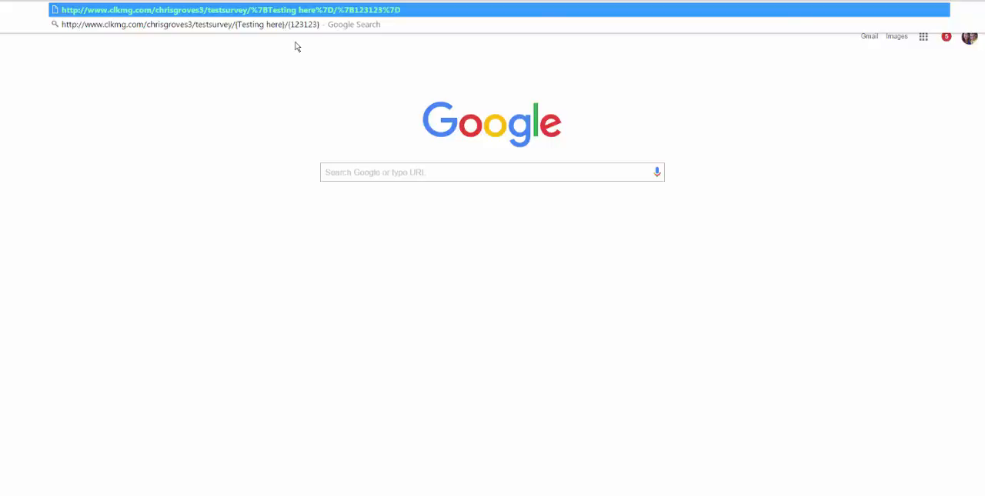
{"action": "key", "text": "Return"}
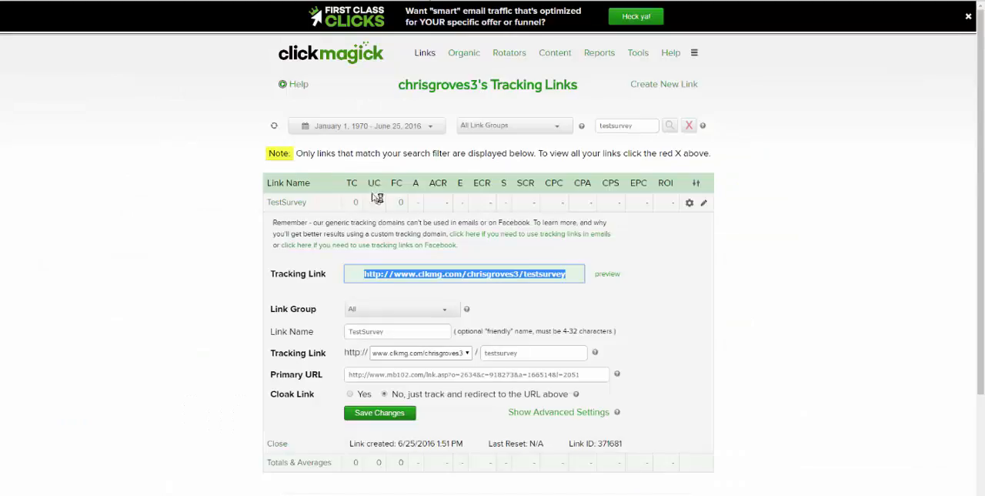
Step: Show the TestSurvey link's click stats in ClickMagick and check the Sub-ID recorded for the test visit
{"action": "left_click", "coordinate": [359, 208]}
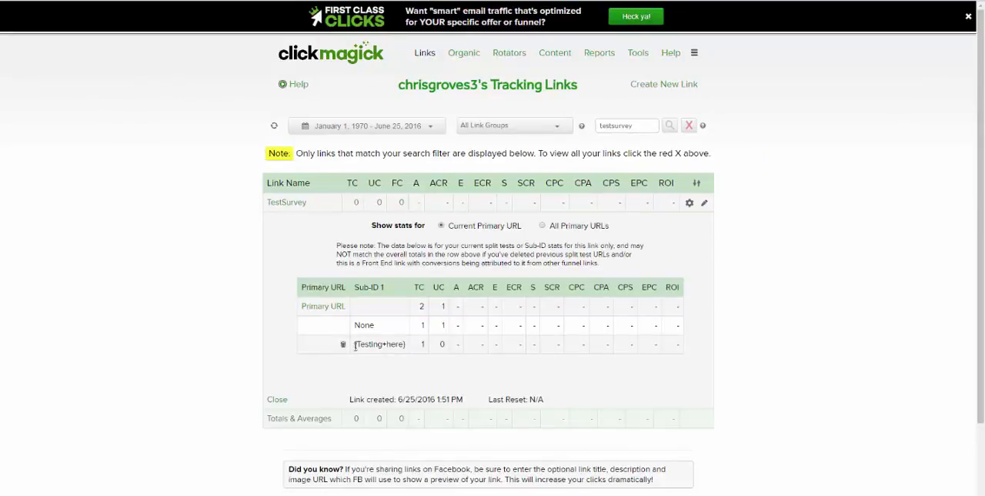
{"action": "mouse_move", "coordinate": [355, 344]}
{"action": "left_mouse_down"}
{"action": "mouse_move", "coordinate": [409, 350]}
{"action": "mouse_move", "coordinate": [355, 345]}
{"action": "left_mouse_up"}
{"action": "left_click", "coordinate": [408, 352]}
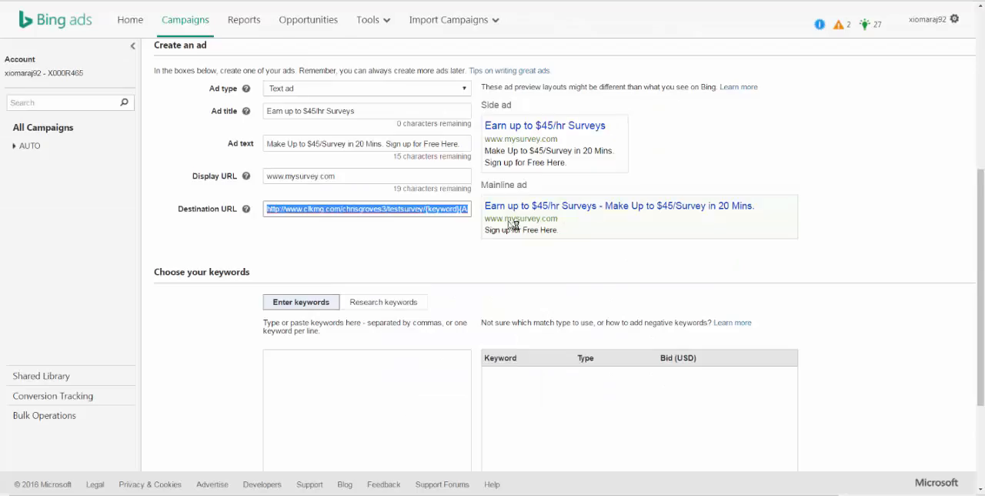
{"action": "key", "text": "ctrl+v"}
Step: Return to the Bing Ads campaign form and research keywords containing the word or phrase "Surveys"
{"action": "scroll", "coordinate": [445, 235], "scroll_direction": "down", "scroll_amount": 3}
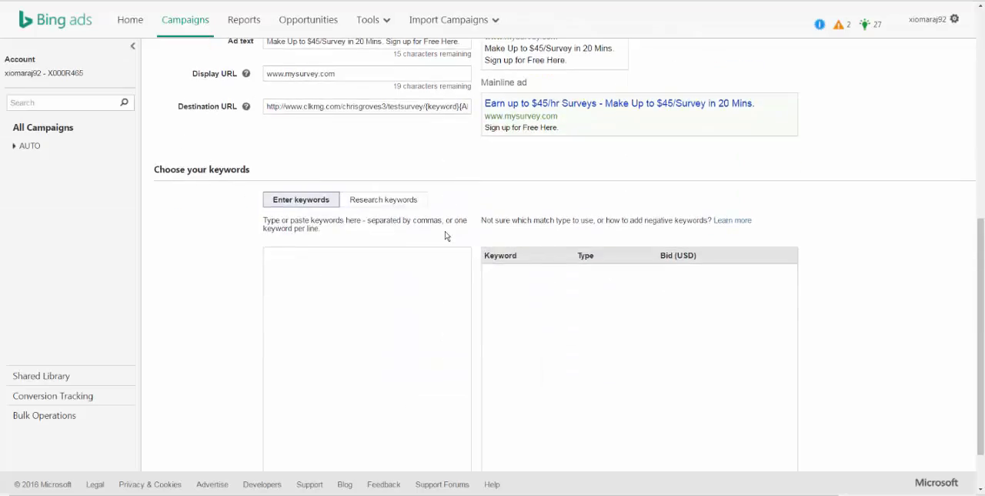
{"action": "key", "text": "ctrl+minus"}
{"action": "scroll", "coordinate": [445, 236], "scroll_direction": "up", "scroll_amount": 3}
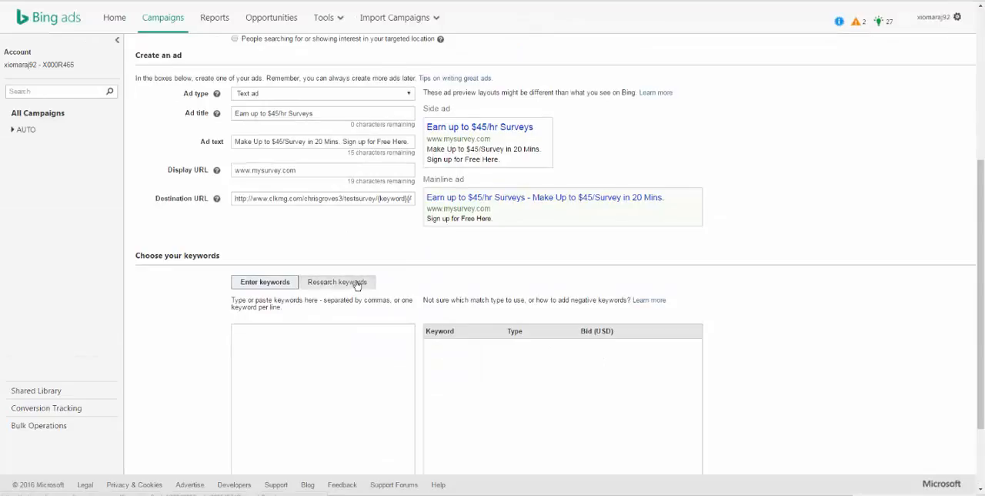
{"action": "left_click", "coordinate": [357, 285]}
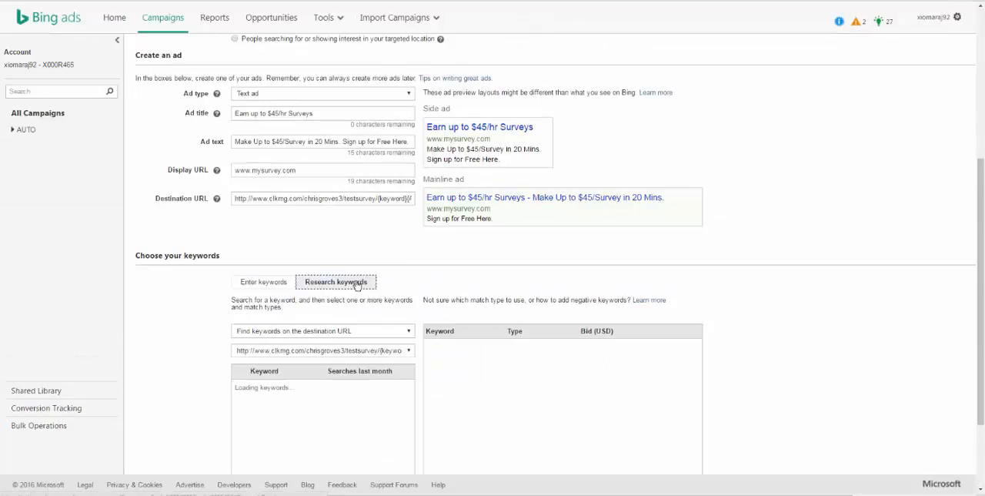
{"action": "left_click", "coordinate": [276, 283]}
{"action": "left_click", "coordinate": [307, 284]}
{"action": "left_click", "coordinate": [336, 331]}
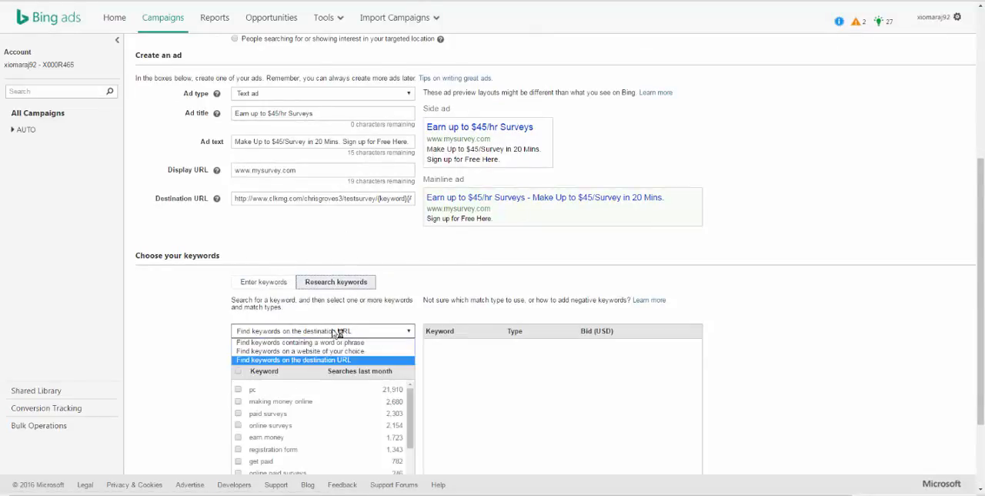
{"action": "left_click", "coordinate": [346, 342]}
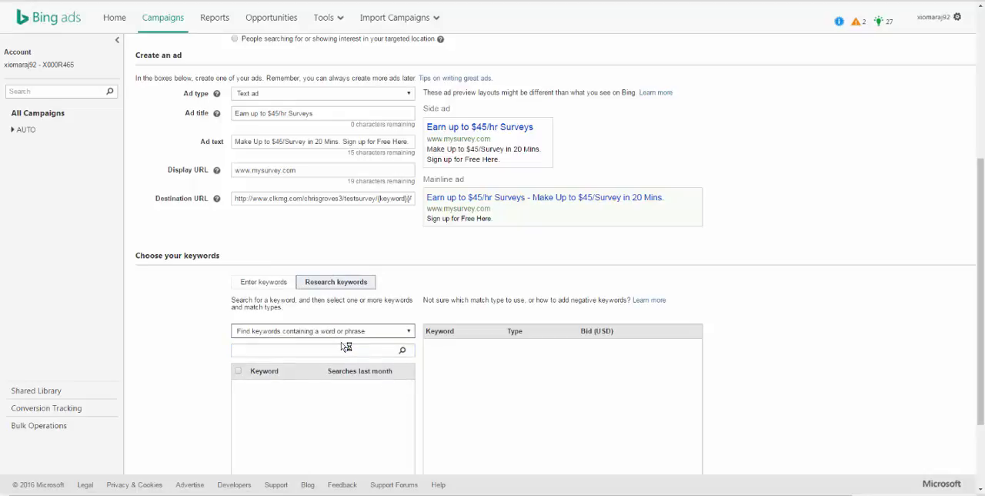
{"action": "left_click", "coordinate": [328, 347]}
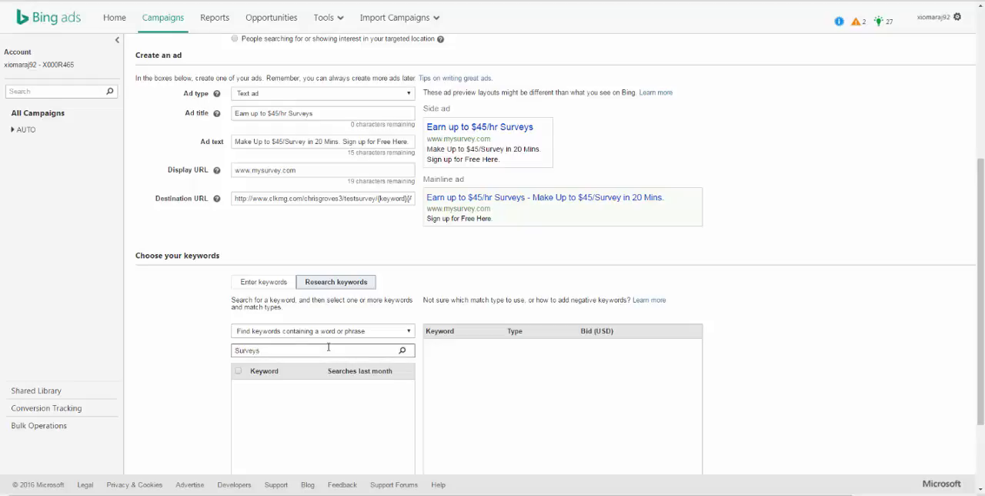
{"action": "left_click", "coordinate": [402, 350]}
Step: Add all suggested keywords to the campaign as Broad, Phrase, Exact and Content matches, and clear the suggestion selection
{"action": "scroll", "coordinate": [408, 356], "scroll_direction": "down", "scroll_amount": 2}
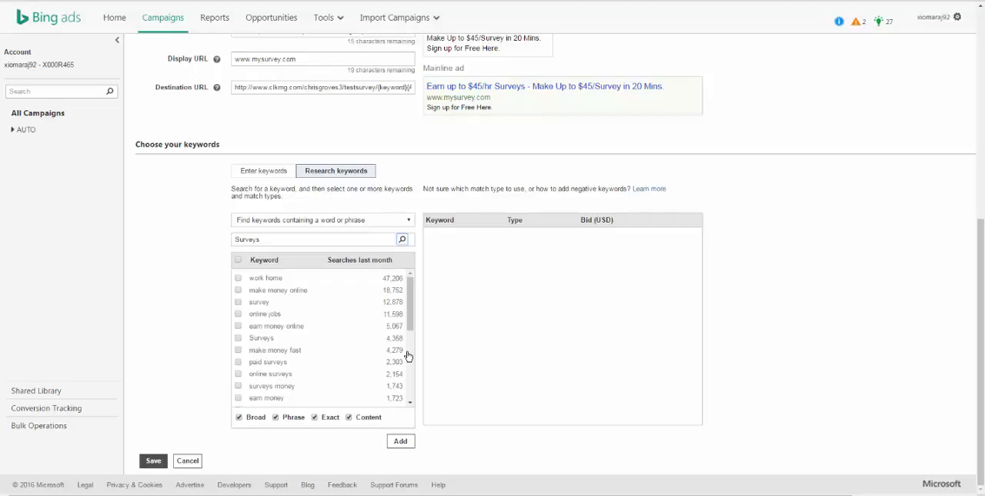
{"action": "scroll", "coordinate": [411, 317], "scroll_direction": "down", "scroll_amount": 2}
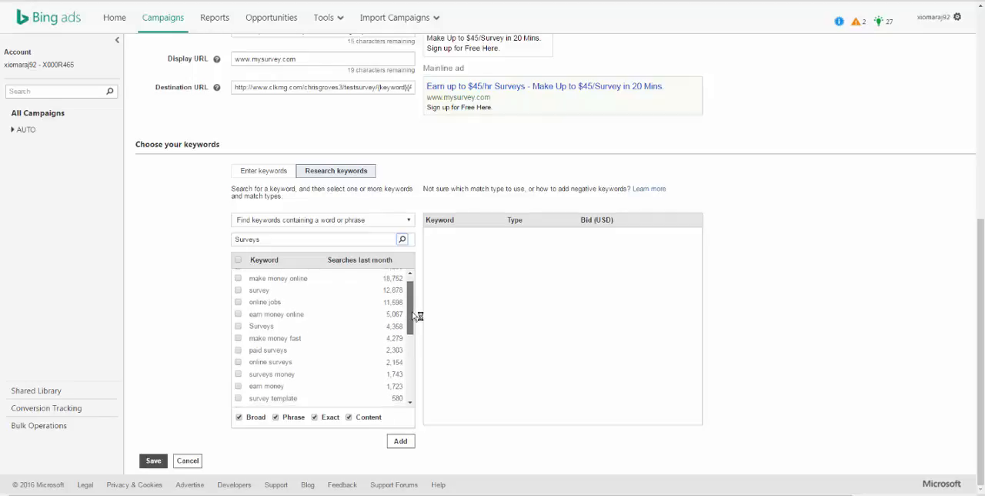
{"action": "left_click_drag", "start_coordinate": [410, 331], "coordinate": [414, 280]}
{"action": "left_click", "coordinate": [237, 259]}
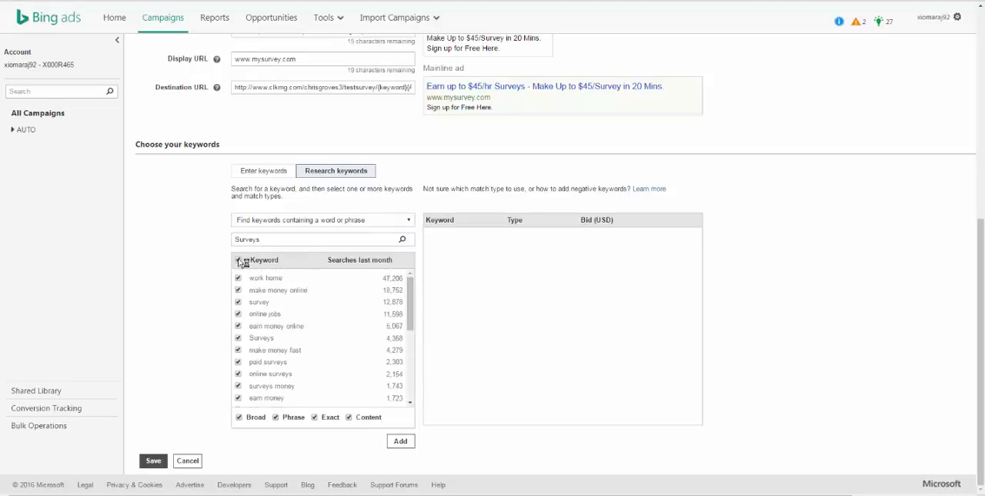
{"action": "left_click", "coordinate": [401, 441]}
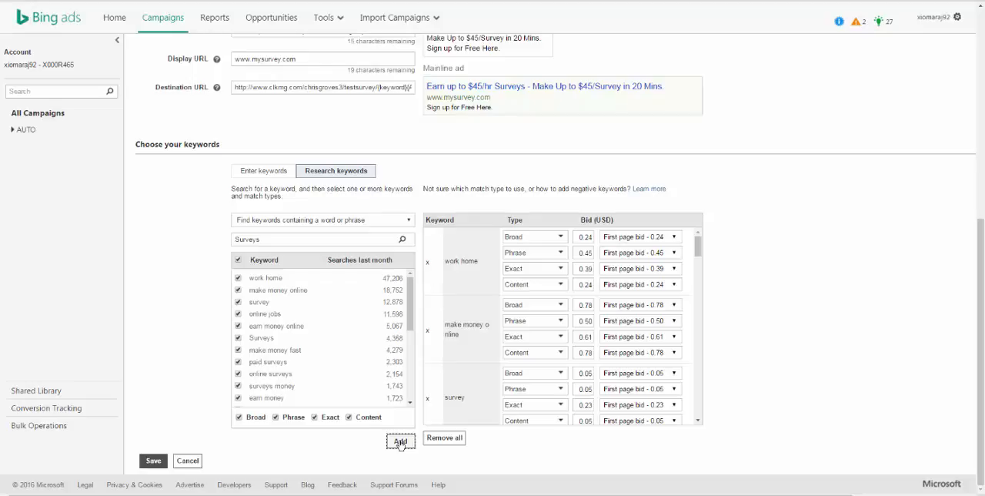
{"action": "left_click", "coordinate": [238, 259]}
Step: Review the added keywords with their match types and first page bids
{"action": "left_click_drag", "start_coordinate": [283, 279], "coordinate": [247, 278]}
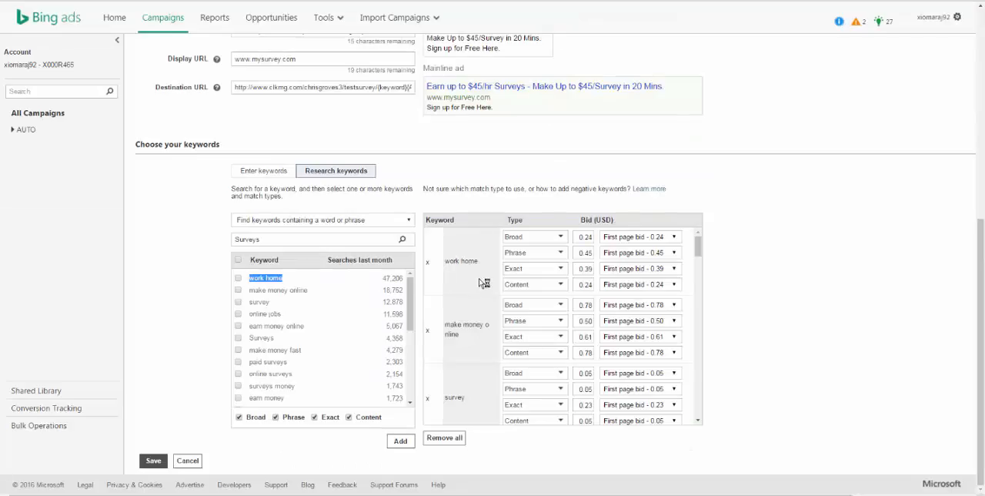
{"action": "scroll", "coordinate": [502, 396], "scroll_direction": "down", "scroll_amount": 5}
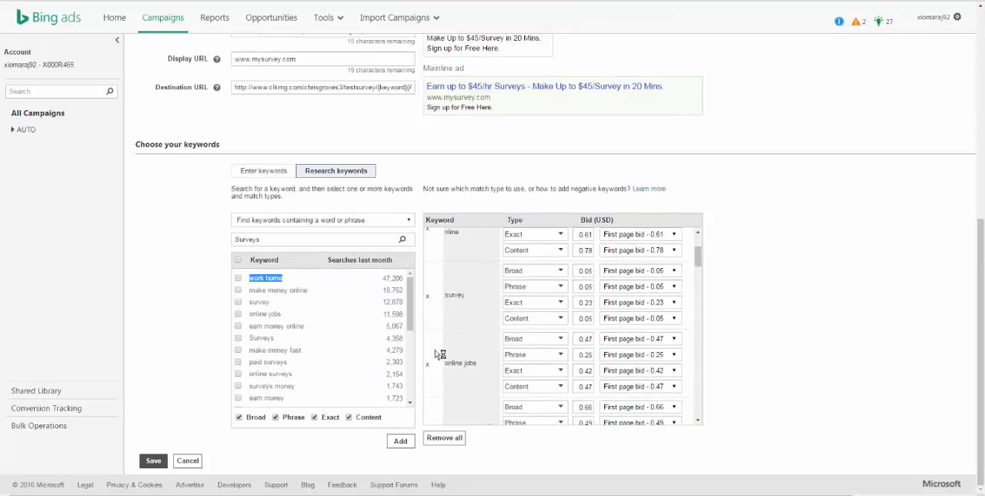
{"action": "scroll", "coordinate": [501, 396], "scroll_direction": "down", "scroll_amount": 8}
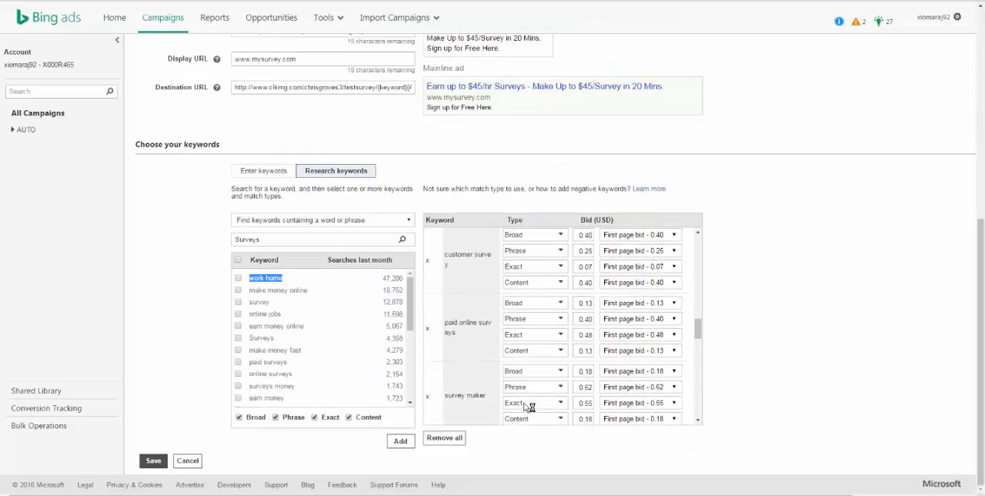
{"action": "scroll", "coordinate": [573, 400], "scroll_direction": "down", "scroll_amount": 6}
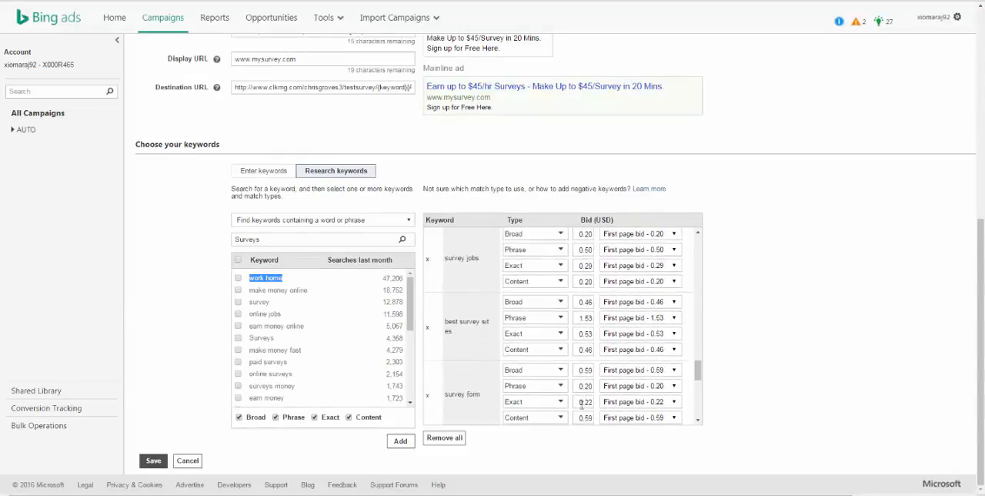
{"action": "scroll", "coordinate": [583, 369], "scroll_direction": "up", "scroll_amount": 10}
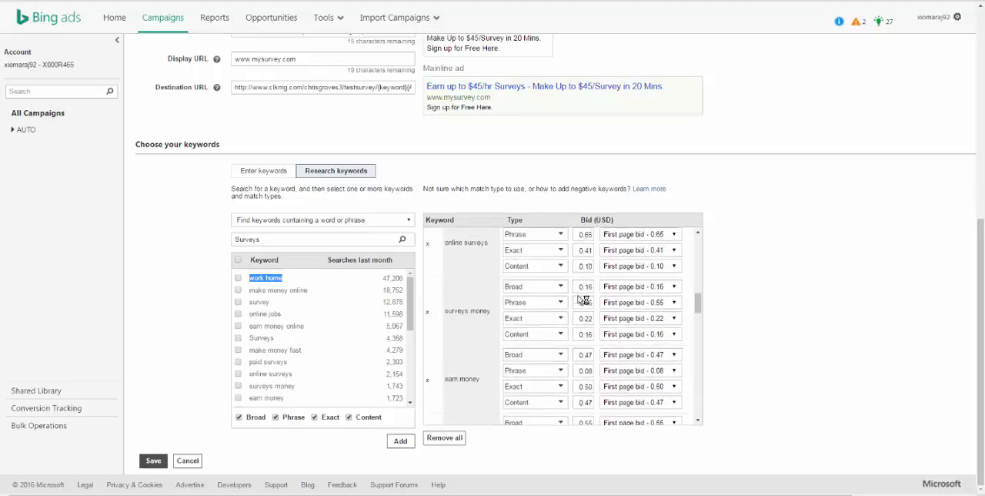
{"action": "scroll", "coordinate": [579, 301], "scroll_direction": "up", "scroll_amount": 3}
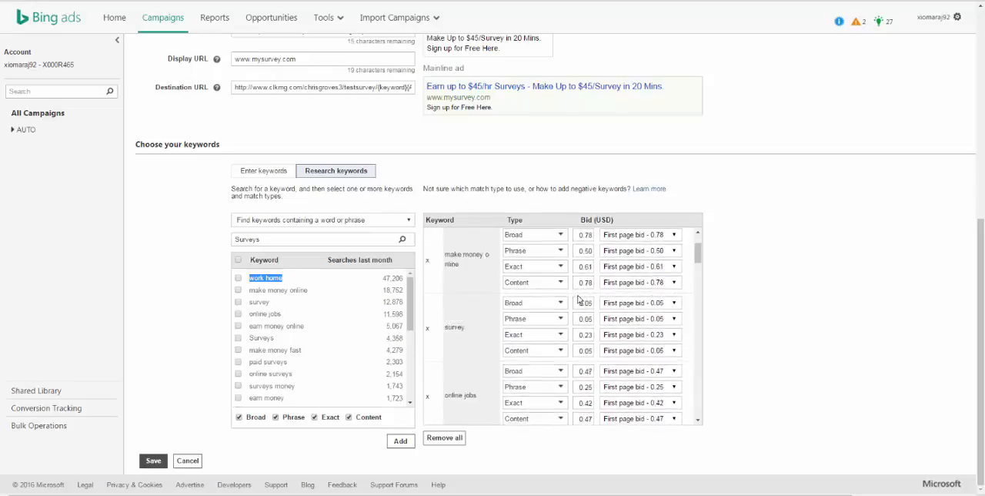
{"action": "scroll", "coordinate": [580, 306], "scroll_direction": "down", "scroll_amount": 10}
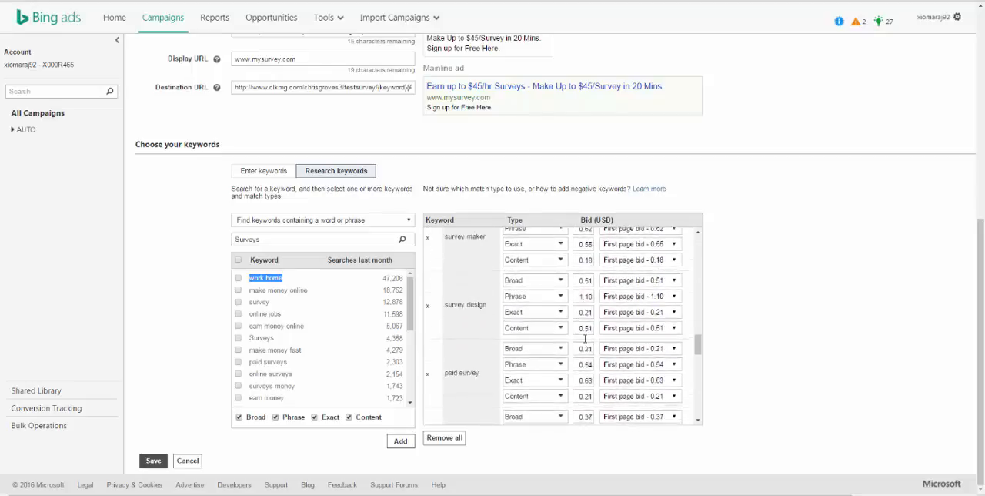
{"action": "scroll", "coordinate": [588, 347], "scroll_direction": "down", "scroll_amount": 3}
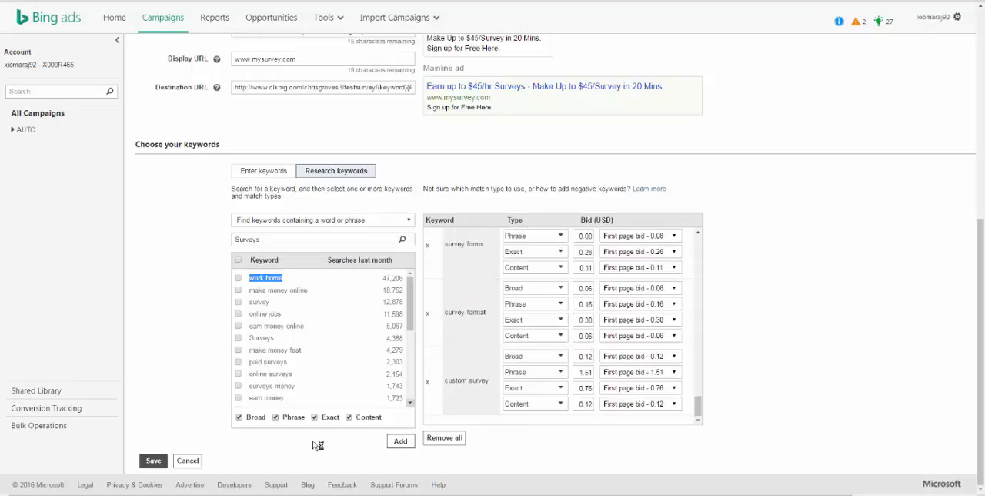
Step: Save the campaign with its keywords and exclude the Content network from the ad distribution
{"action": "left_click", "coordinate": [158, 462]}
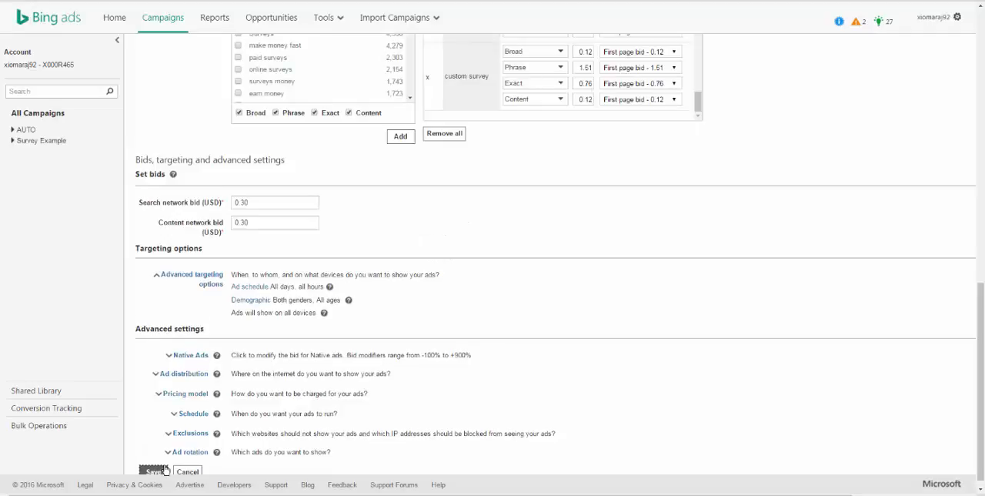
{"action": "scroll", "coordinate": [330, 310], "scroll_direction": "up", "scroll_amount": 3}
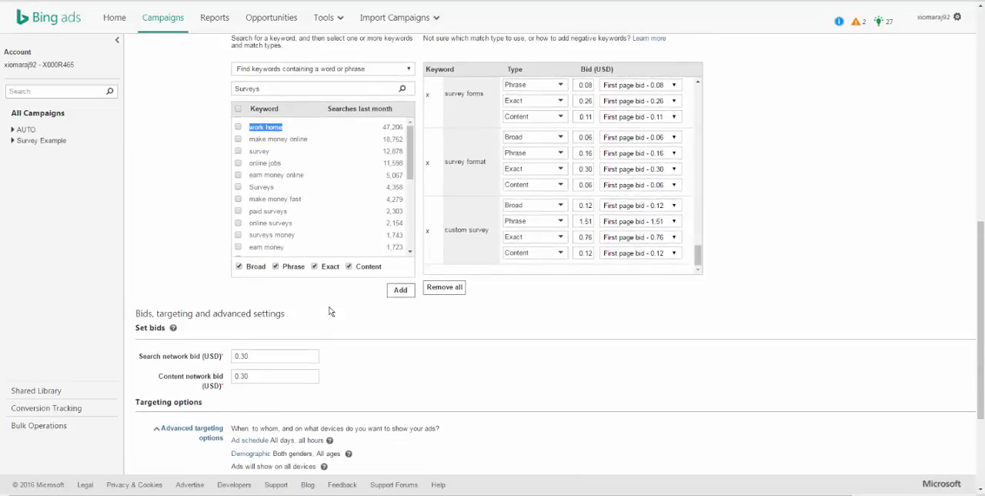
{"action": "scroll", "coordinate": [329, 310], "scroll_direction": "down", "scroll_amount": 3}
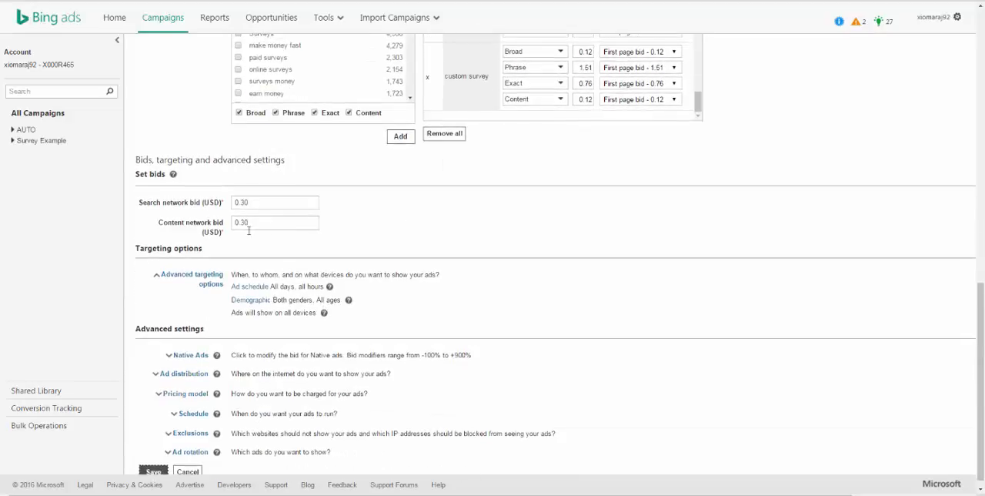
{"action": "scroll", "coordinate": [229, 251], "scroll_direction": "down", "scroll_amount": 1}
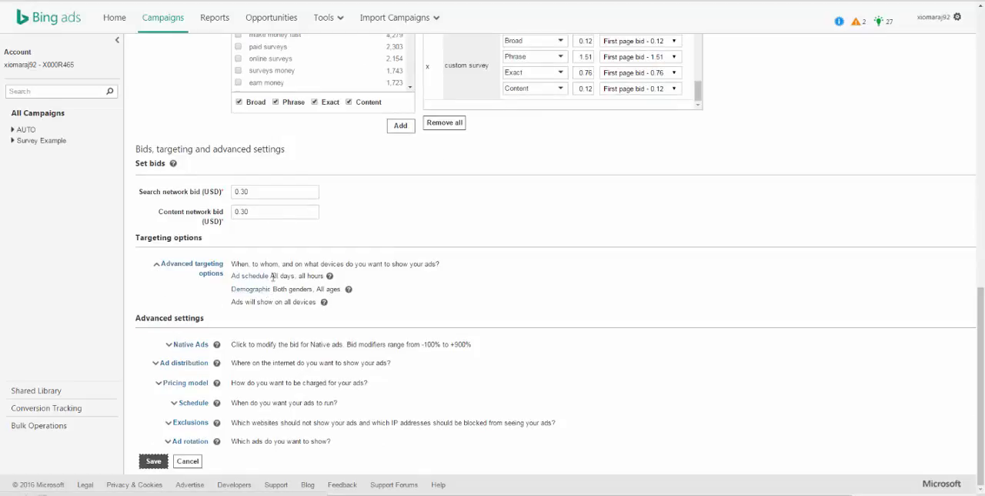
{"action": "left_click", "coordinate": [168, 365]}
{"action": "scroll", "coordinate": [177, 363], "scroll_direction": "down", "scroll_amount": 2}
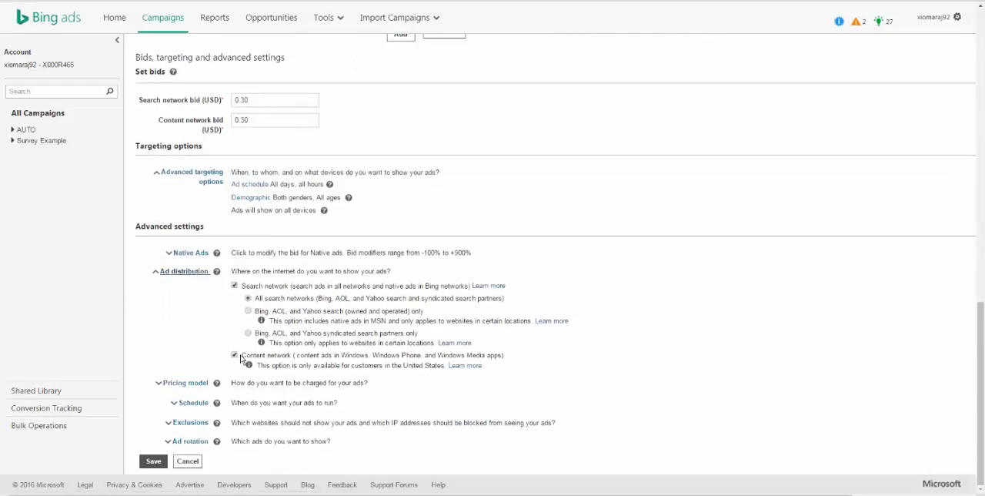
{"action": "left_click", "coordinate": [235, 355]}
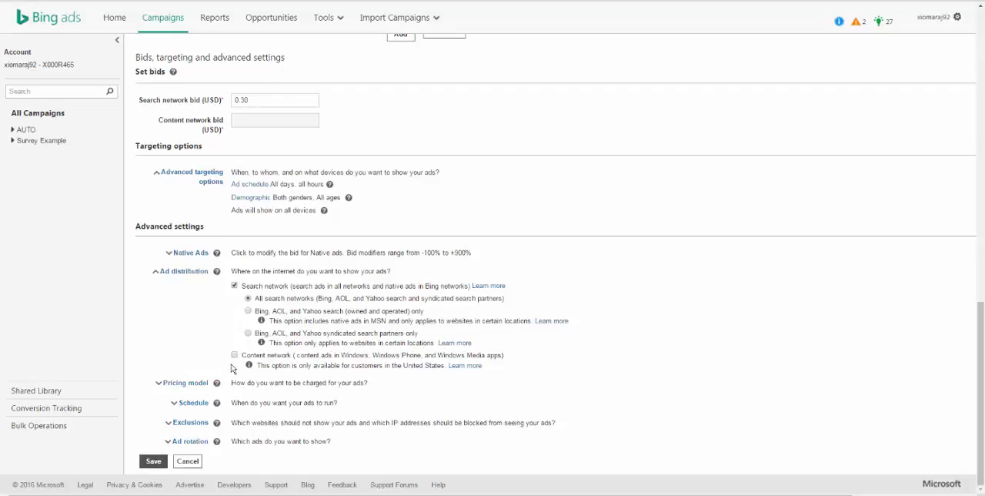
Step: Save the bid and distribution settings and open the Survey Example campaign
{"action": "left_click", "coordinate": [156, 460]}
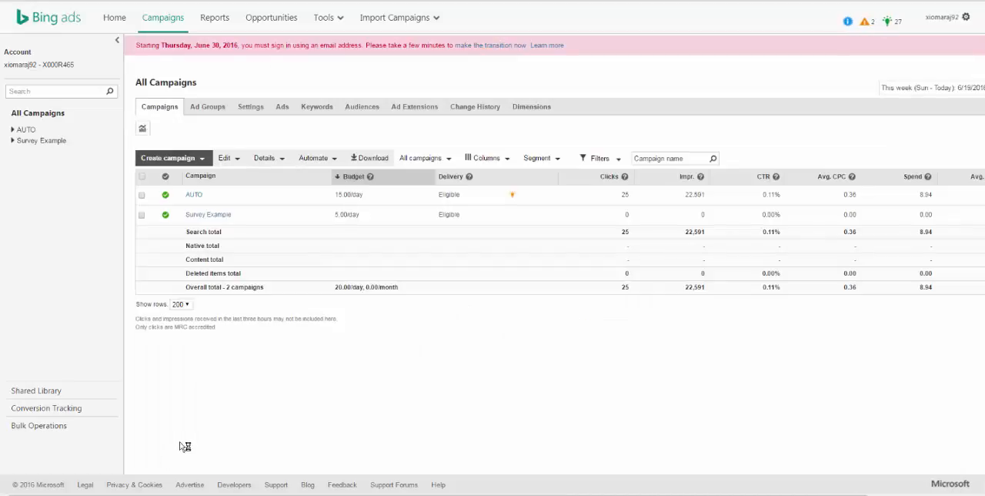
{"action": "left_click", "coordinate": [214, 214]}
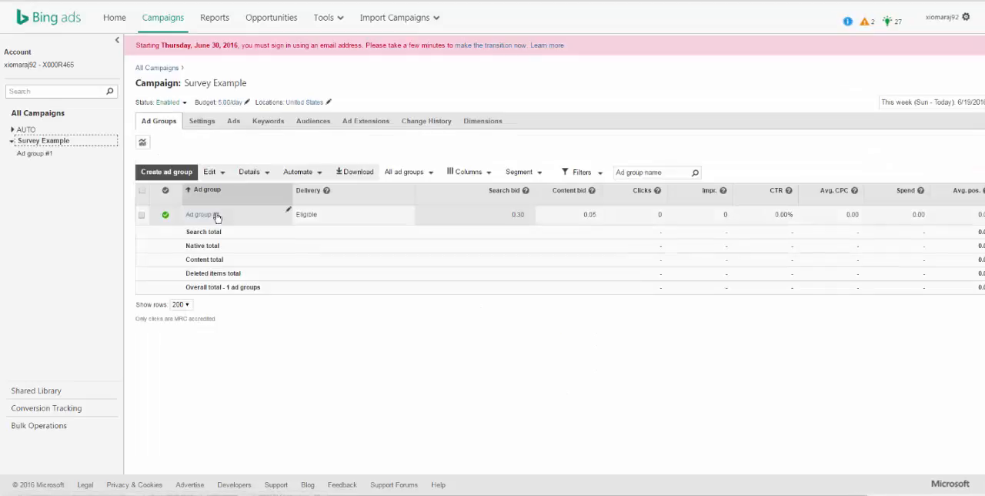
Step: Set the current bids of all keywords in the Survey Example campaign to 0.3 USD and save
{"action": "left_click", "coordinate": [280, 124]}
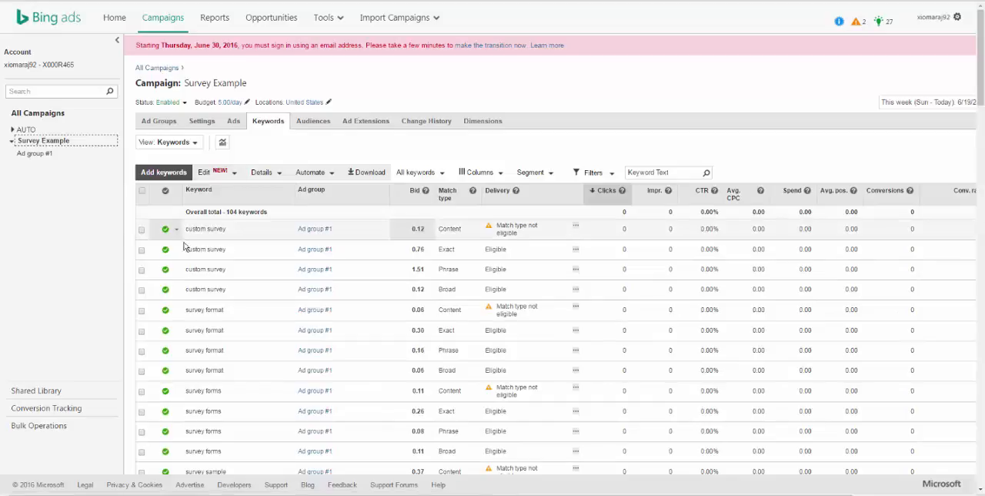
{"action": "left_click", "coordinate": [142, 192]}
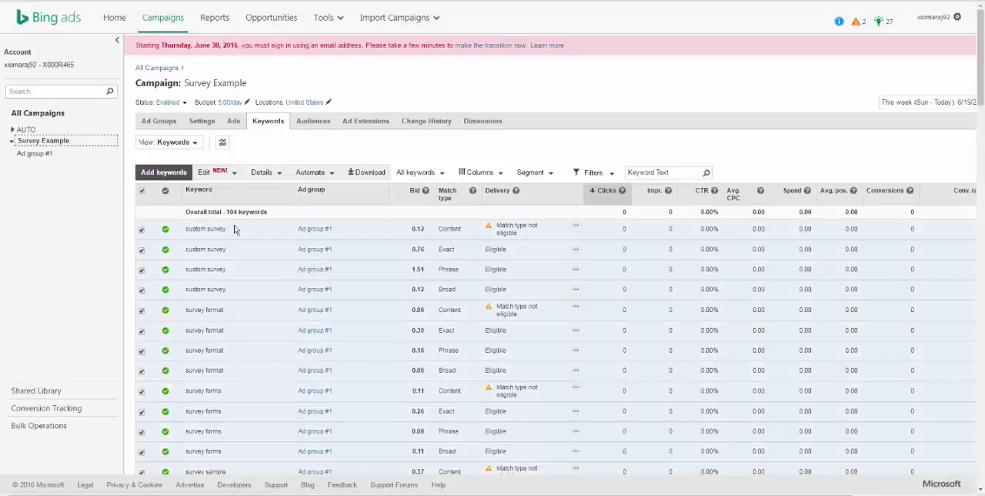
{"action": "left_click", "coordinate": [233, 173]}
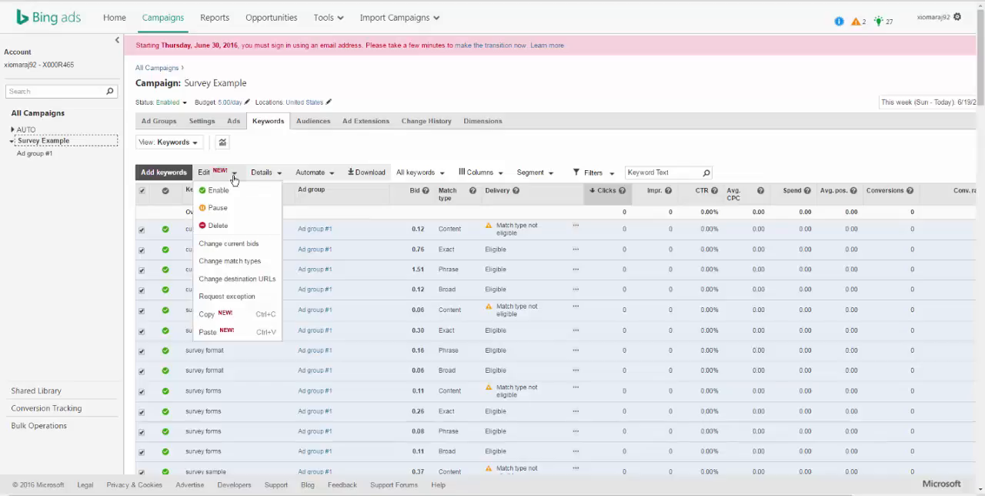
{"action": "left_click", "coordinate": [253, 245]}
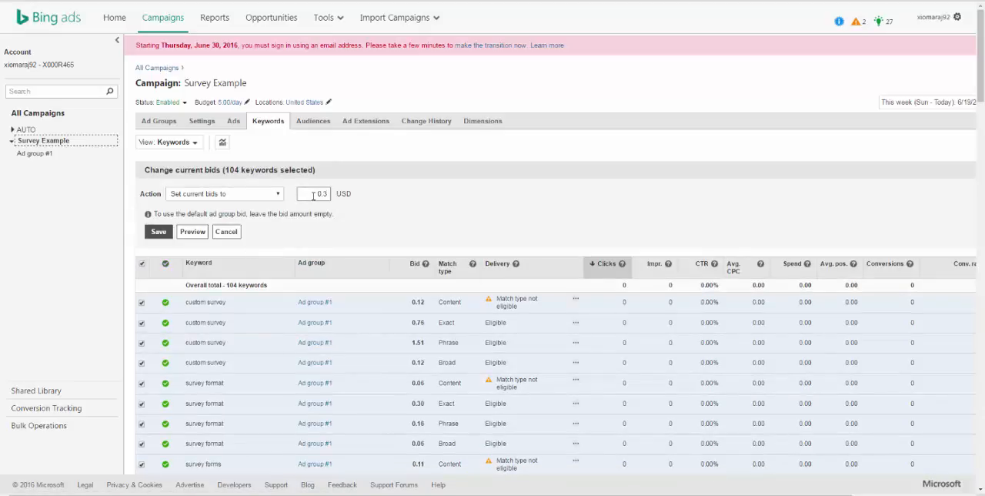
{"action": "left_click", "coordinate": [160, 232]}
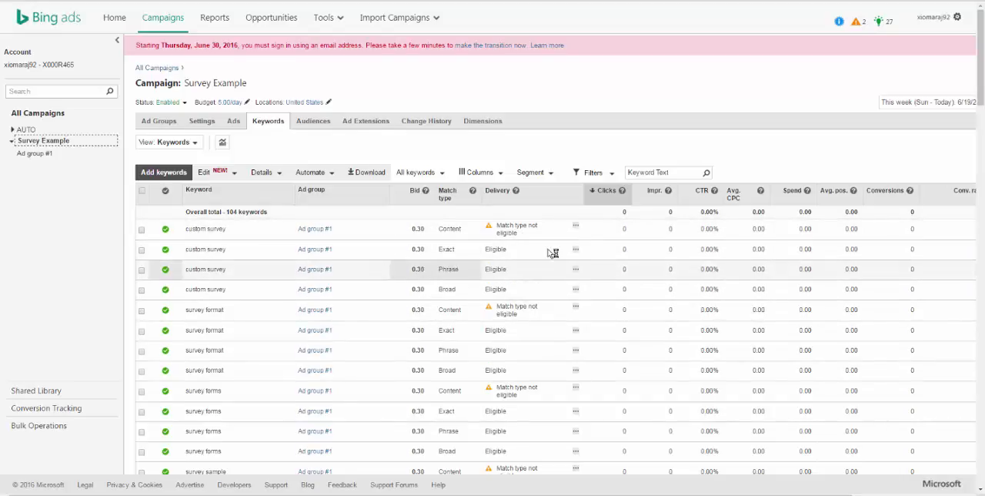
{"action": "scroll", "coordinate": [413, 348], "scroll_direction": "down", "scroll_amount": 1}
{"action": "scroll", "coordinate": [411, 346], "scroll_direction": "up", "scroll_amount": 1}
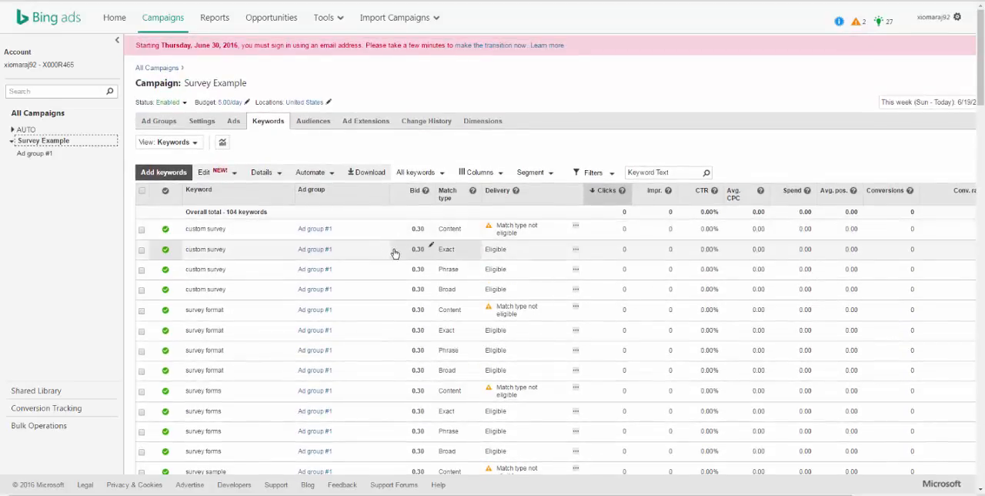
Step: Get new keyword suggestions in Keyword Planner for the product or service "Online Surveys"
{"action": "left_click", "coordinate": [332, 27]}
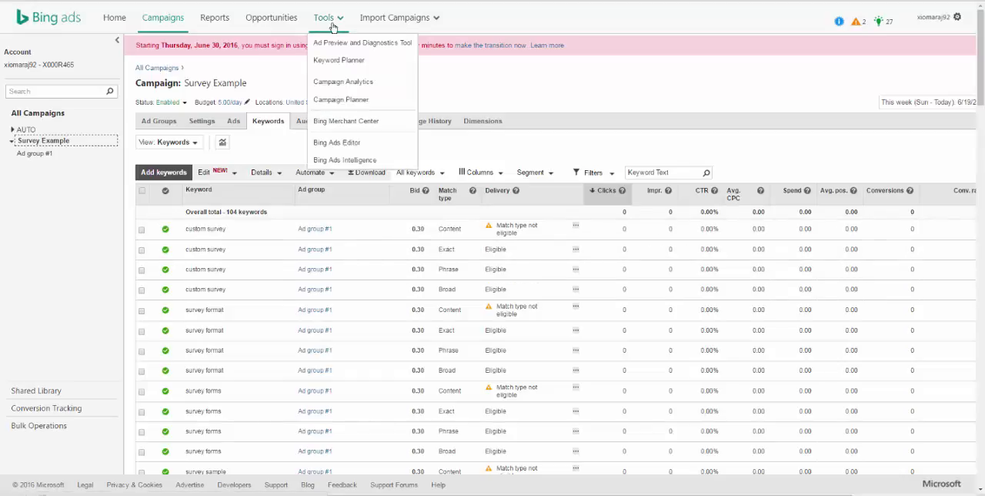
{"action": "left_click", "coordinate": [358, 66]}
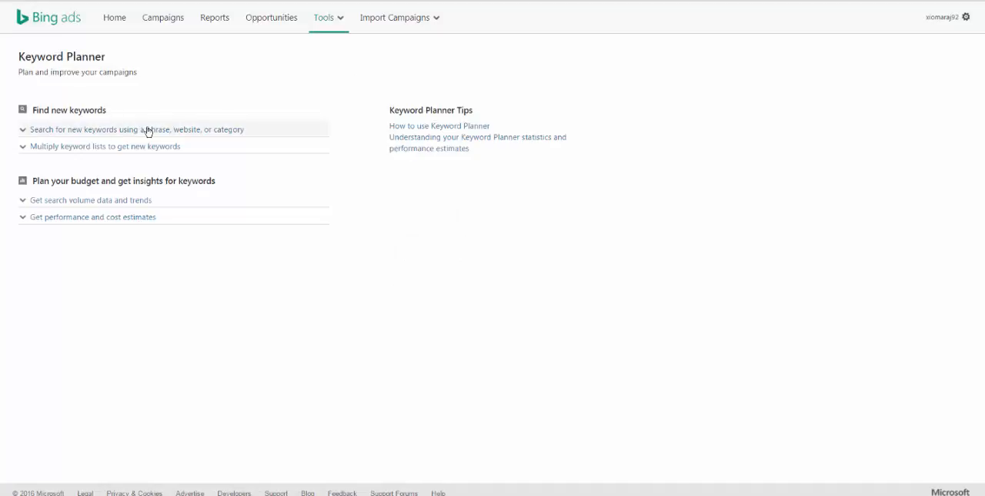
{"action": "left_click", "coordinate": [198, 132]}
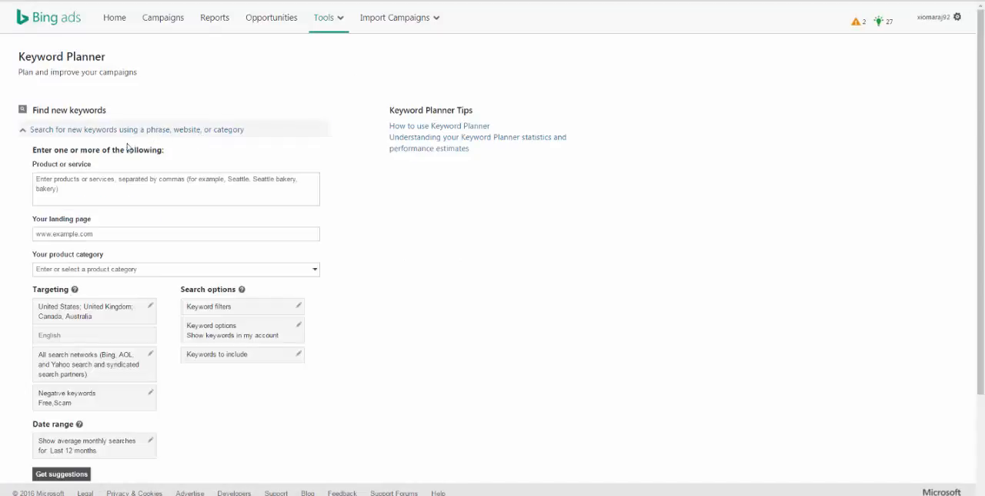
{"action": "left_click", "coordinate": [95, 176]}
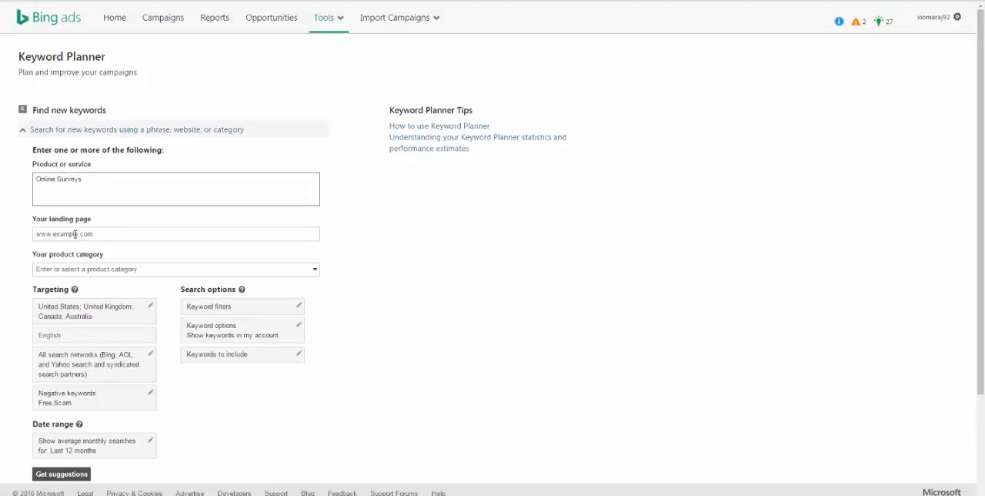
{"action": "scroll", "coordinate": [77, 362], "scroll_direction": "down", "scroll_amount": 2}
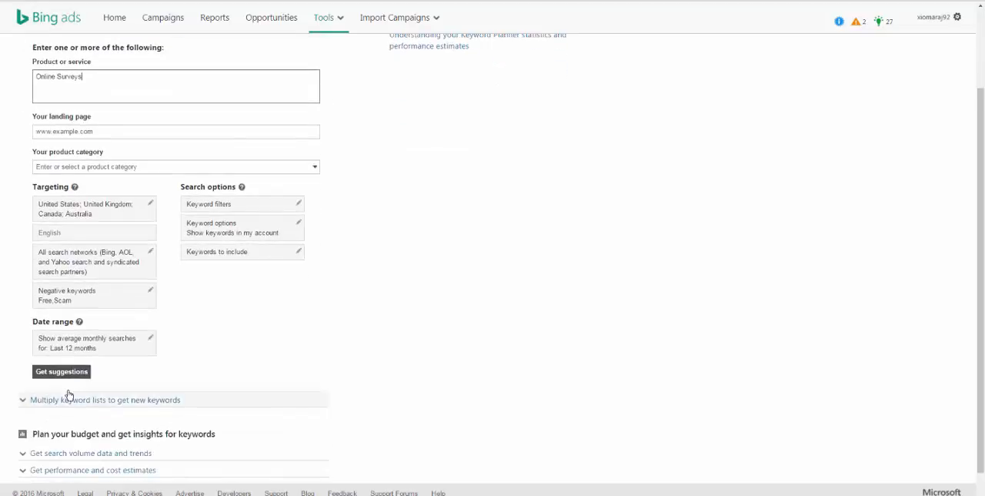
{"action": "left_click", "coordinate": [68, 371]}
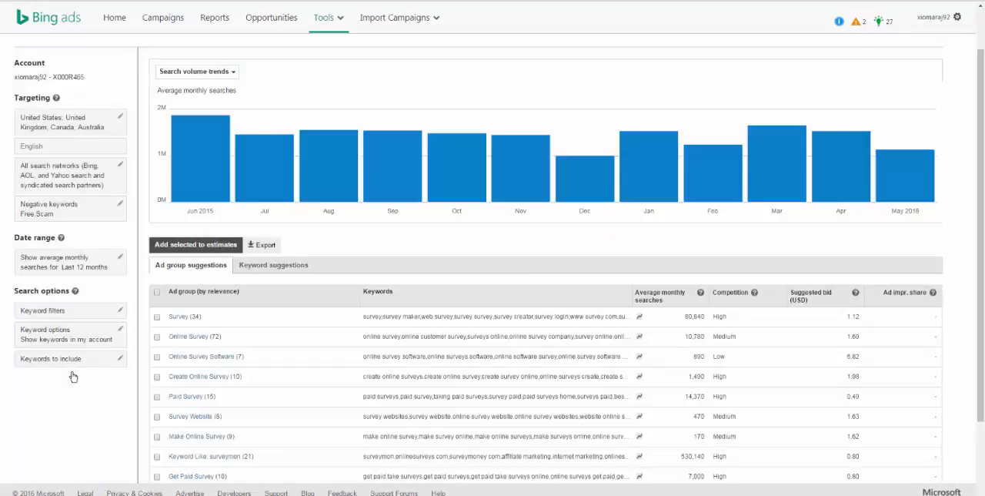
Step: Select all ad group suggestions for Online Surveys and export them
{"action": "scroll", "coordinate": [400, 318], "scroll_direction": "down", "scroll_amount": 2}
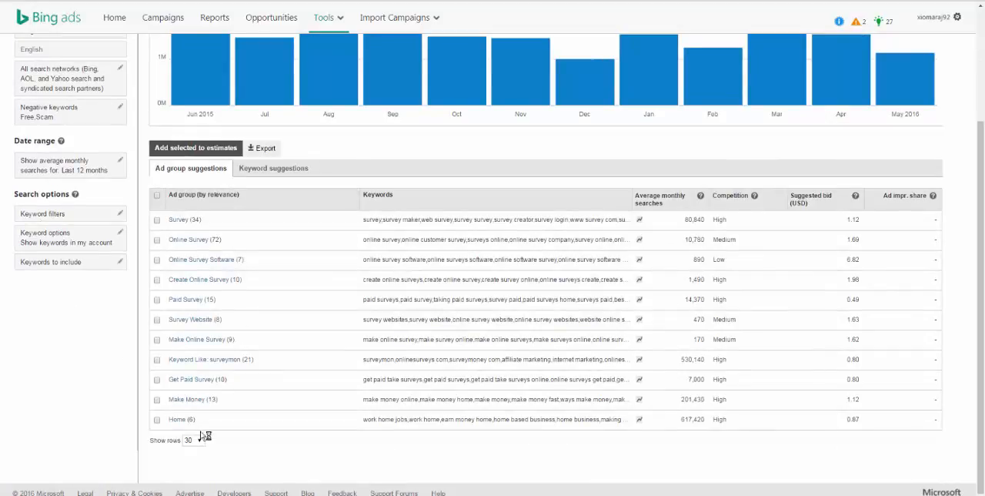
{"action": "left_click", "coordinate": [158, 196]}
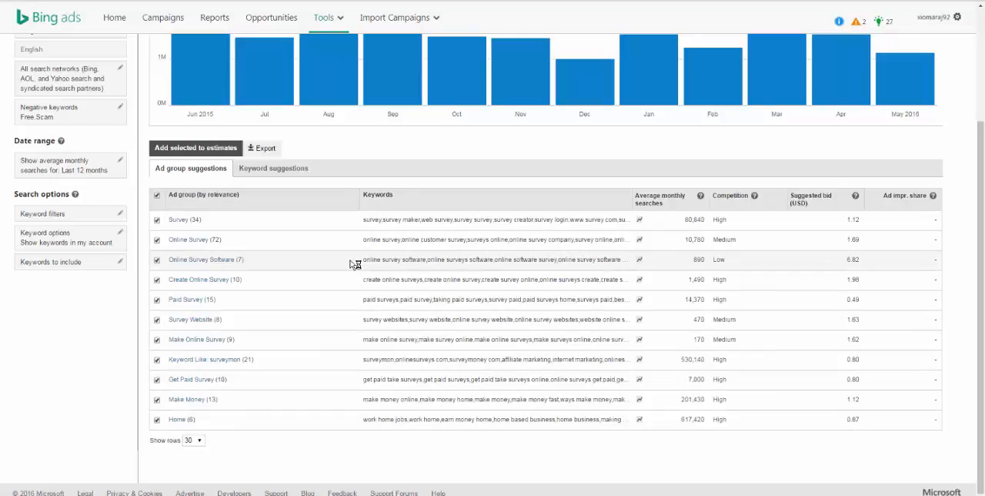
{"action": "scroll", "coordinate": [346, 261], "scroll_direction": "up", "scroll_amount": 1}
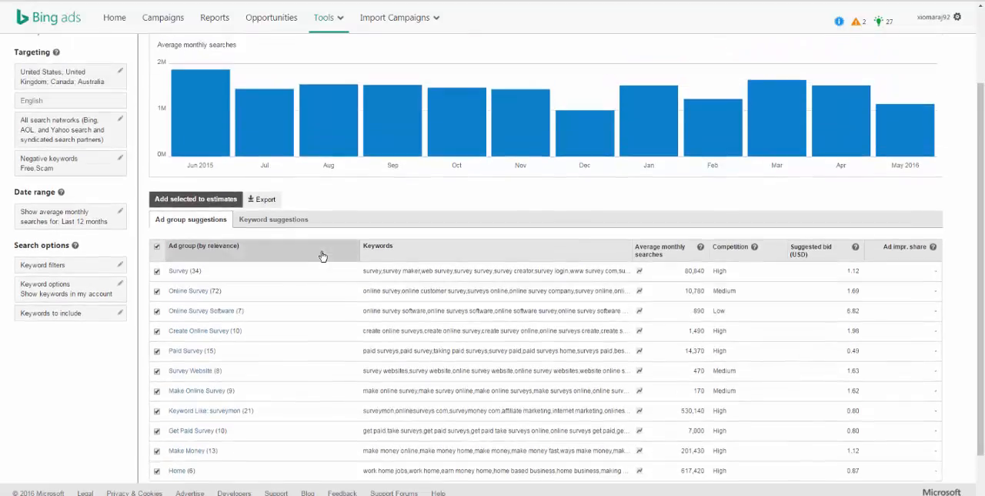
{"action": "left_click", "coordinate": [292, 223]}
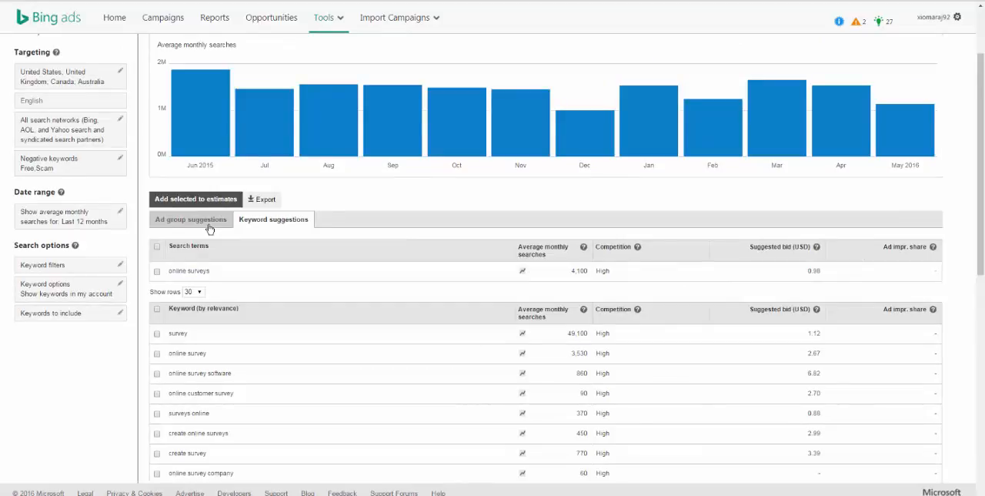
{"action": "left_click", "coordinate": [210, 226]}
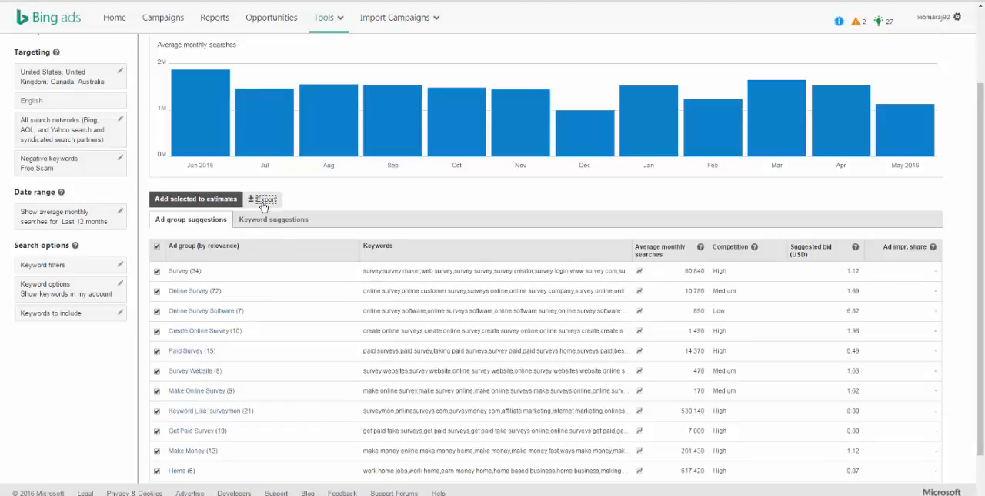
{"action": "left_click", "coordinate": [262, 200]}
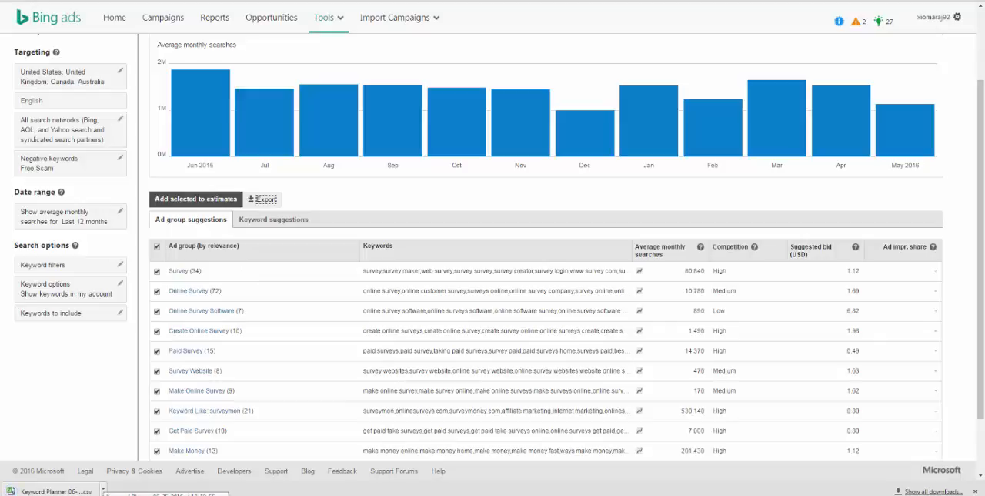
Step: Open the exported Keyword Planner CSV from the Downloads folder with OpenOffice.org Calc and minimize the folder window
{"action": "left_click", "coordinate": [103, 490]}
{"action": "left_click", "coordinate": [127, 458]}
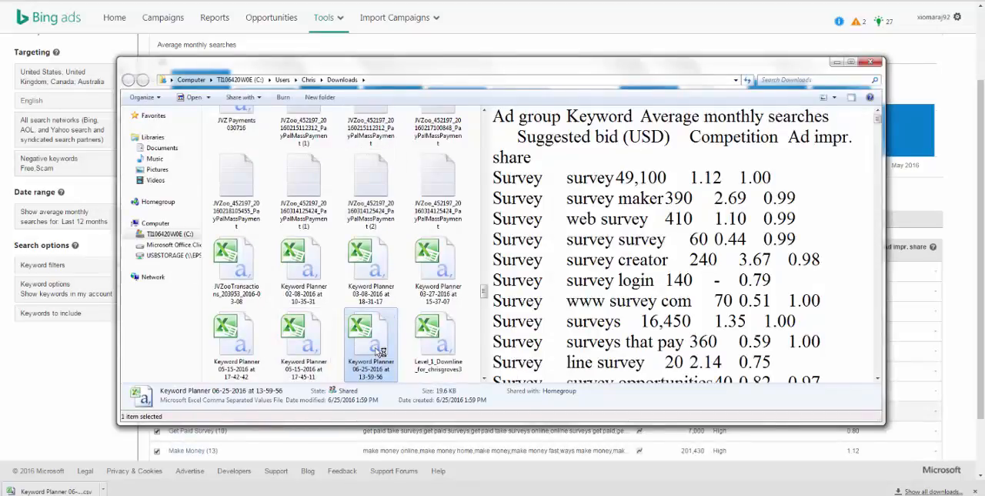
{"action": "right_click", "coordinate": [381, 352]}
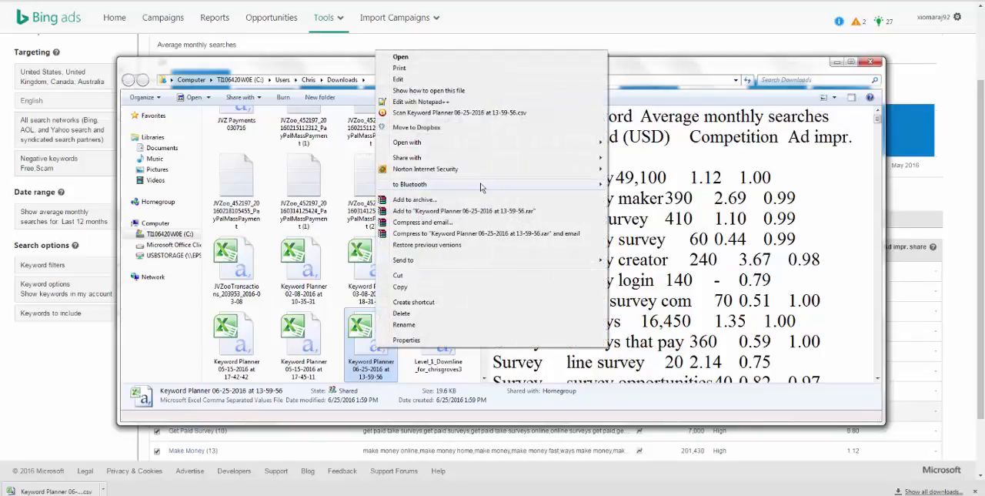
{"action": "mouse_move", "coordinate": [485, 144]}
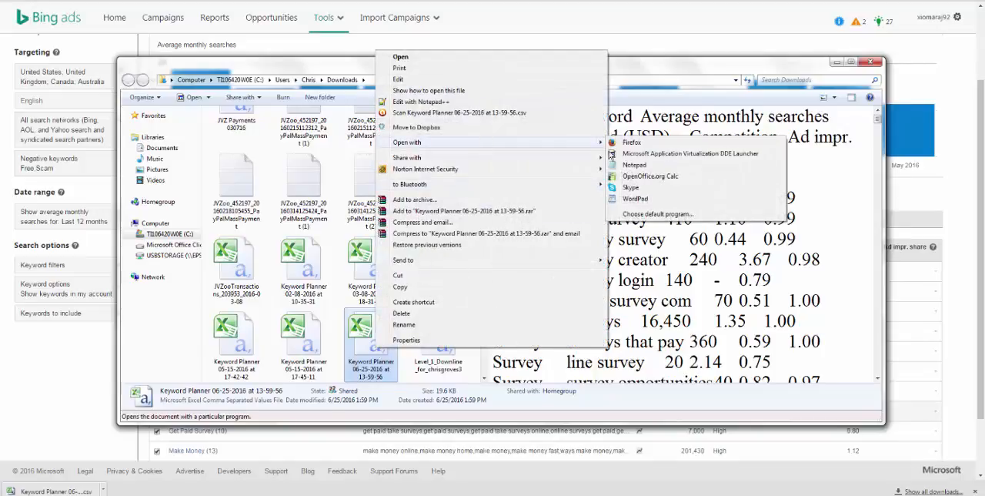
{"action": "left_click", "coordinate": [653, 178]}
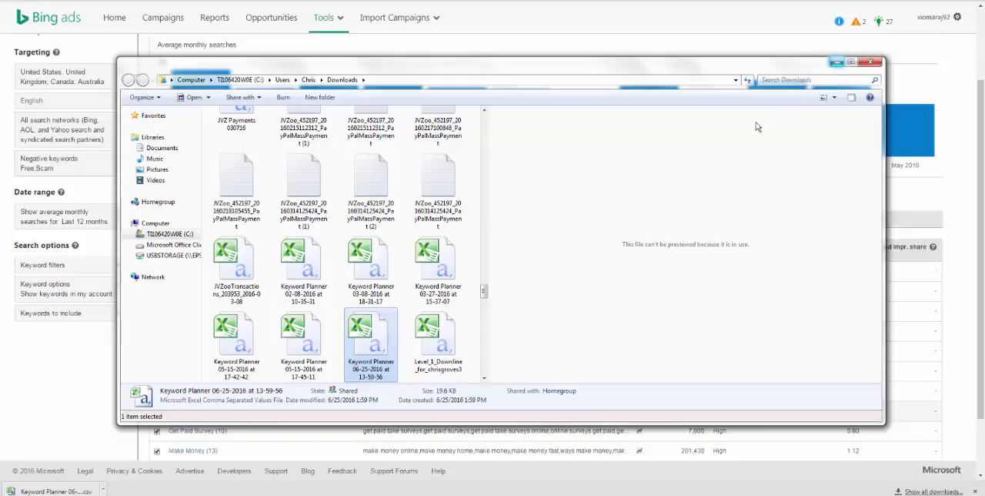
{"action": "left_click", "coordinate": [838, 62]}
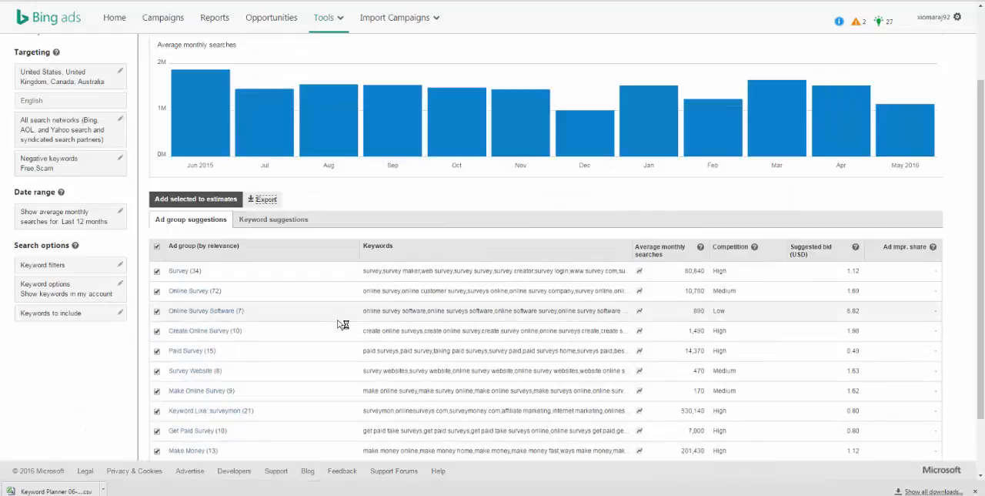
Step: Open Campaign Planner and search its verticals and keywords for "survey"
{"action": "scroll", "coordinate": [341, 324], "scroll_direction": "up", "scroll_amount": 3}
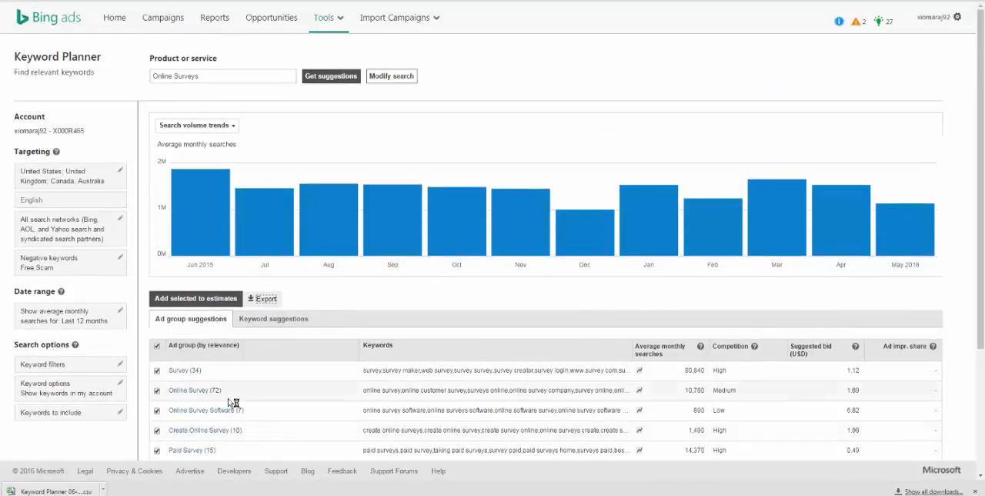
{"action": "scroll", "coordinate": [231, 403], "scroll_direction": "down", "scroll_amount": 3}
{"action": "scroll", "coordinate": [214, 432], "scroll_direction": "up", "scroll_amount": 3}
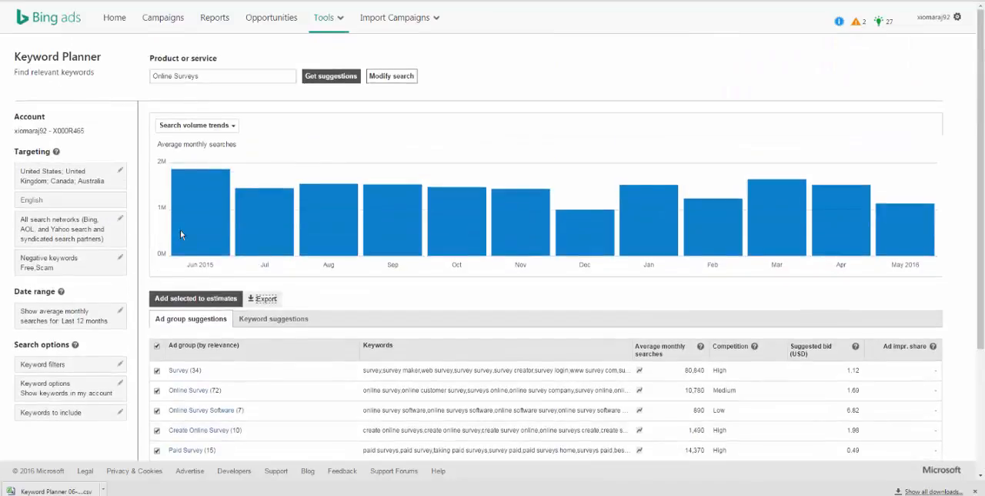
{"action": "left_click", "coordinate": [341, 25]}
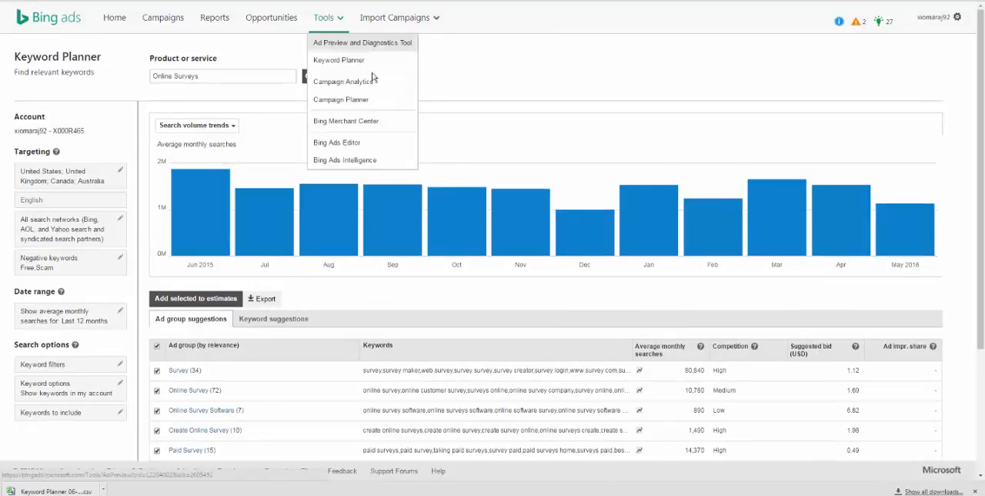
{"action": "left_click", "coordinate": [376, 103]}
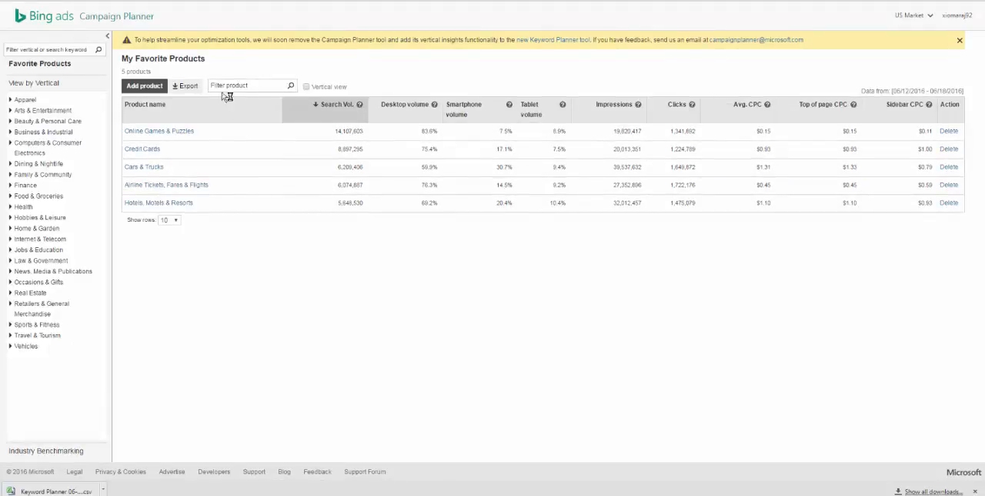
{"action": "left_click", "coordinate": [66, 50]}
{"action": "type", "text": "survey"}
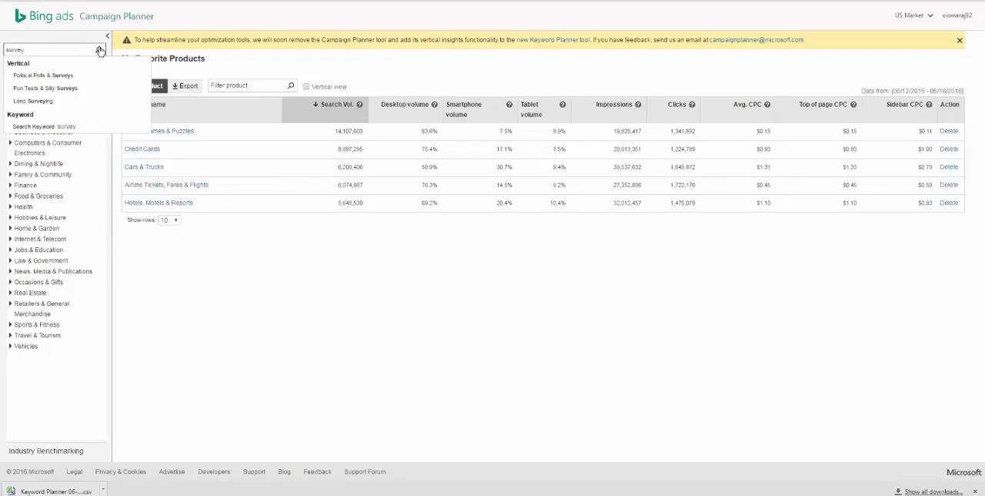
{"action": "left_click", "coordinate": [98, 51]}
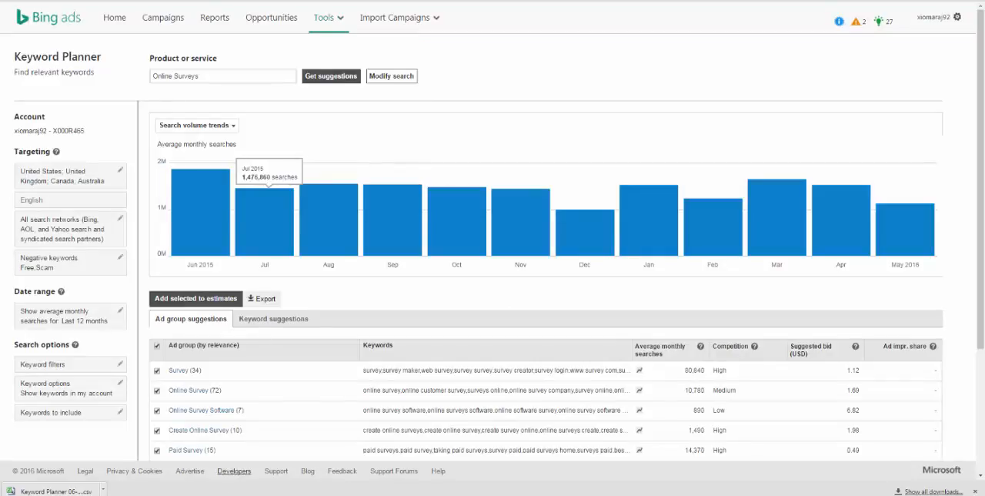
Step: Open the downloaded Keyword Planner CSV and examine the keyword suggestions' monthly searches, competition and suggested bids
{"action": "left_click", "coordinate": [97, 490]}
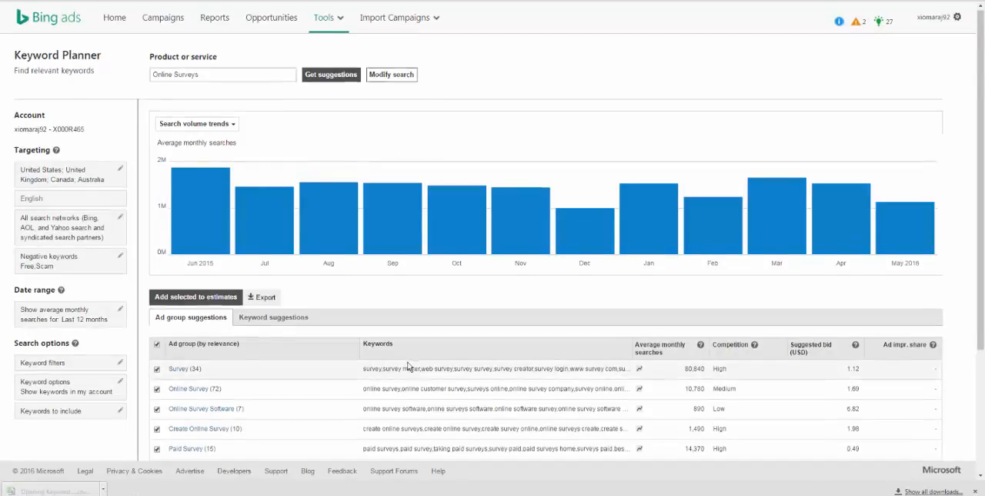
{"action": "scroll", "coordinate": [408, 365], "scroll_direction": "down", "scroll_amount": 2}
{"action": "scroll", "coordinate": [408, 365], "scroll_direction": "up", "scroll_amount": 2}
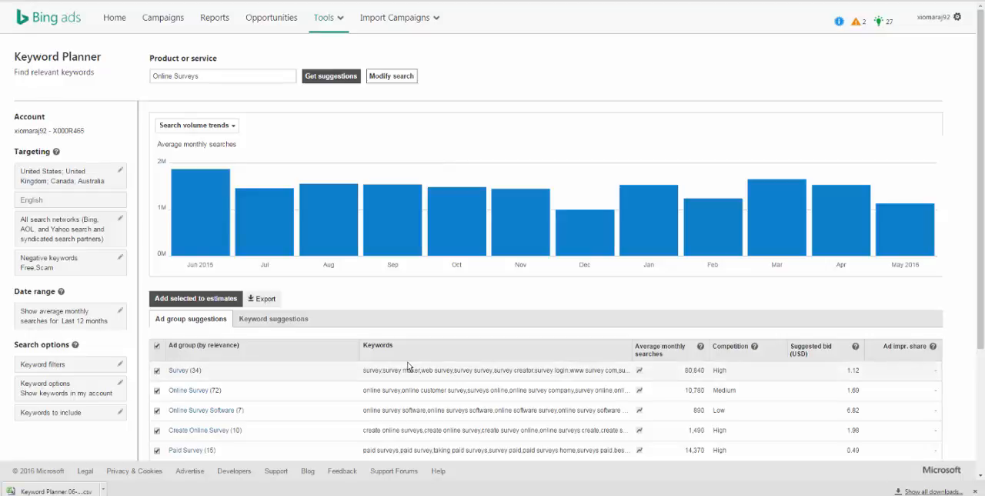
{"action": "scroll", "coordinate": [408, 365], "scroll_direction": "down", "scroll_amount": 1}
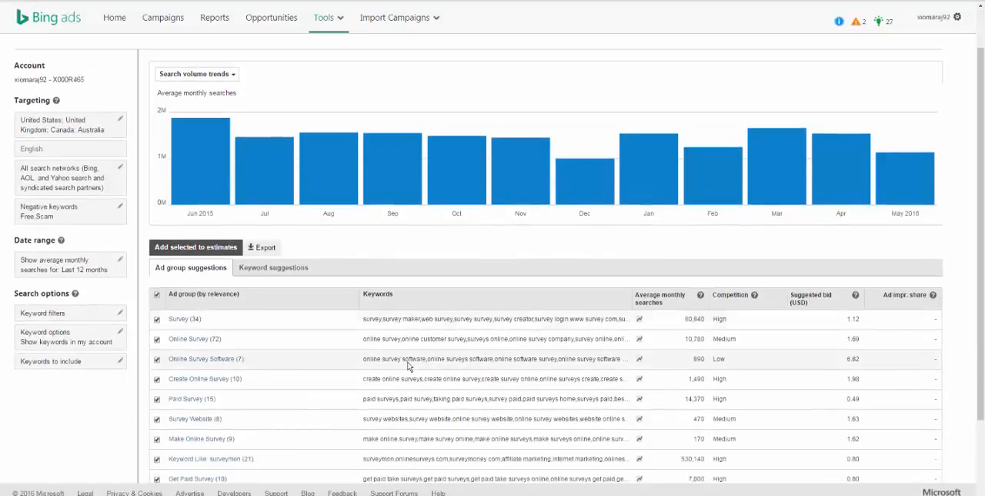
{"action": "left_click", "coordinate": [285, 270]}
{"action": "scroll", "coordinate": [283, 353], "scroll_direction": "down", "scroll_amount": 1}
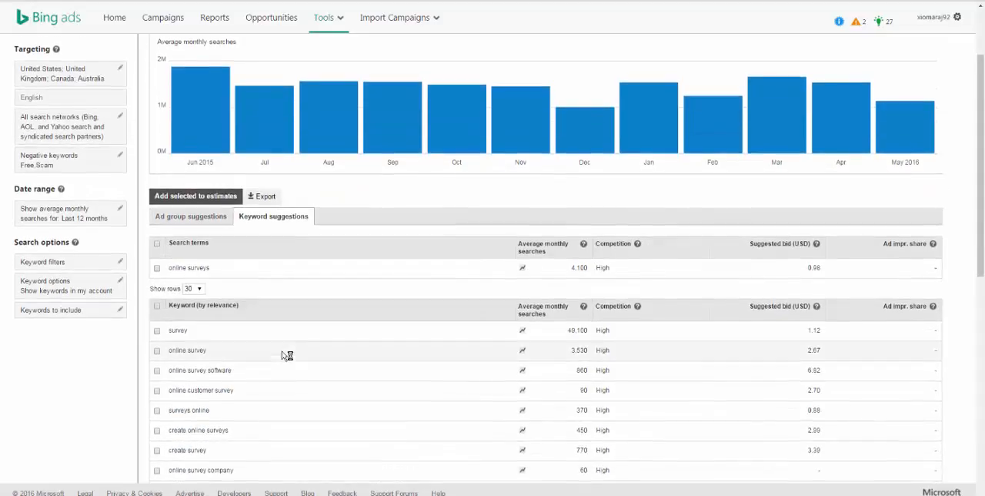
{"action": "scroll", "coordinate": [286, 355], "scroll_direction": "down", "scroll_amount": 2}
{"action": "scroll", "coordinate": [229, 324], "scroll_direction": "down", "scroll_amount": 1}
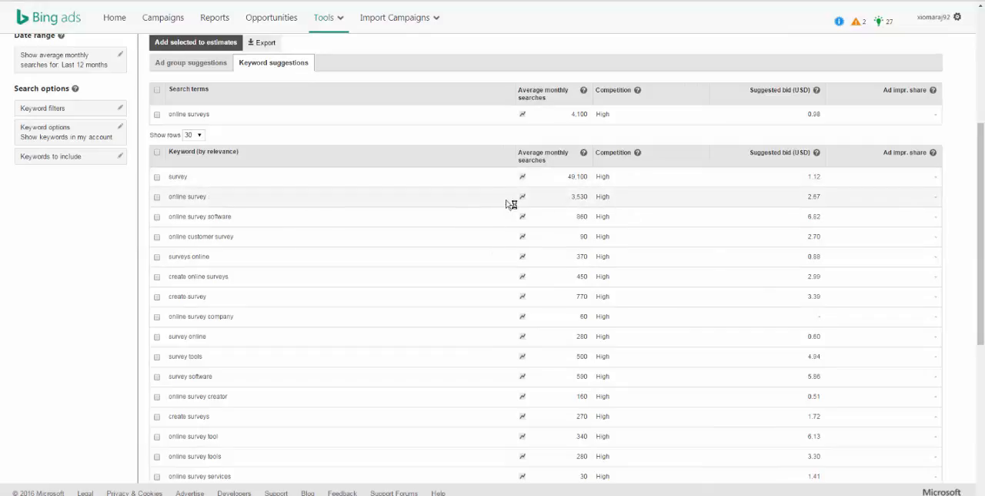
{"action": "scroll", "coordinate": [548, 291], "scroll_direction": "down", "scroll_amount": 6}
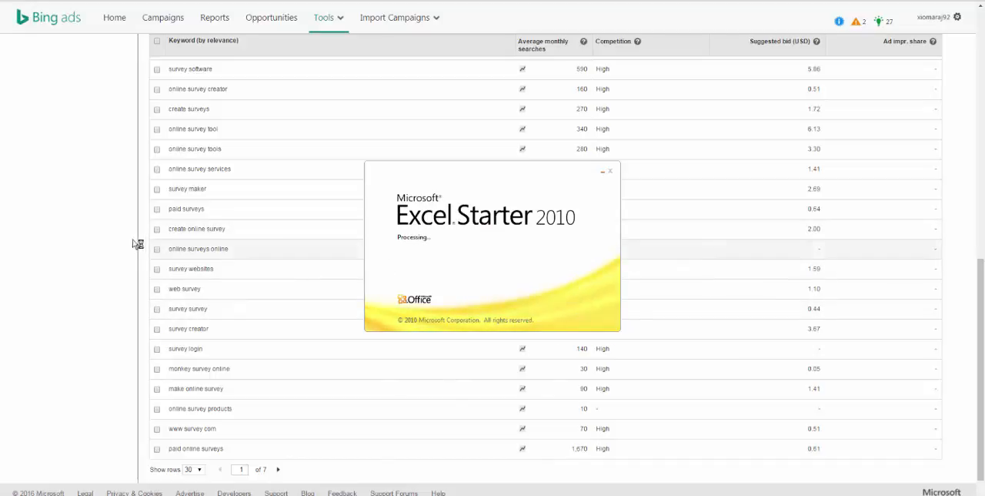
Step: Open the locked Keyword Planner CSV as read-only in Excel Starter and widen the Keyword column to show full keywords
{"action": "scroll", "coordinate": [60, 239], "scroll_direction": "up", "scroll_amount": 3}
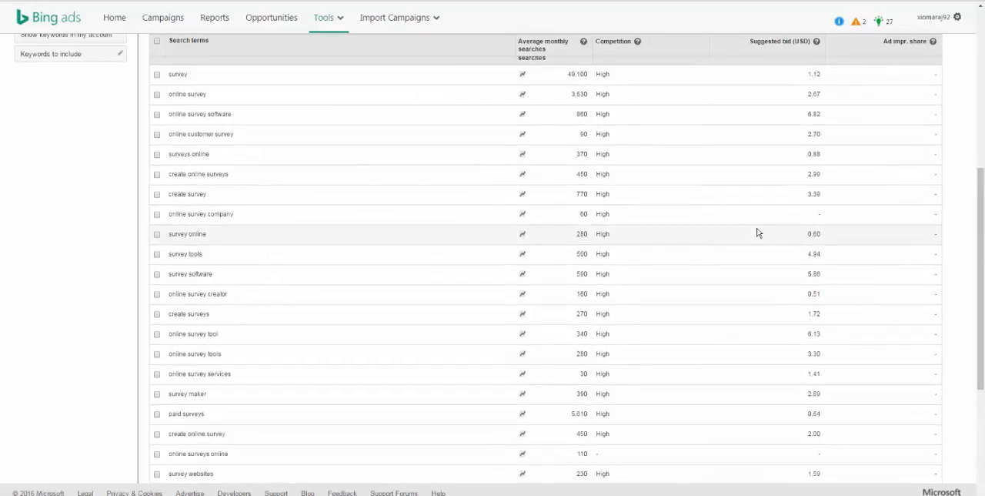
{"action": "scroll", "coordinate": [297, 276], "scroll_direction": "up", "scroll_amount": 3}
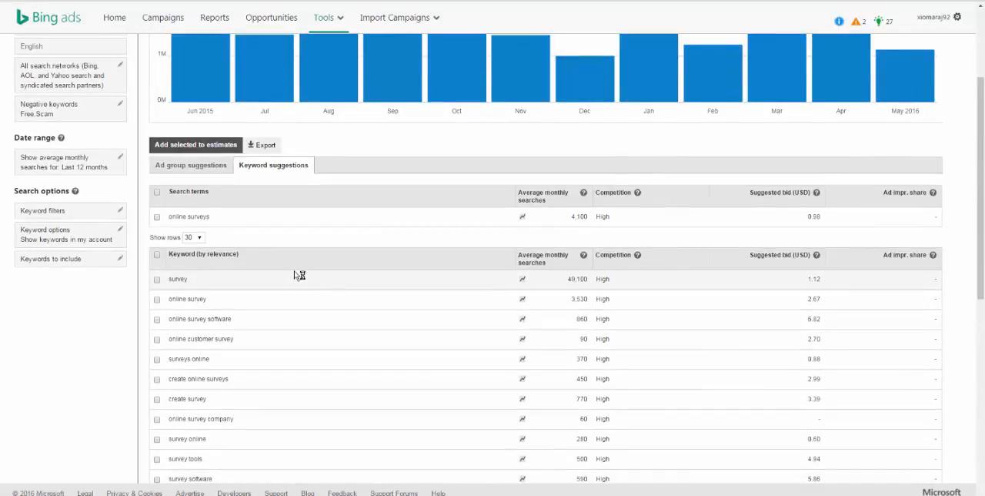
{"action": "scroll", "coordinate": [300, 275], "scroll_direction": "up", "scroll_amount": 2}
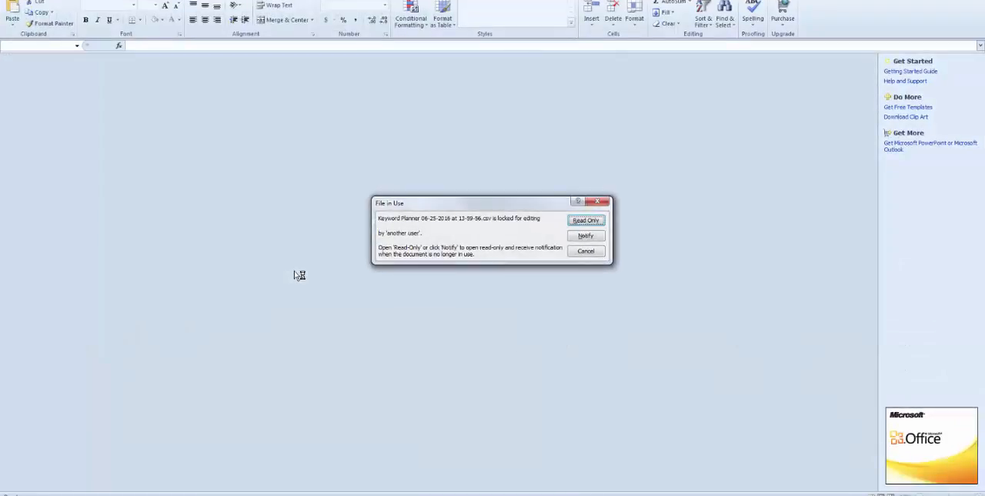
{"action": "left_click", "coordinate": [595, 221]}
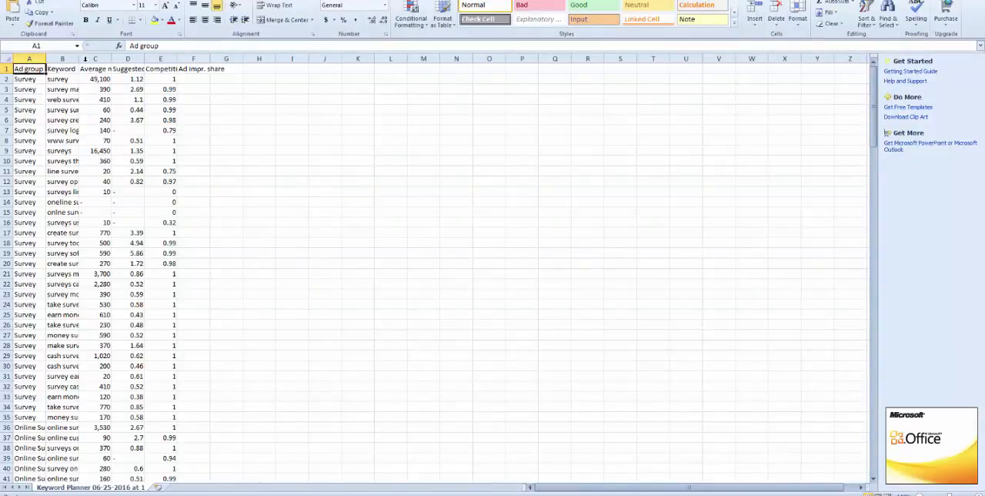
{"action": "left_click_drag", "start_coordinate": [79, 59], "coordinate": [178, 60]}
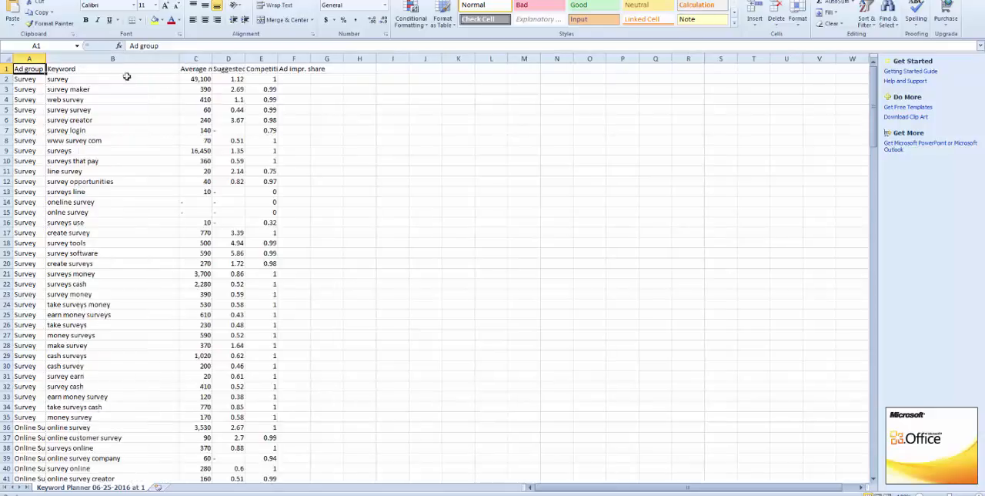
Step: Copy all keywords in the Keyword column, from cell B2 through B206
{"action": "left_click", "coordinate": [107, 78]}
{"action": "scroll", "coordinate": [138, 185], "scroll_direction": "down", "scroll_amount": 4}
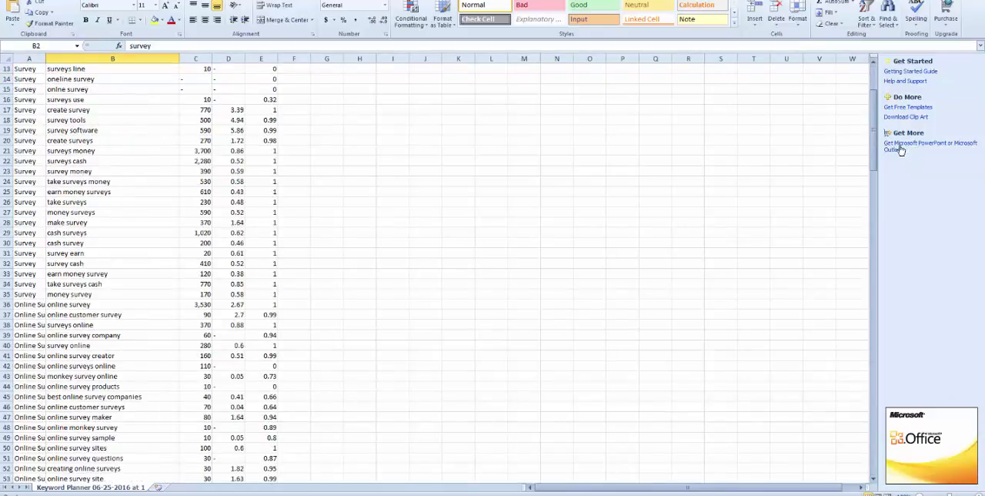
{"action": "left_click_drag", "start_coordinate": [877, 132], "coordinate": [769, 459]}
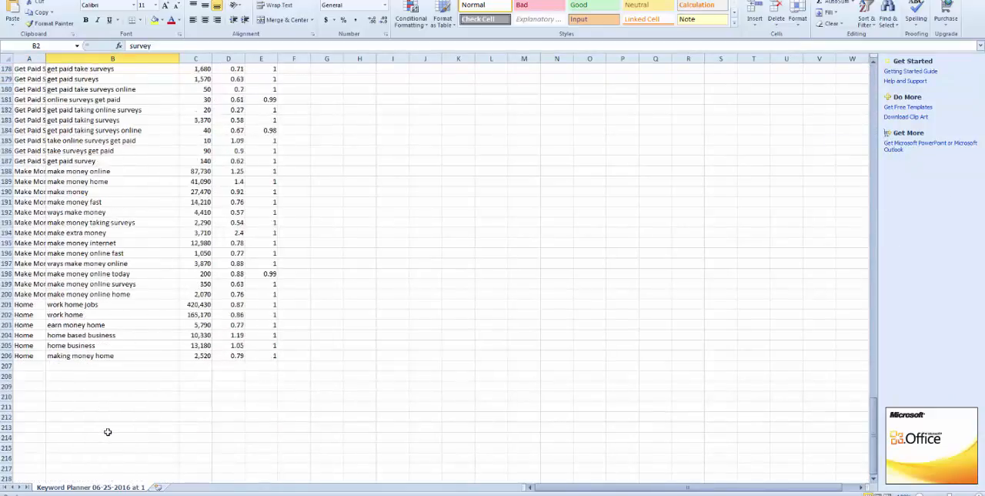
{"action": "left_click", "coordinate": [112, 356], "text": "shift"}
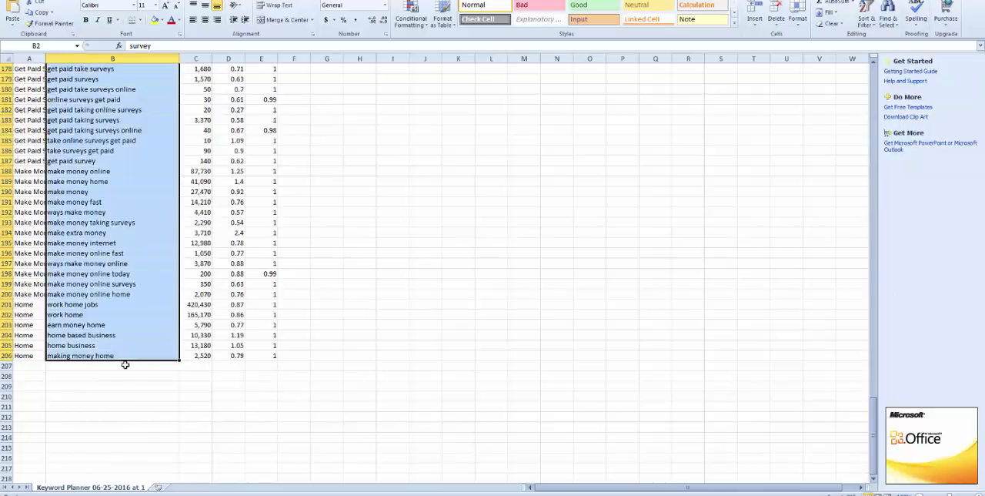
{"action": "key", "text": "ctrl+c"}
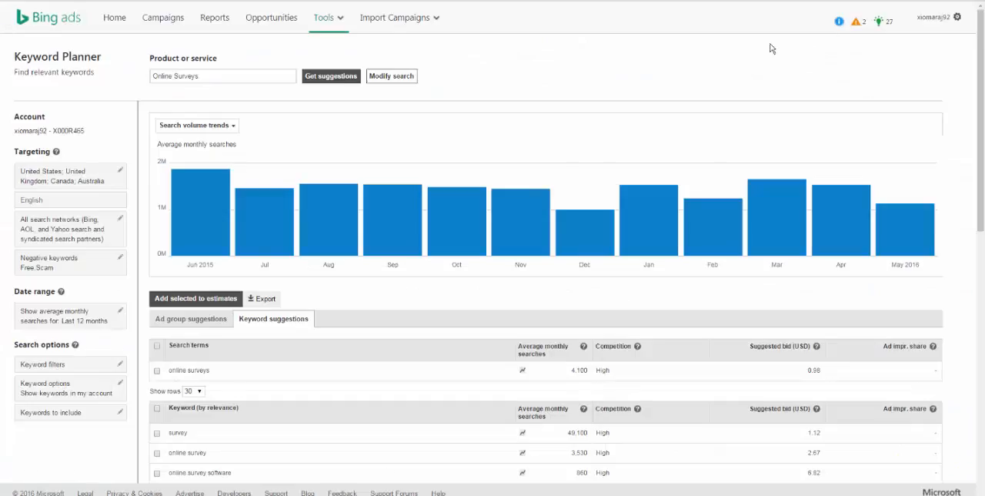
Step: Open the Survey Example campaign in Bing Ads and rename its Ad group #1 as "Original Ad Group"
{"action": "left_click", "coordinate": [158, 17]}
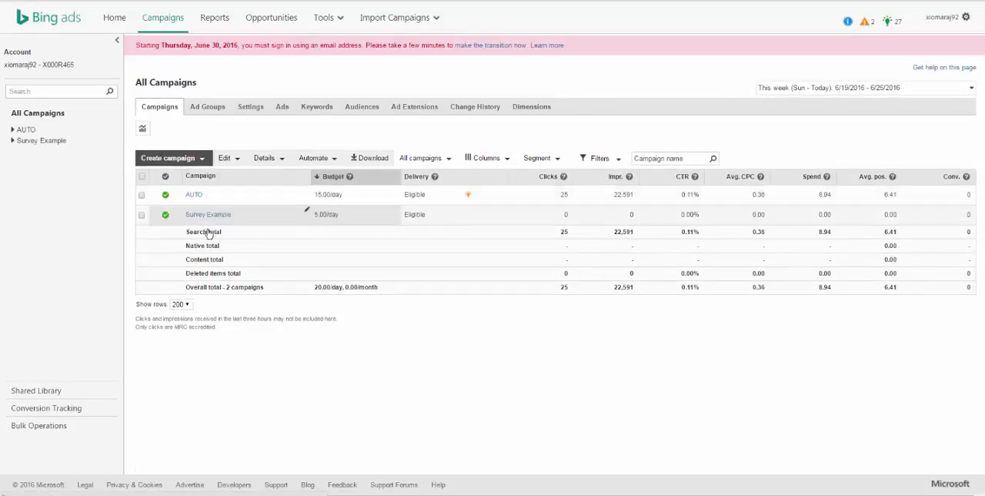
{"action": "left_click", "coordinate": [206, 216]}
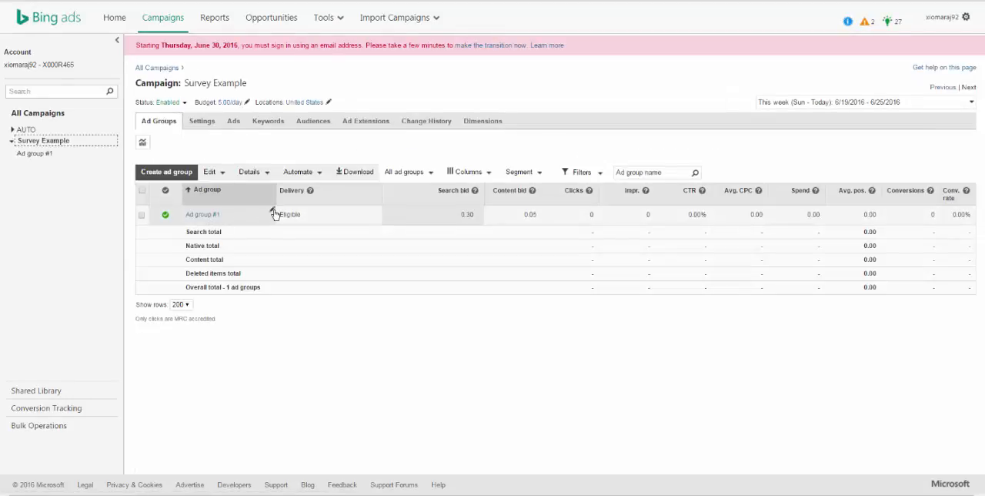
{"action": "left_click", "coordinate": [272, 214]}
{"action": "left_click_drag", "start_coordinate": [224, 189], "coordinate": [161, 185]}
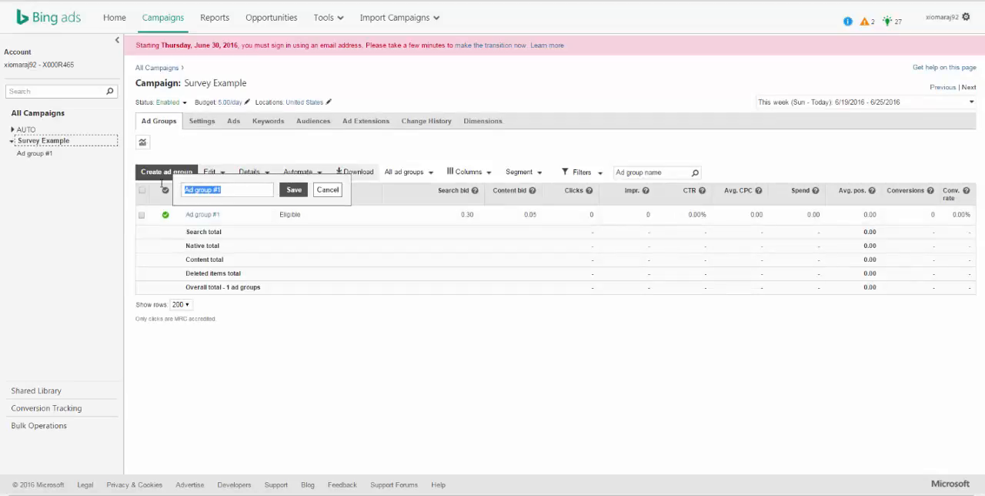
{"action": "type", "text": "Original Ad Group"}
{"action": "left_click", "coordinate": [293, 189]}
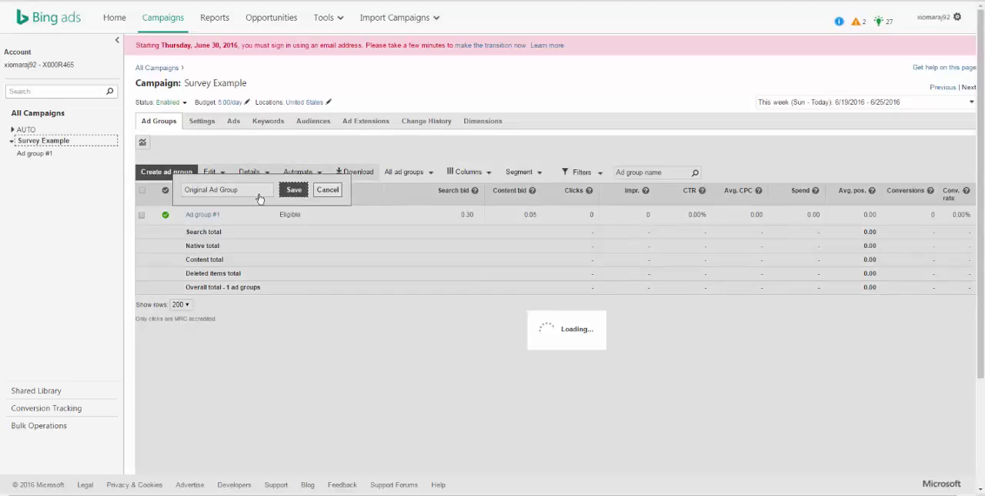
Step: Start a new ad group in the Survey Example campaign and name it "Online Surveys (BKP)"
{"action": "left_click", "coordinate": [177, 171]}
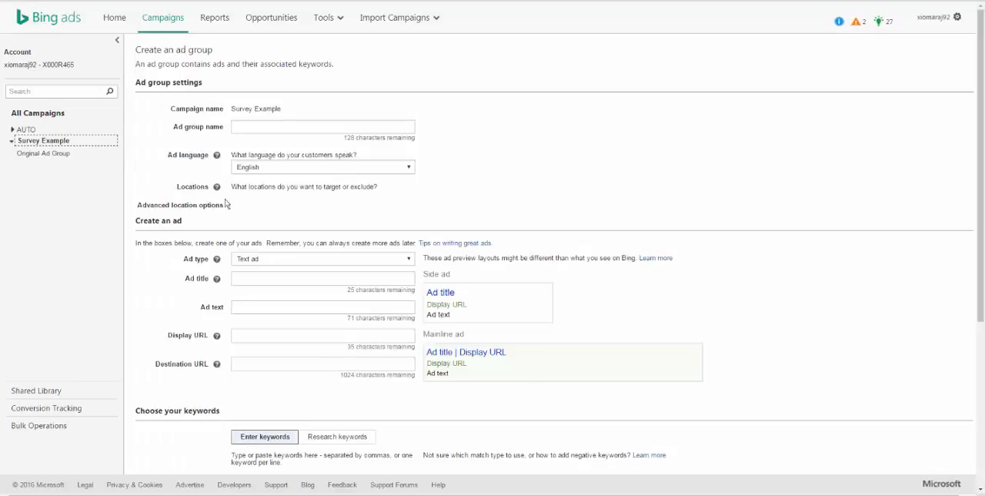
{"action": "left_click", "coordinate": [255, 126]}
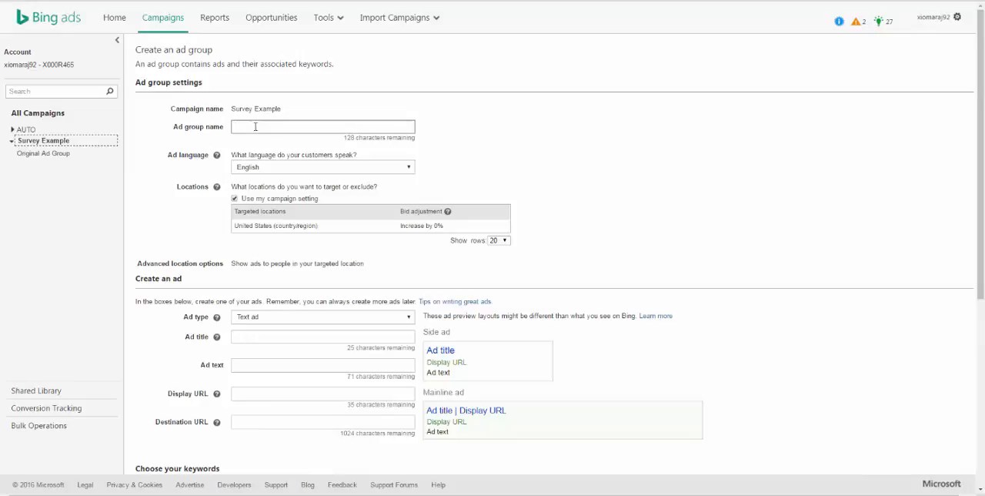
{"action": "type", "text": "Online Surve"}
{"action": "type", "text": "ys (B"}
{"action": "type", "text": "R"}
{"action": "key", "text": "BackSpace"}
{"action": "key", "text": "BackSpace"}
{"action": "type", "text": "BKP)"}
Step: Paste the copied keywords into the new ad group's keyword entry box and add them to its keyword list
{"action": "scroll", "coordinate": [323, 277], "scroll_direction": "down", "scroll_amount": 4}
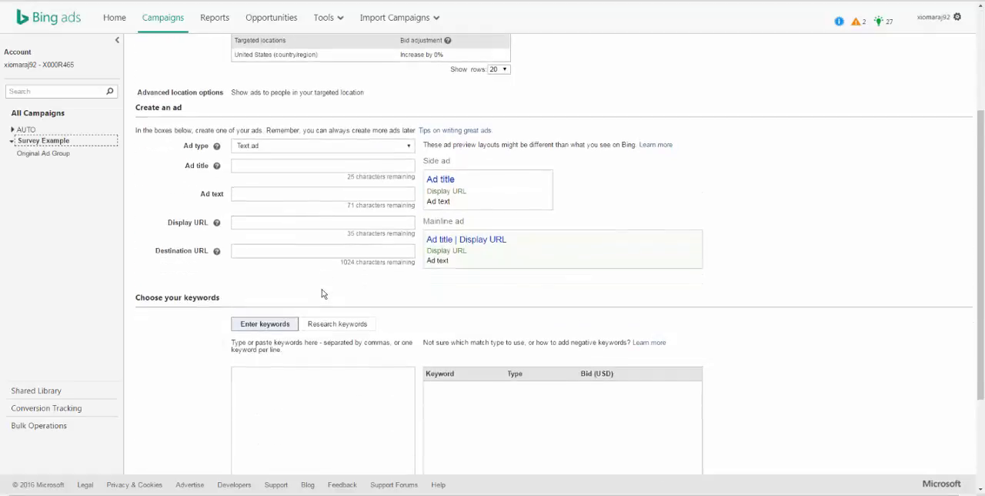
{"action": "left_click", "coordinate": [311, 309]}
{"action": "key", "text": "ctrl+v"}
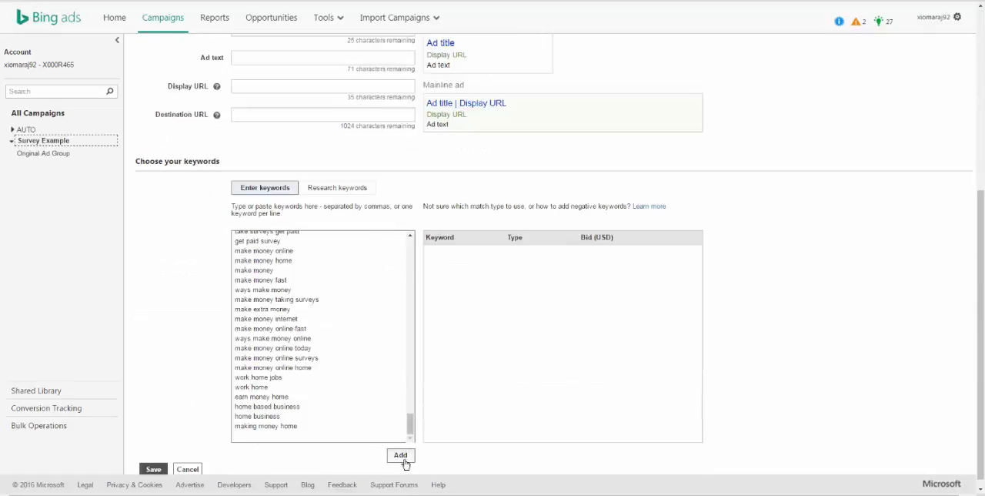
{"action": "left_click", "coordinate": [400, 454]}
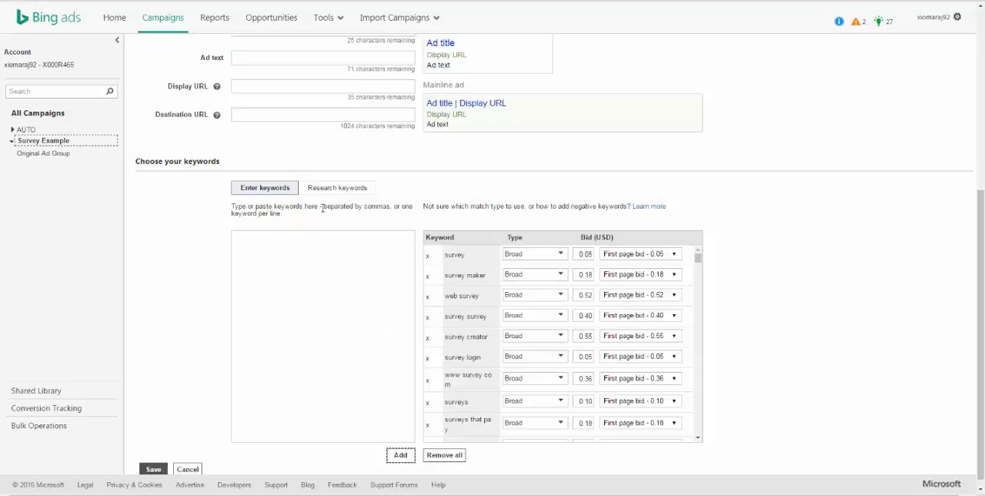
Step: Examine the keyword research options and review the match types and first page bids of the added keywords
{"action": "left_click", "coordinate": [332, 190]}
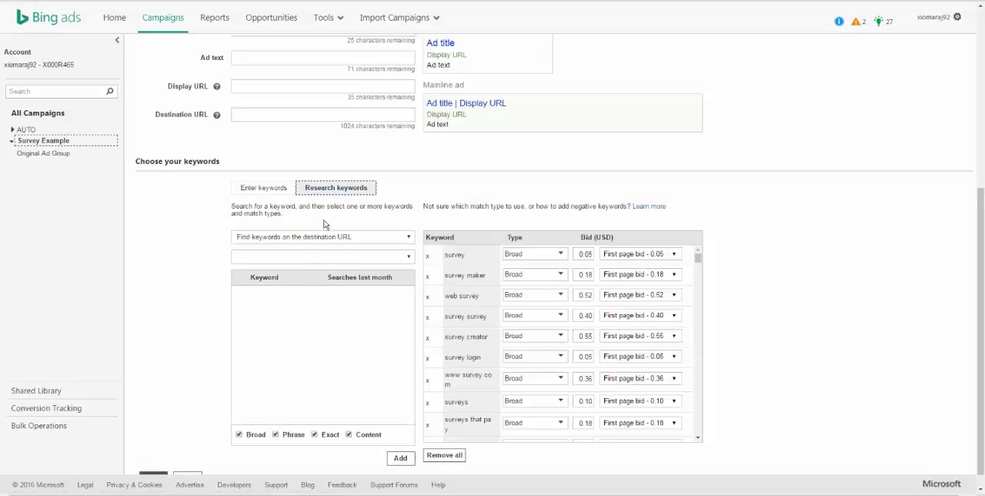
{"action": "left_click", "coordinate": [308, 240]}
{"action": "left_click", "coordinate": [260, 188]}
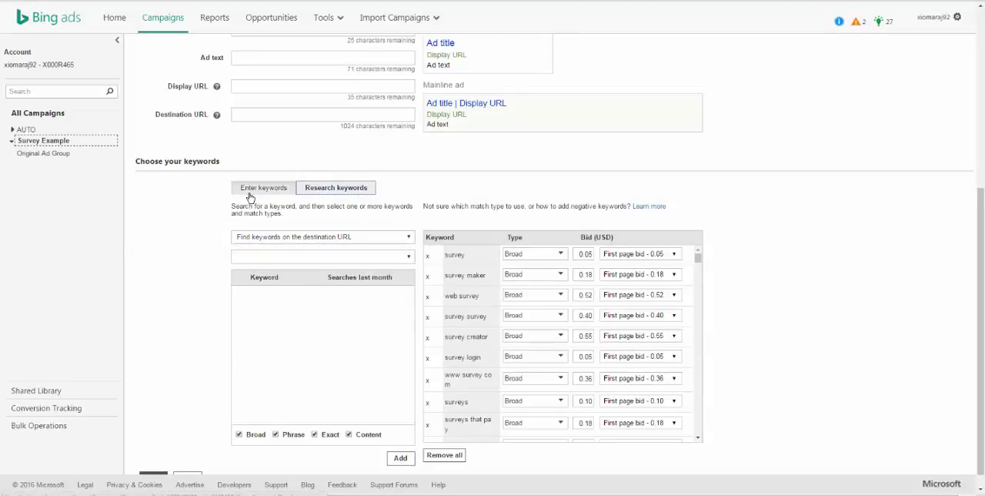
{"action": "scroll", "coordinate": [544, 376], "scroll_direction": "down", "scroll_amount": 1}
{"action": "scroll", "coordinate": [544, 376], "scroll_direction": "down", "scroll_amount": 6}
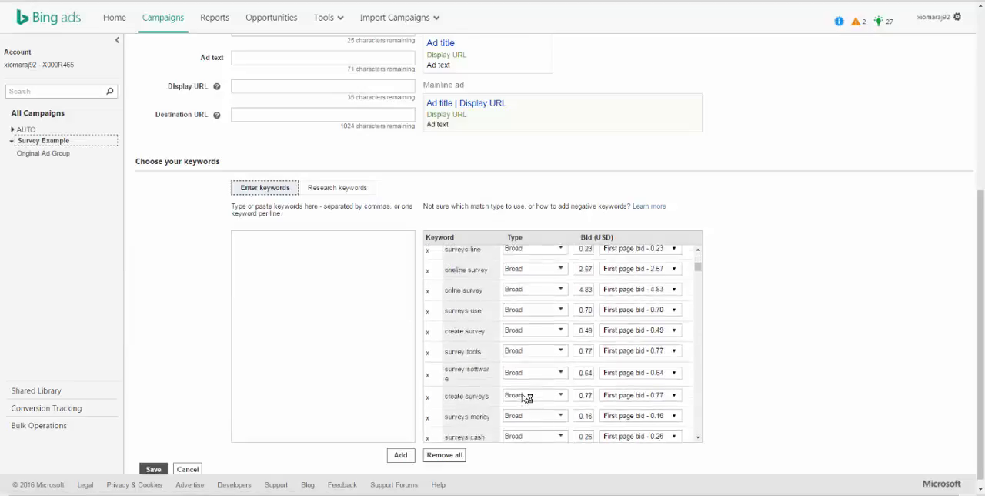
{"action": "scroll", "coordinate": [522, 398], "scroll_direction": "down", "scroll_amount": 5}
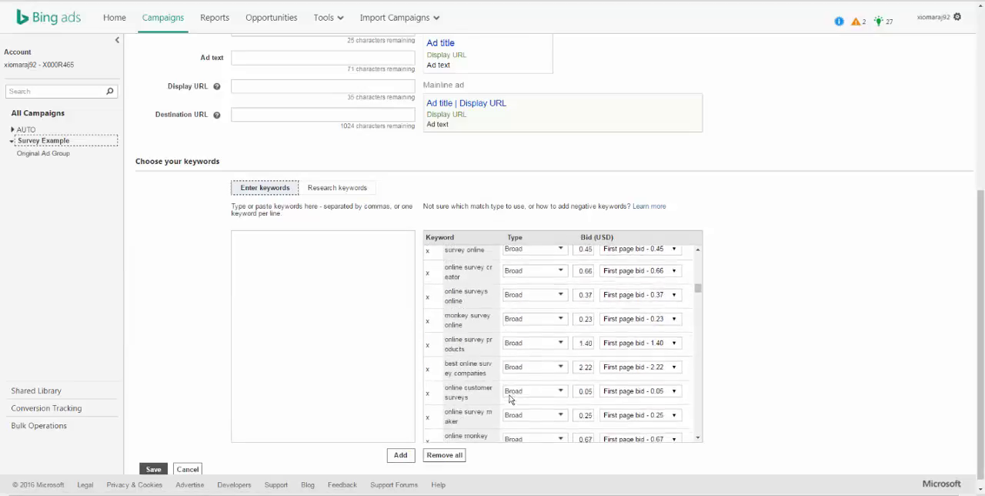
{"action": "scroll", "coordinate": [354, 347], "scroll_direction": "up", "scroll_amount": 3}
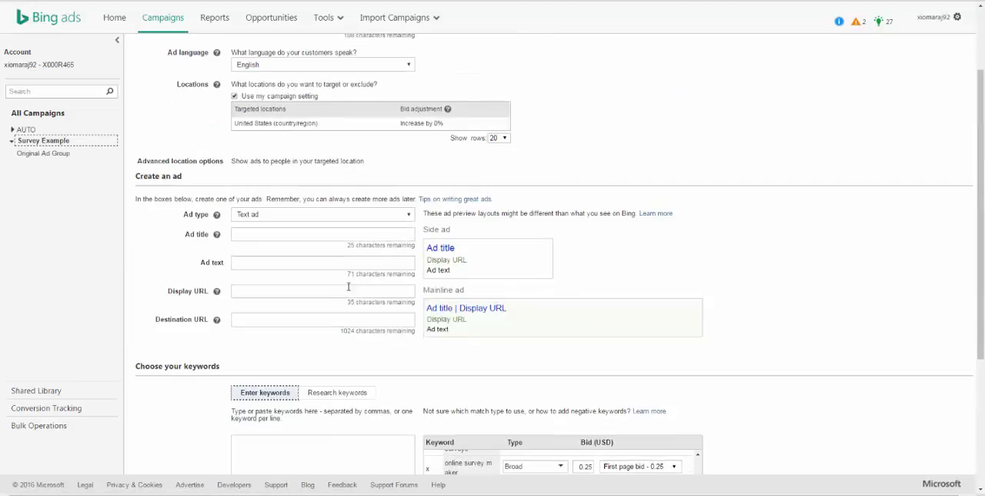
{"action": "left_click", "coordinate": [315, 396]}
{"action": "scroll", "coordinate": [308, 381], "scroll_direction": "up", "scroll_amount": 3}
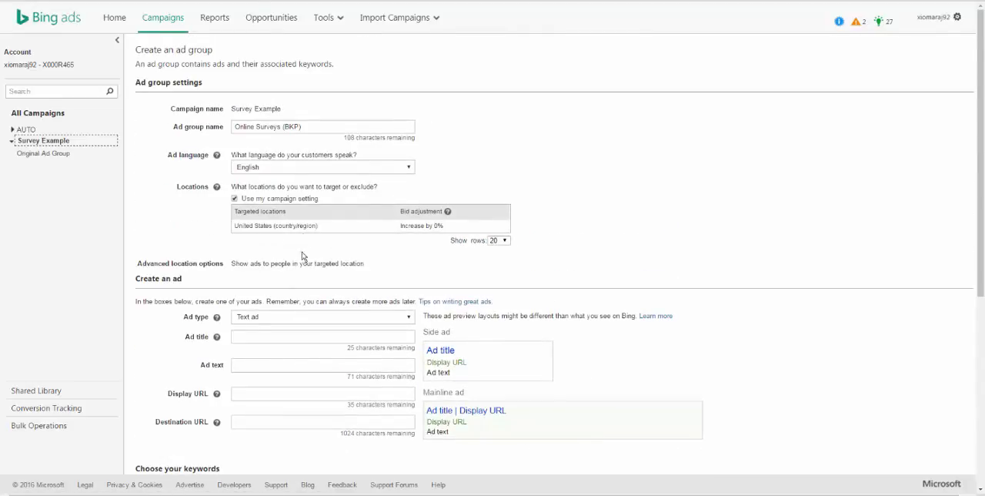
Step: Set the new text ad's title to "Earn $45 per Survey"
{"action": "scroll", "coordinate": [259, 255], "scroll_direction": "down", "scroll_amount": 3}
{"action": "left_click", "coordinate": [256, 236]}
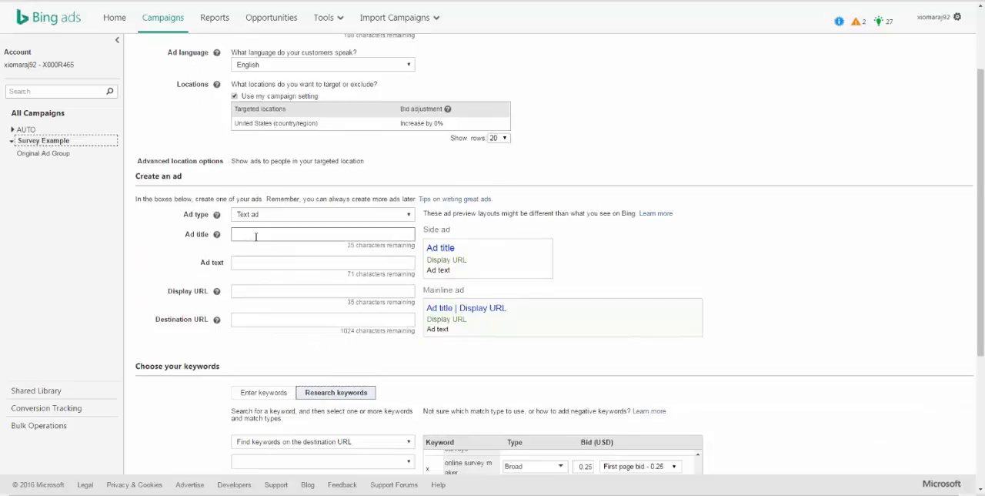
{"action": "type", "text": "Earn"}
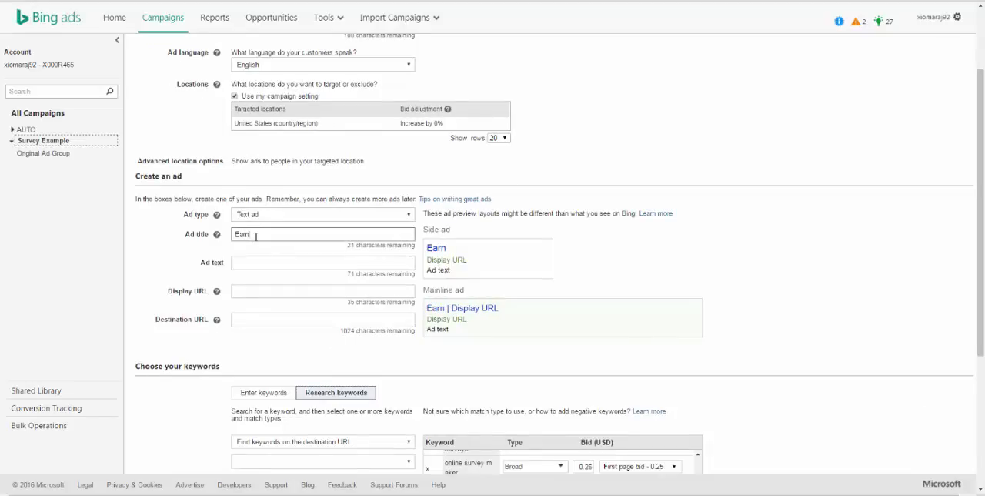
{"action": "type", "text": " $45"}
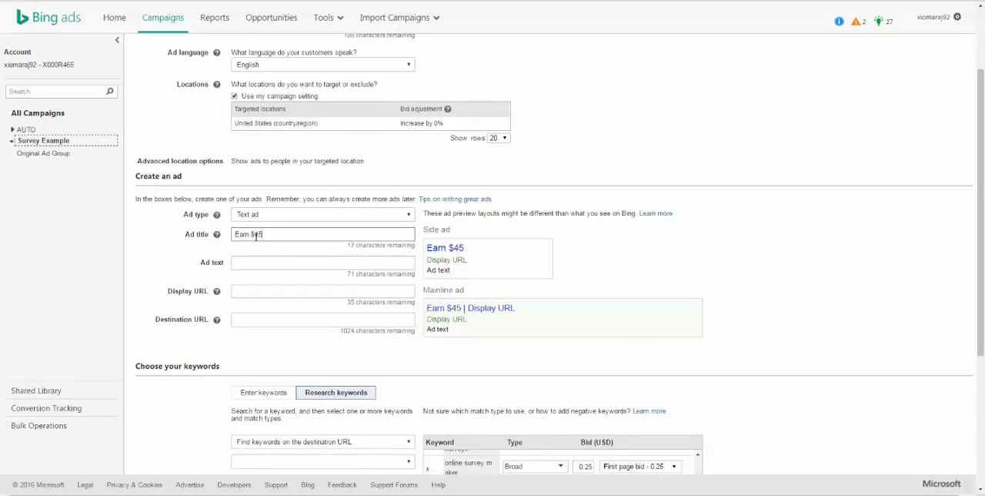
{"action": "type", "text": " per Survey"}
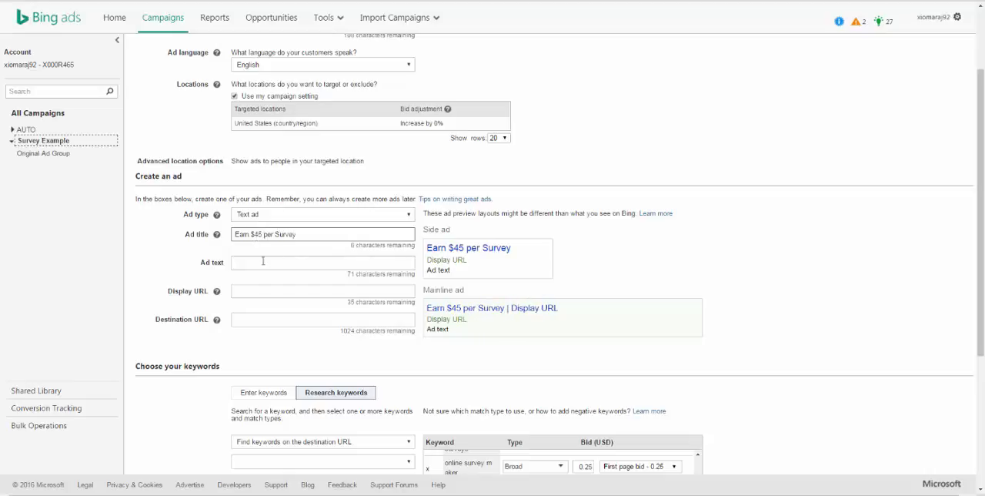
Step: Set the ad text to "Take this 3 minute Survey and start earning Today"
{"action": "left_click", "coordinate": [263, 264]}
{"action": "type", "text": "Take th"}
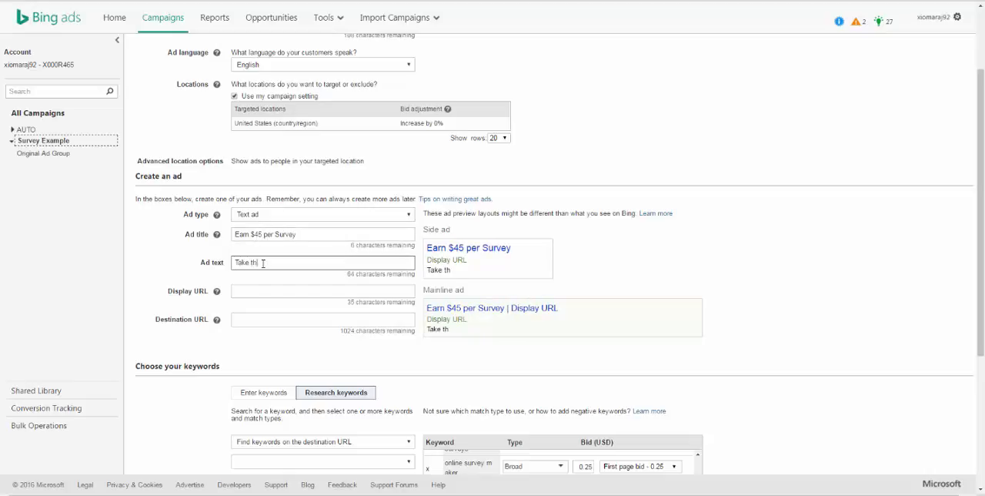
{"action": "type", "text": "is 3 minute Survey"}
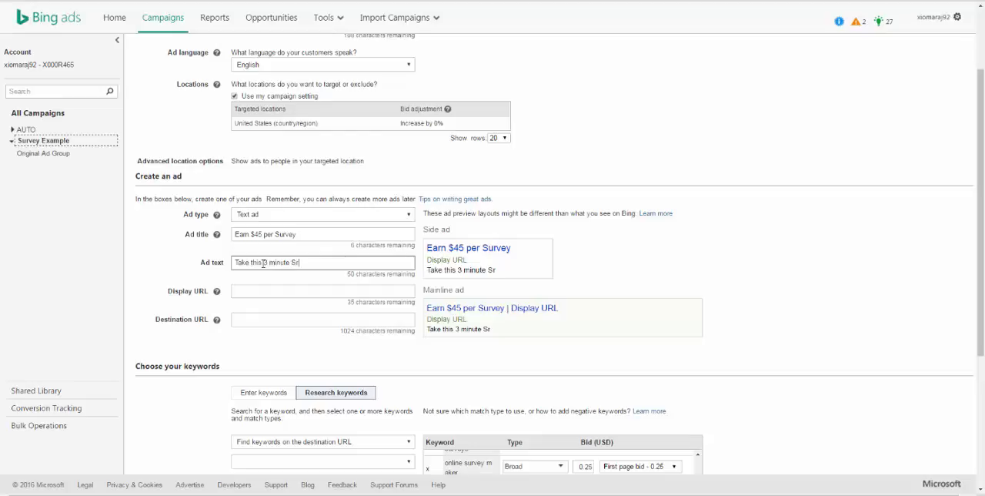
{"action": "type", "text": " and st"}
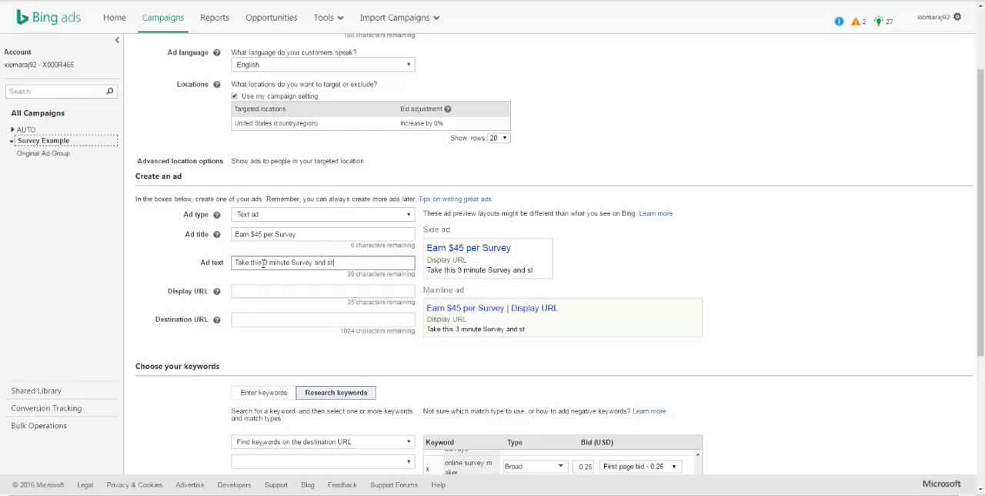
{"action": "type", "text": "art earning "}
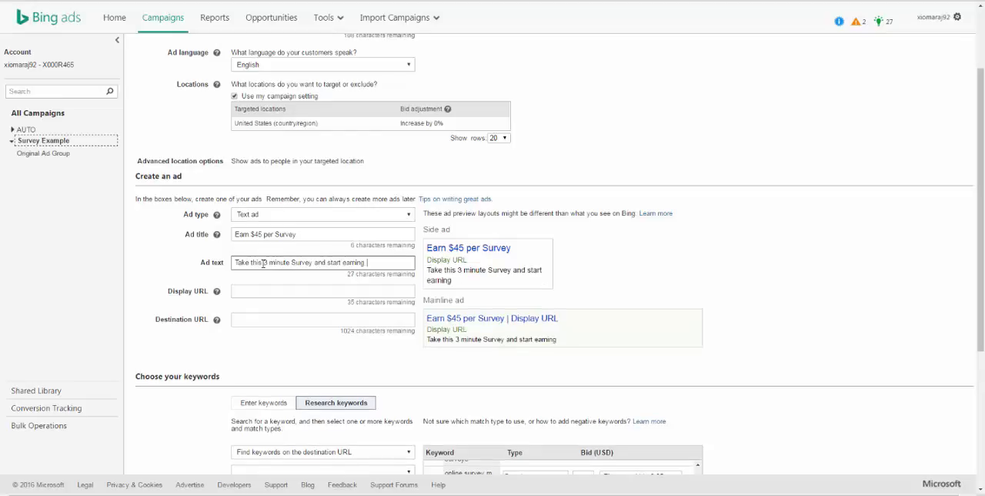
{"action": "type", "text": "Today"}
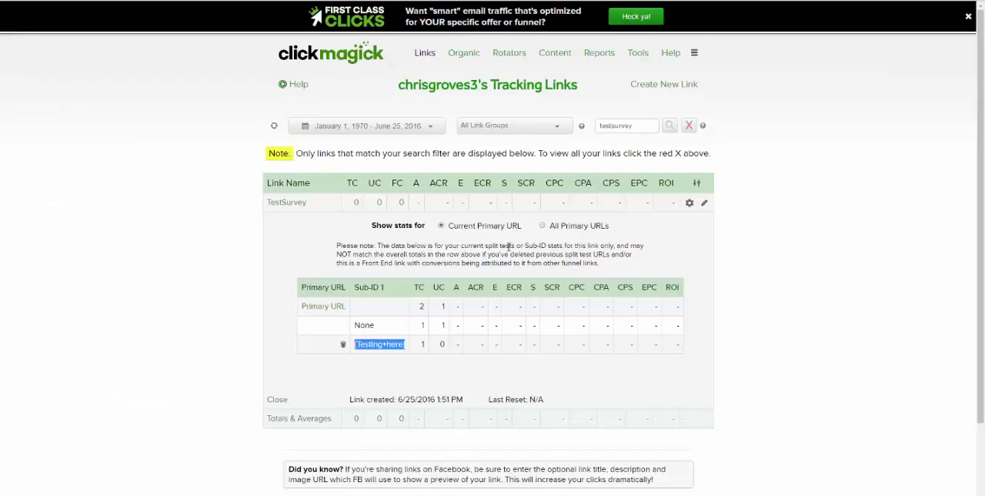
Step: Copy the TestSurvey tracking link from ClickMagick and paste it as the new ad's destination URL in Bing Ads
{"action": "left_click", "coordinate": [303, 203]}
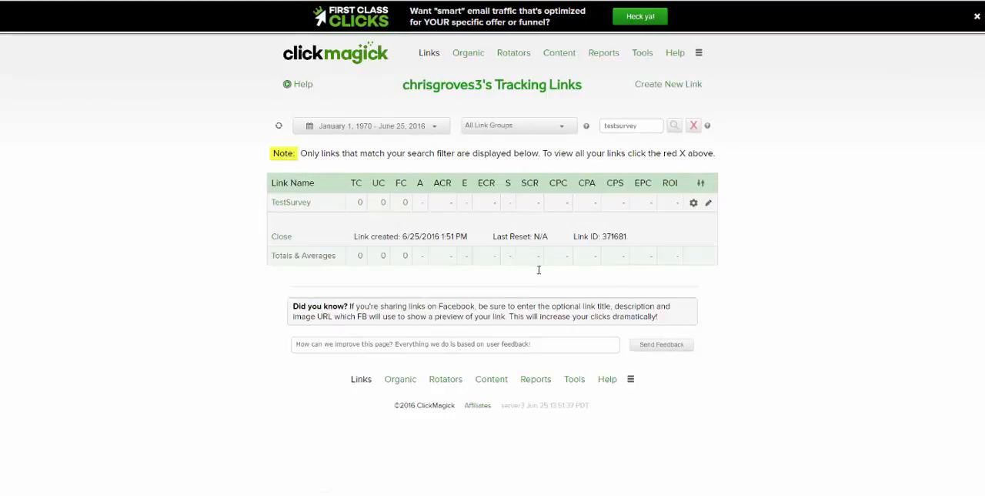
{"action": "left_click", "coordinate": [416, 274]}
{"action": "key", "text": "ctrl+c"}
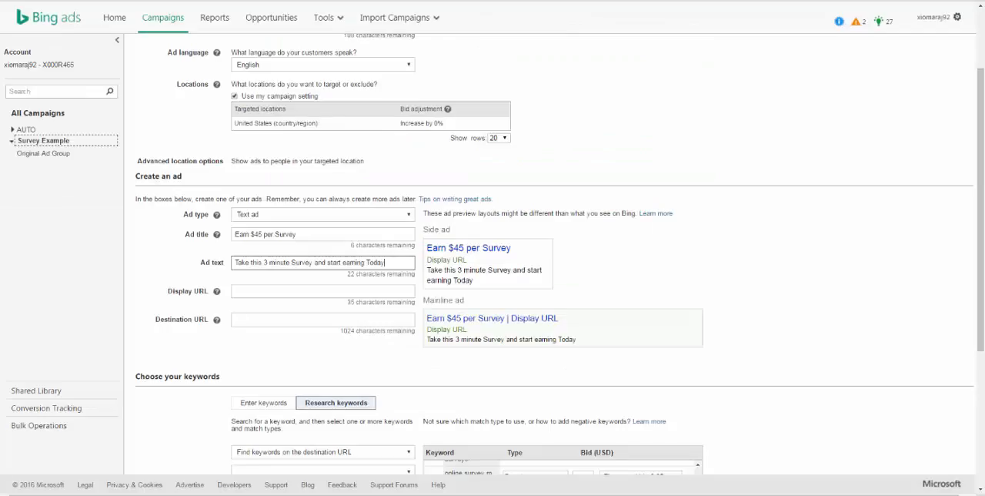
{"action": "left_click", "coordinate": [267, 318]}
{"action": "key", "text": "ctrl+v"}
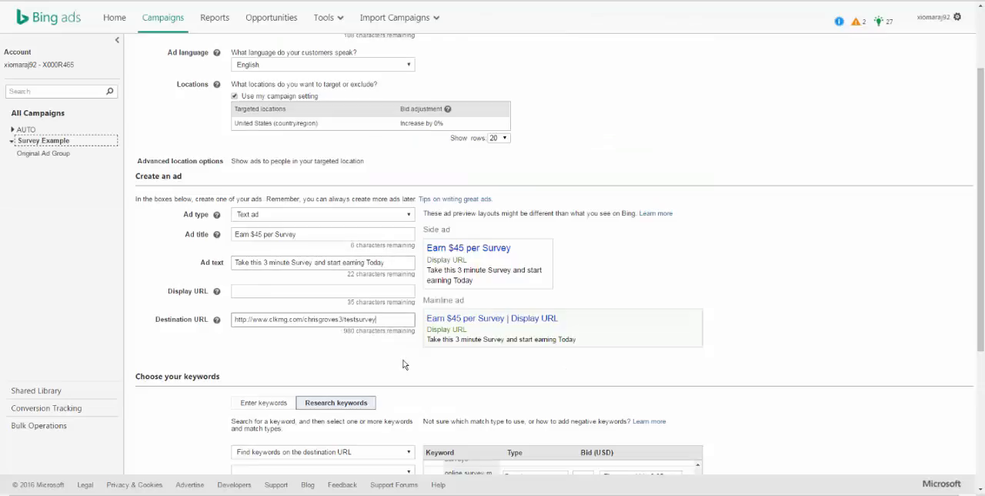
Step: Append the tracking parameters "/{Keyword}/{AdID}" to the ad's destination URL
{"action": "type", "text": "/"}
{"action": "type", "text": "{Ke"}
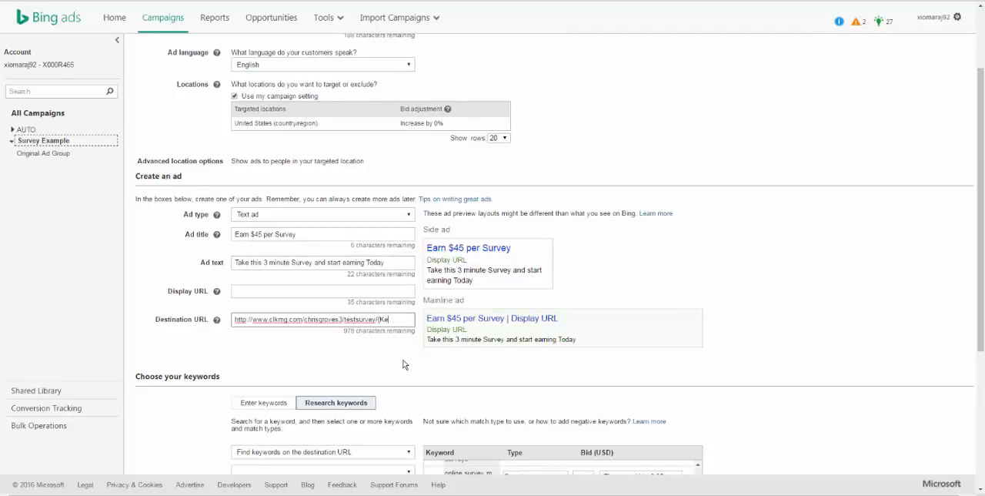
{"action": "type", "text": "yword"}
{"action": "left_click_drag", "start_coordinate": [378, 319], "coordinate": [408, 319]}
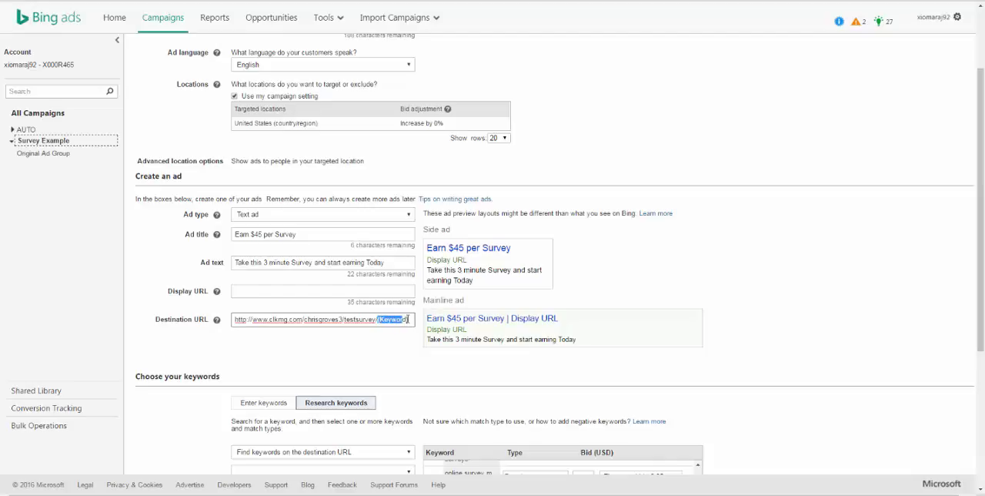
{"action": "left_click", "coordinate": [408, 318]}
{"action": "type", "text": "/{Ad"}
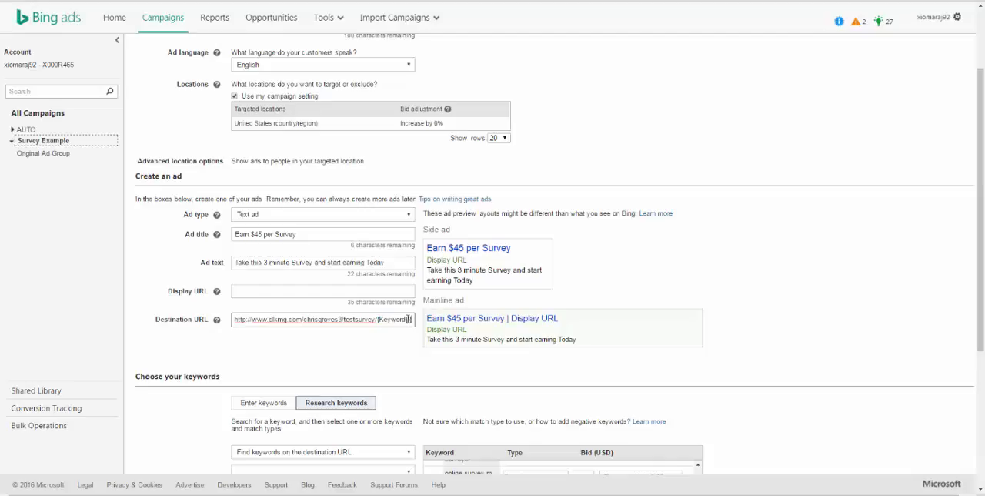
{"action": "type", "text": "Id"}
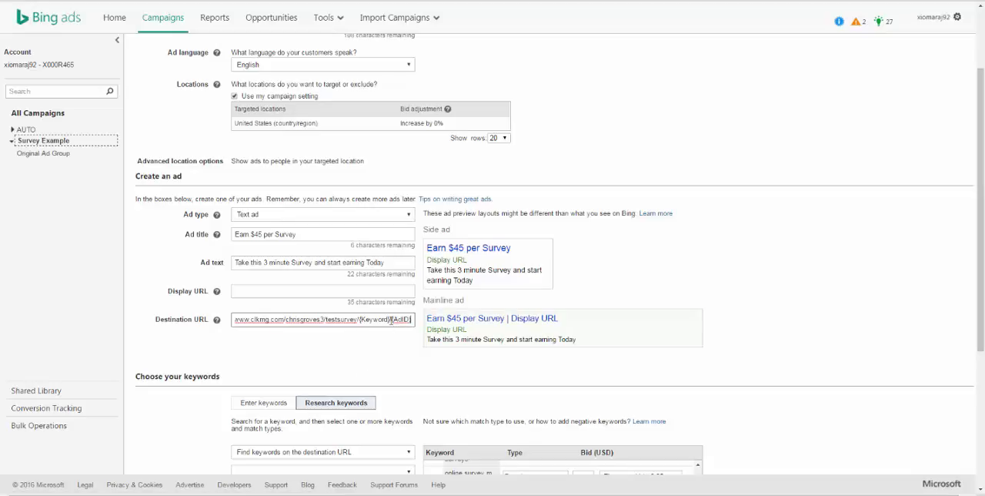
{"action": "left_click", "coordinate": [289, 291]}
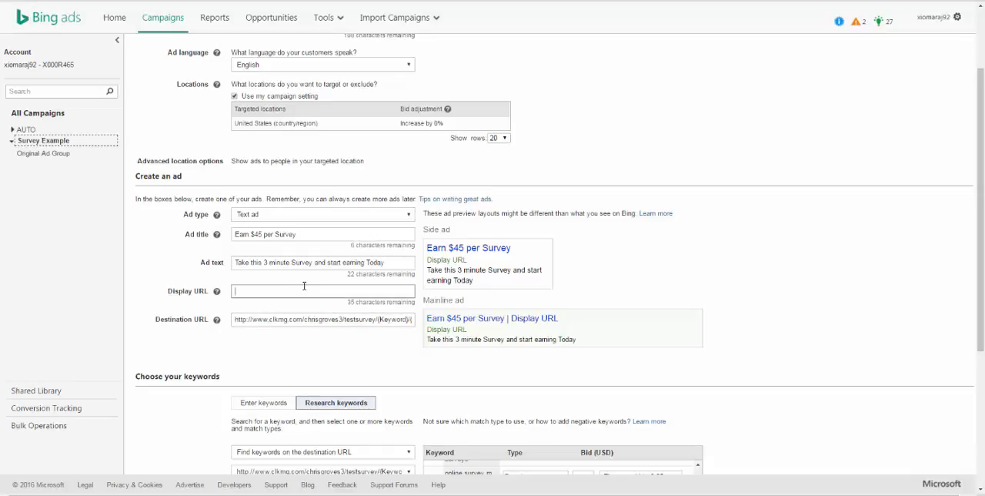
{"action": "type", "text": "www.m"}
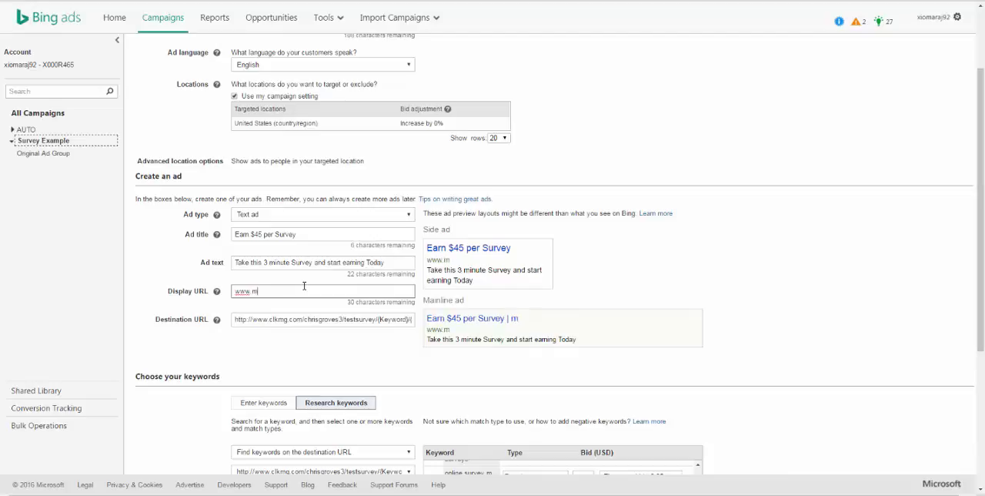
{"action": "type", "text": "ysurvey.com"}
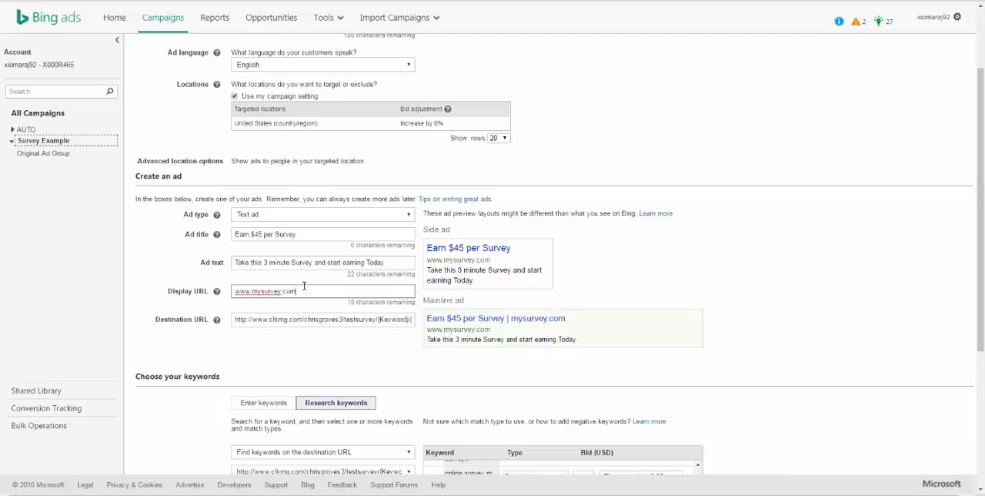
{"action": "left_click", "coordinate": [352, 353]}
Step: Save the new ad group with its text ad and keyword list
{"action": "scroll", "coordinate": [350, 353], "scroll_direction": "down", "scroll_amount": 6}
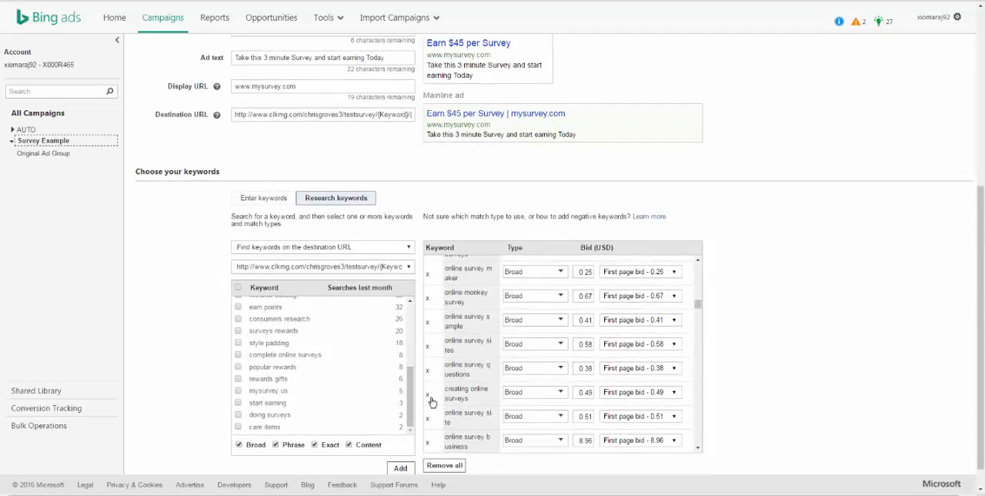
{"action": "scroll", "coordinate": [431, 401], "scroll_direction": "down", "scroll_amount": 3}
{"action": "scroll", "coordinate": [439, 409], "scroll_direction": "down", "scroll_amount": 3}
{"action": "scroll", "coordinate": [609, 468], "scroll_direction": "down", "scroll_amount": 2}
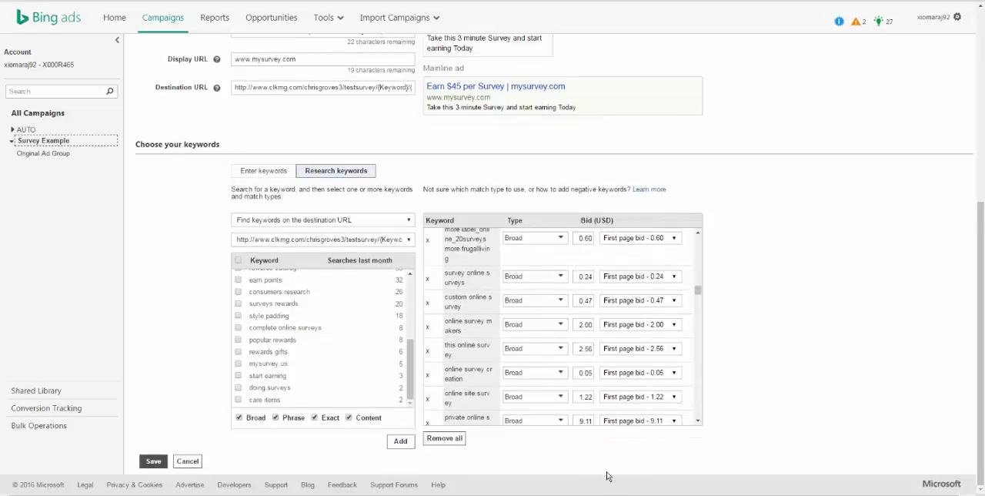
{"action": "left_click", "coordinate": [160, 464]}
Step: Exclude the content network from the ad group's ad distribution and save the bid and targeting settings
{"action": "scroll", "coordinate": [230, 409], "scroll_direction": "down", "scroll_amount": 4}
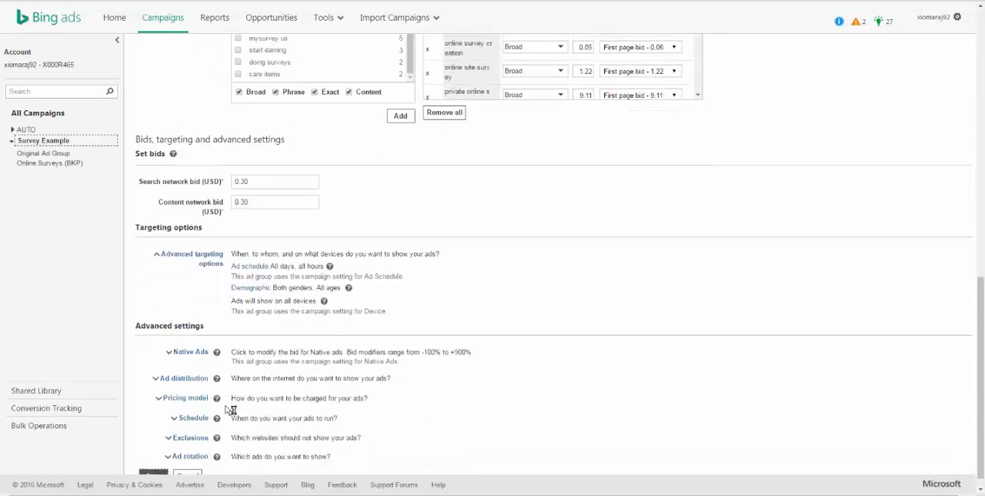
{"action": "left_click", "coordinate": [192, 368]}
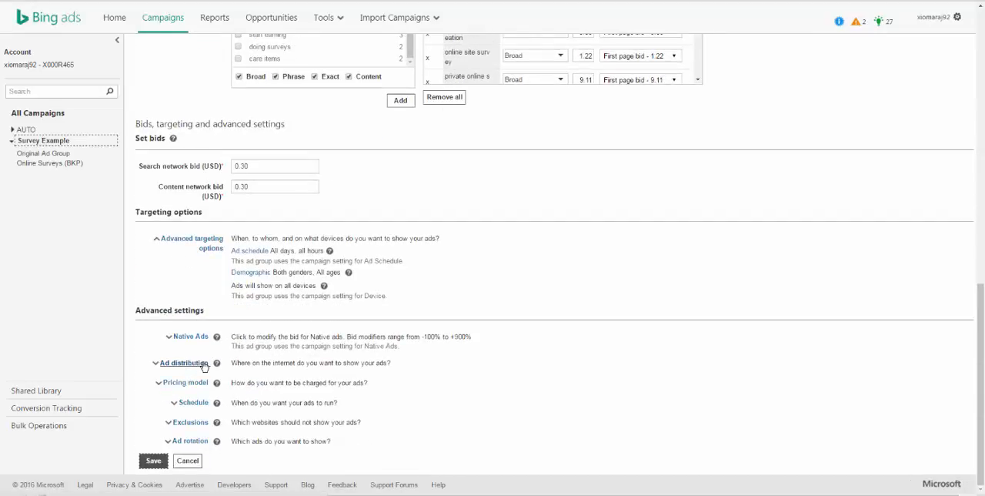
{"action": "left_click", "coordinate": [235, 448]}
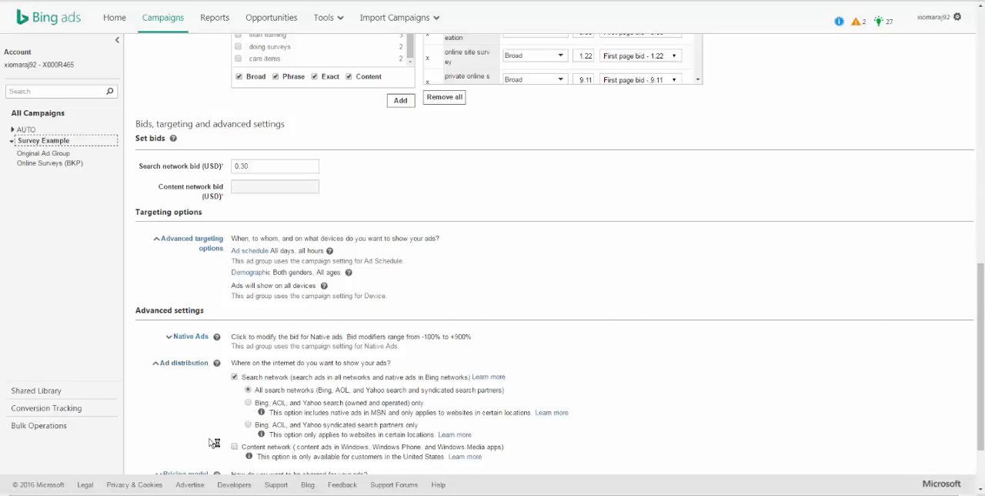
{"action": "scroll", "coordinate": [231, 438], "scroll_direction": "down", "scroll_amount": 2}
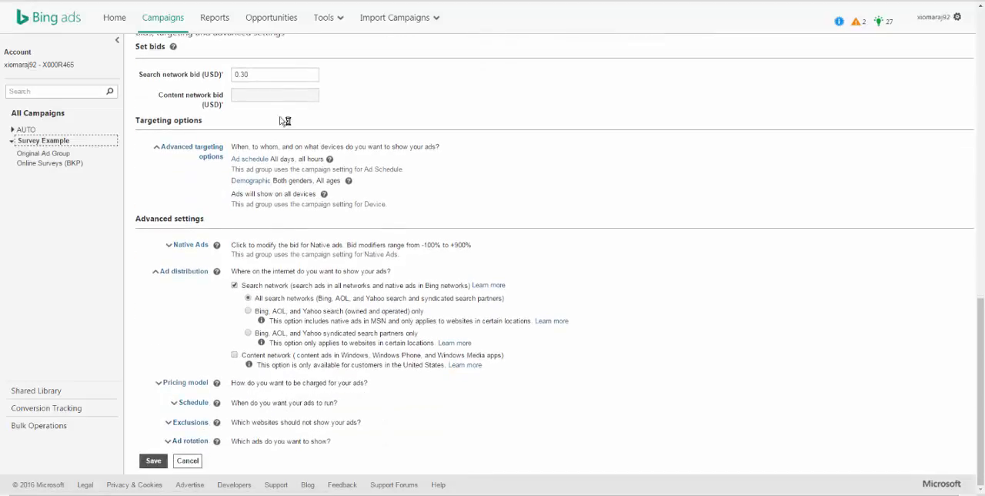
{"action": "left_click", "coordinate": [153, 462]}
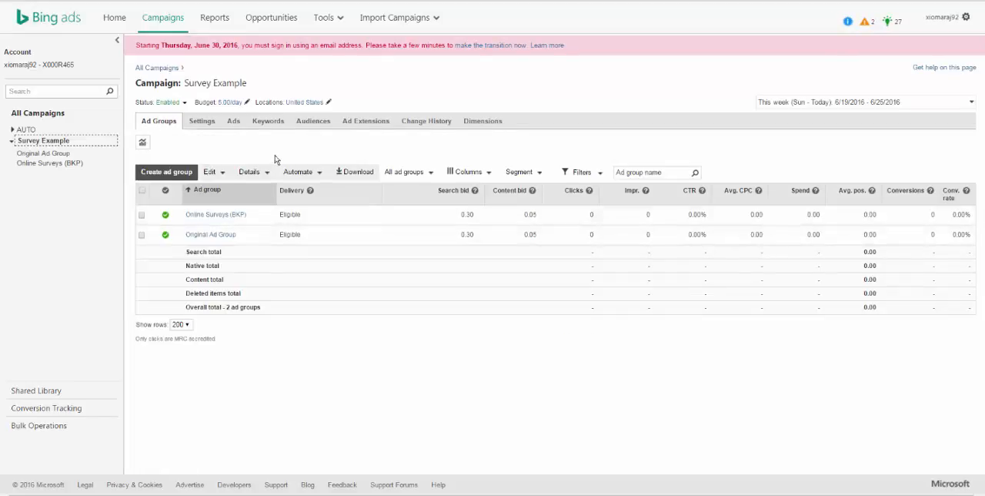
Step: Set the current bids of all keywords in the Online Surveys (BKP) ad group to 0.50 USD and save
{"action": "left_click", "coordinate": [232, 215]}
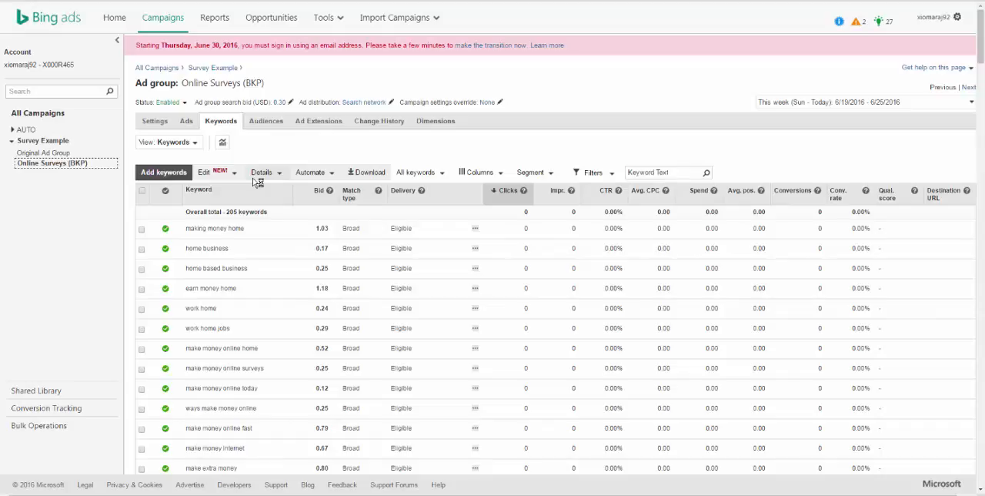
{"action": "left_click", "coordinate": [141, 190]}
{"action": "left_click", "coordinate": [286, 193]}
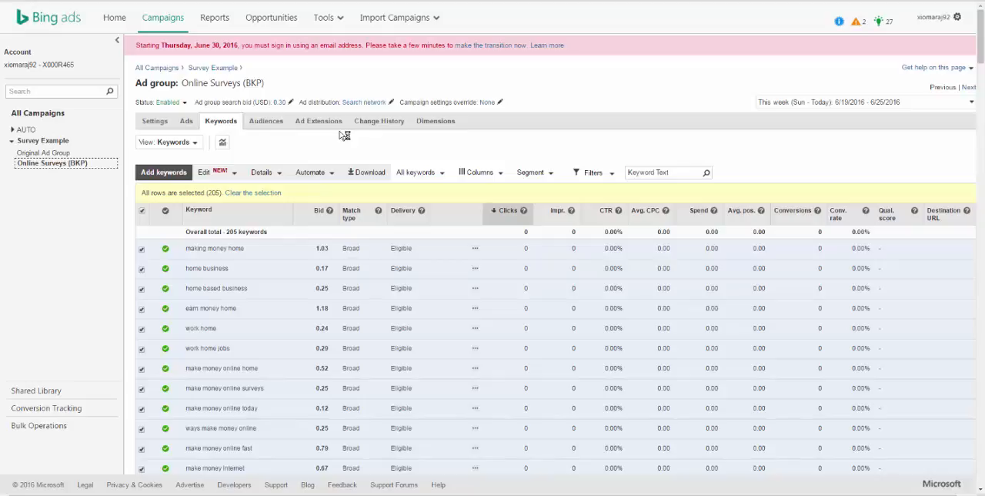
{"action": "left_click", "coordinate": [204, 173]}
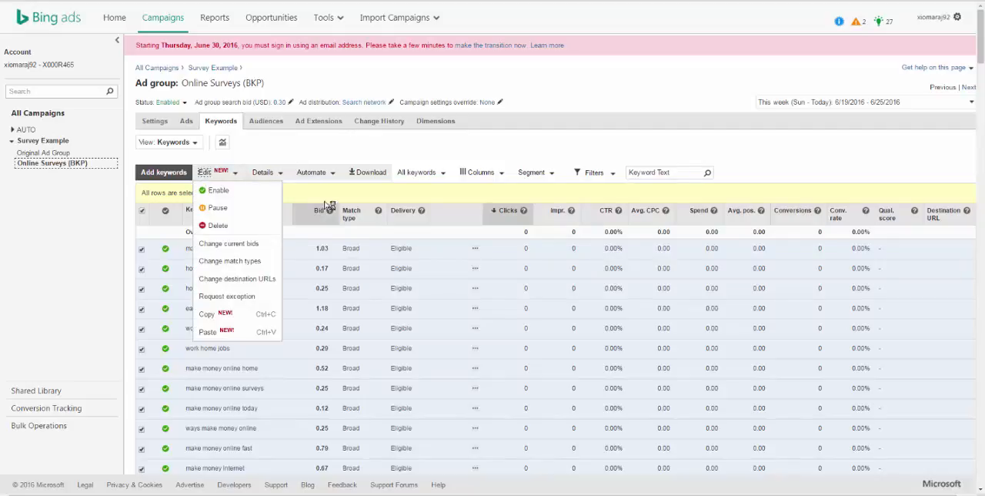
{"action": "left_click", "coordinate": [392, 158]}
{"action": "left_click", "coordinate": [220, 178]}
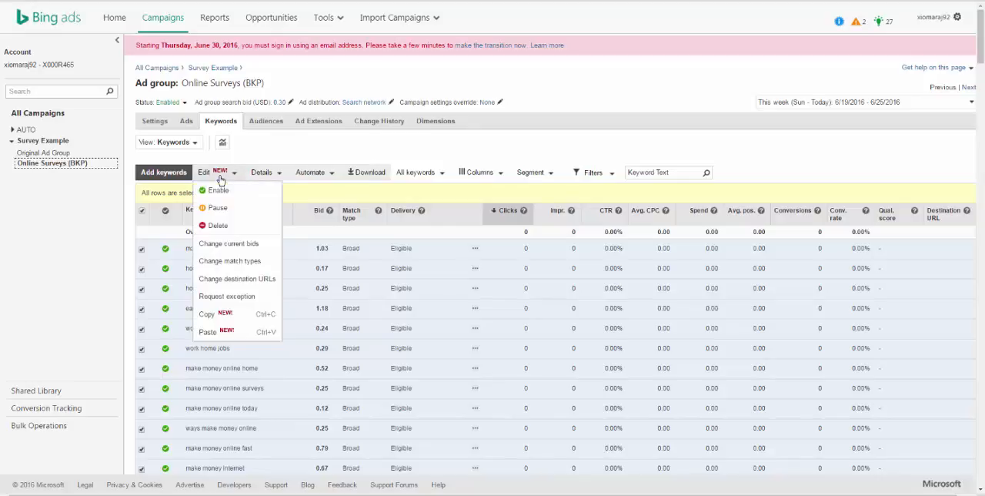
{"action": "left_click", "coordinate": [255, 243]}
{"action": "left_click", "coordinate": [315, 198]}
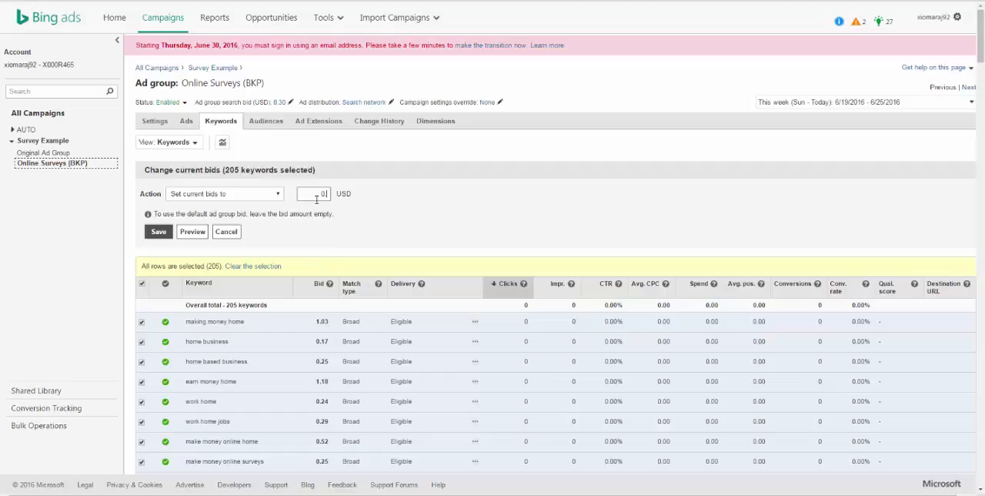
{"action": "type", "text": "0.50"}
{"action": "left_click", "coordinate": [163, 235]}
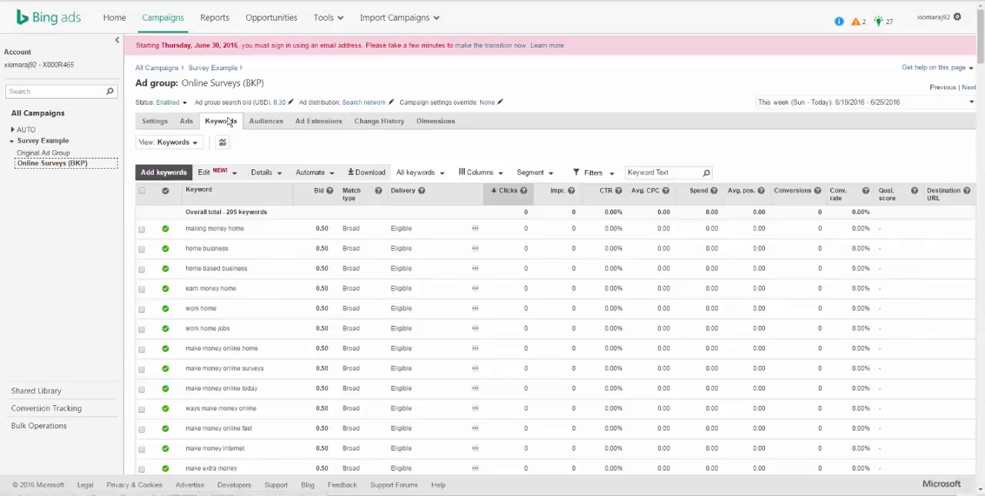
Step: Start a second text ad in the ad group, adapting the SurveyGoat ad's headline from Bing into the title "Get Paid $95 per Survey"
{"action": "left_click", "coordinate": [186, 121]}
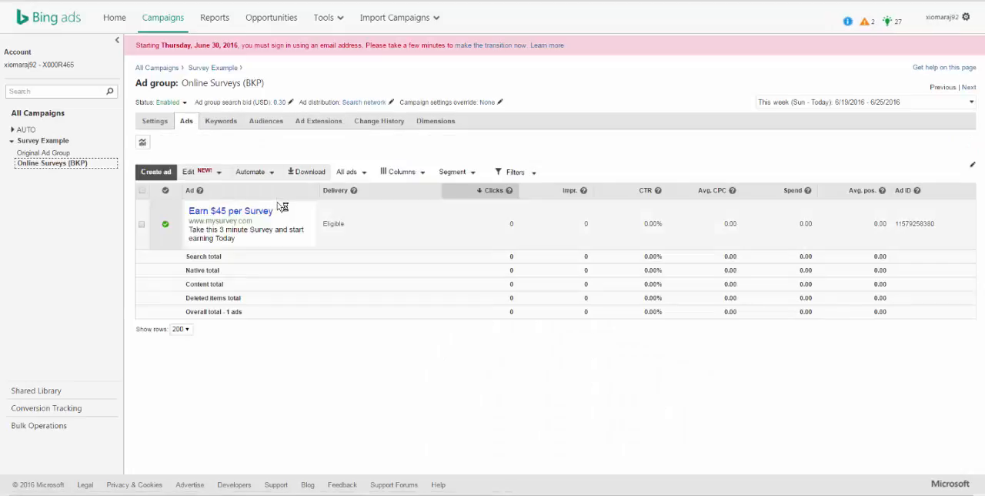
{"action": "left_click", "coordinate": [145, 223]}
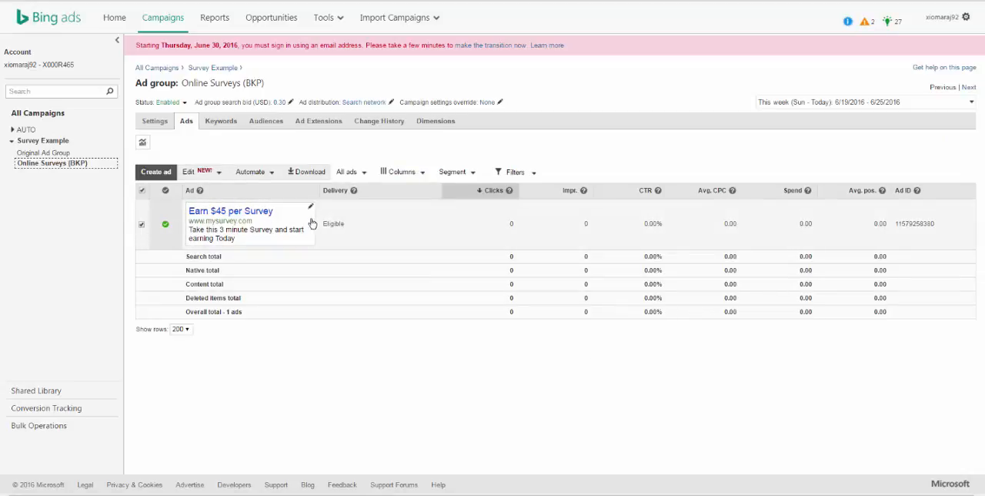
{"action": "left_click", "coordinate": [164, 174]}
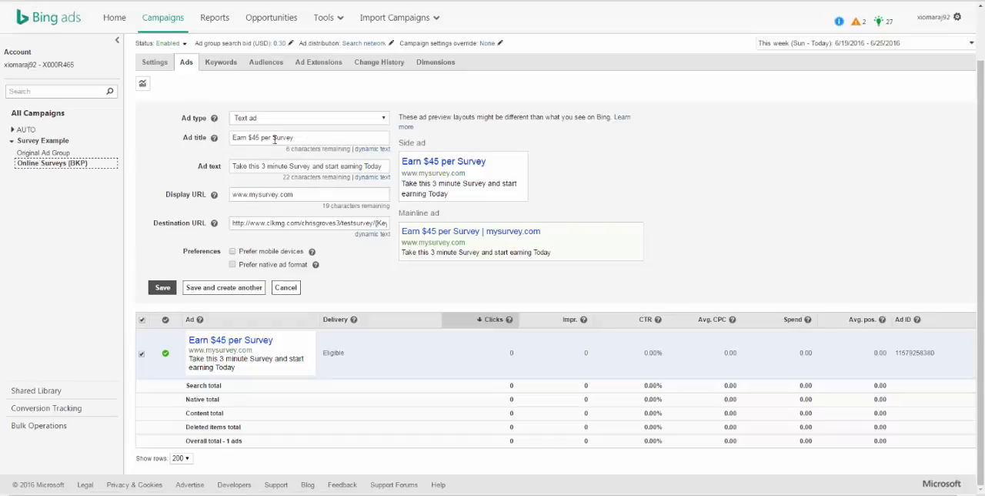
{"action": "left_click_drag", "start_coordinate": [304, 136], "coordinate": [223, 137]}
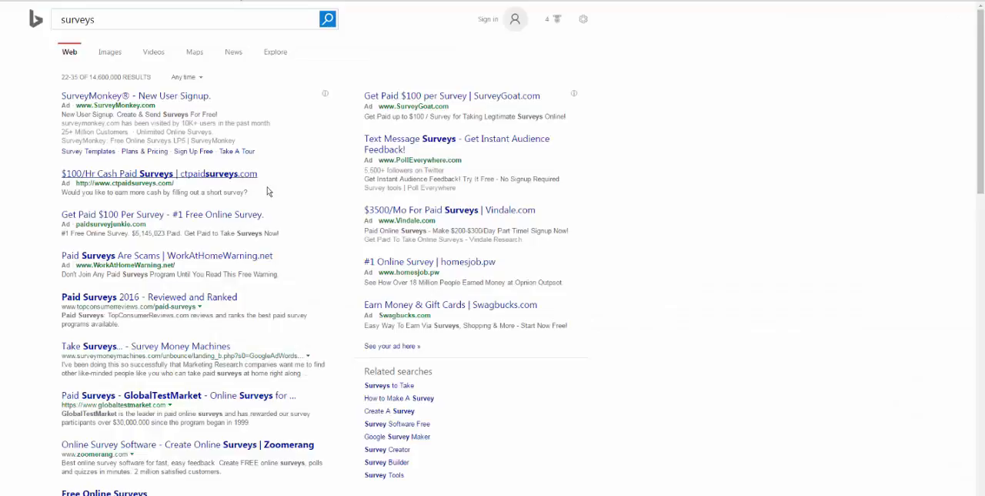
{"action": "left_click_drag", "start_coordinate": [365, 98], "coordinate": [466, 95]}
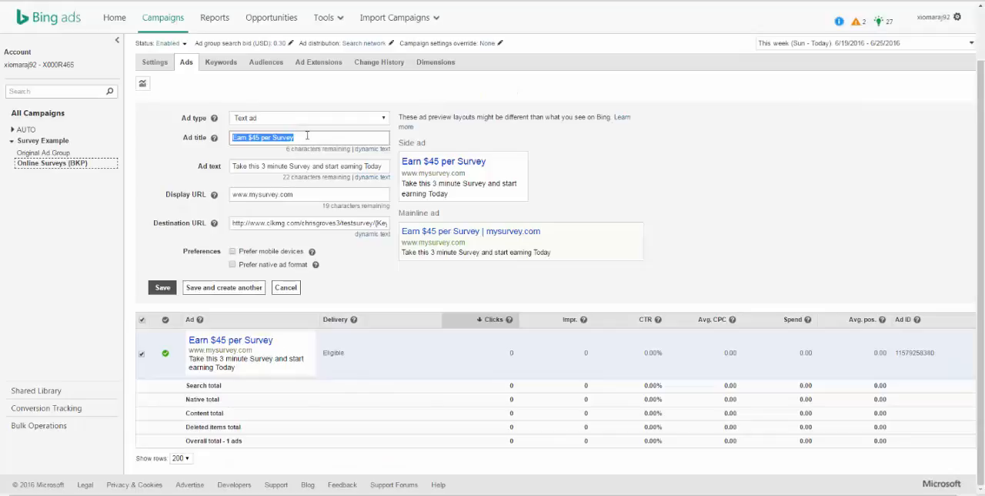
{"action": "type", "text": "Get Paid $100 per Survey"}
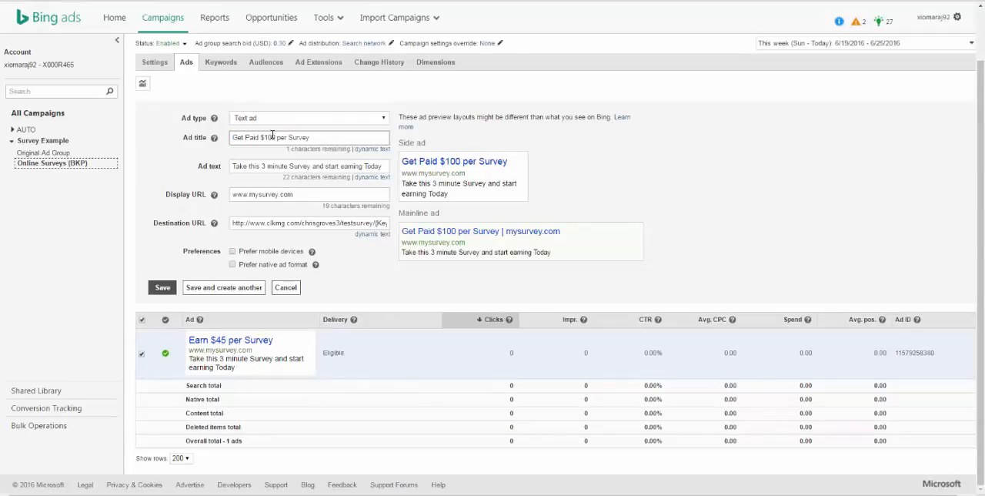
{"action": "double_click", "coordinate": [265, 137]}
{"action": "type", "text": "95"}
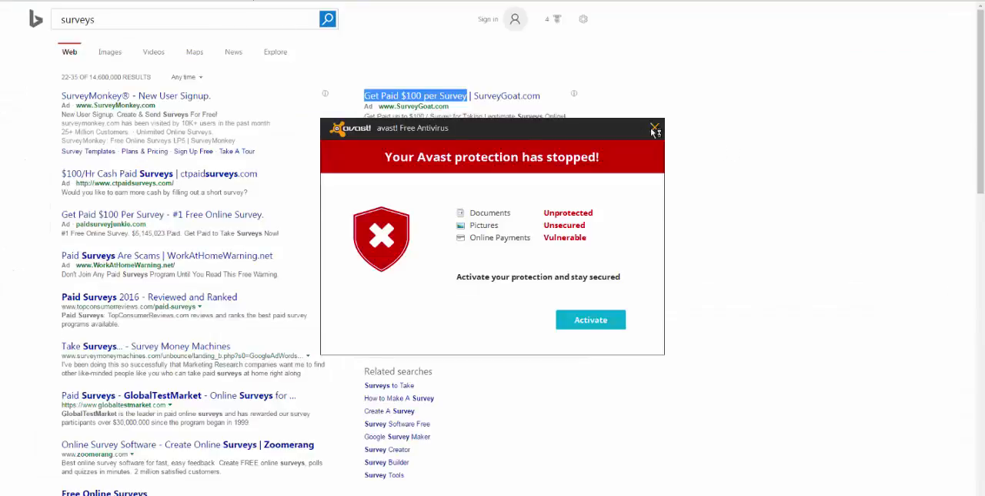
Step: Copy the Vindale ad's line "Paid Online Surveys - Make $200-$300/Day Part Time! Signup Now!" into the ad text and save, continuing to another ad
{"action": "left_click", "coordinate": [656, 132]}
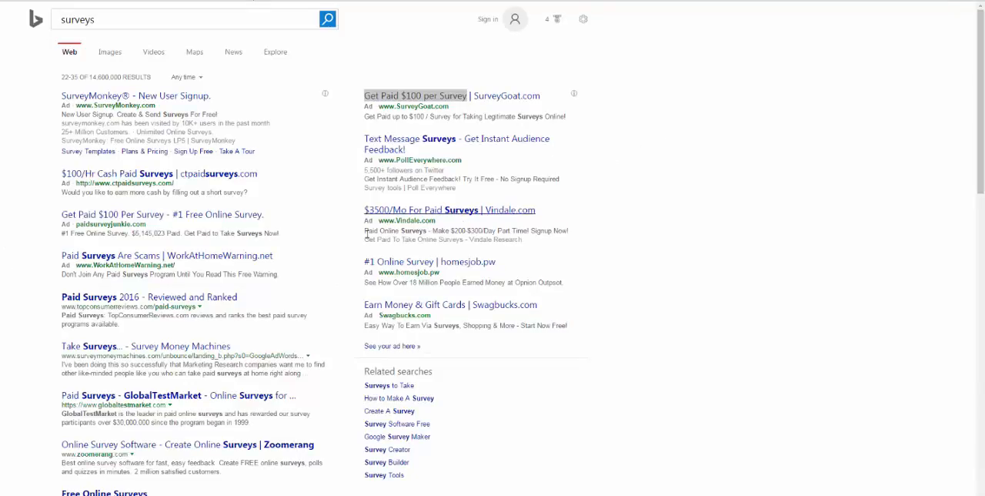
{"action": "left_click_drag", "start_coordinate": [366, 231], "coordinate": [571, 233]}
{"action": "key", "text": "ctrl+c"}
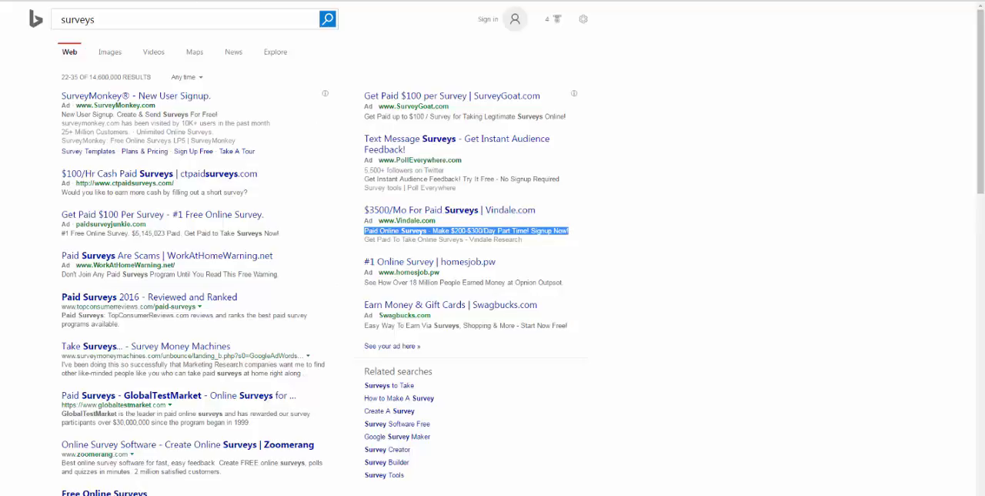
{"action": "key", "text": "ctrl+Tab"}
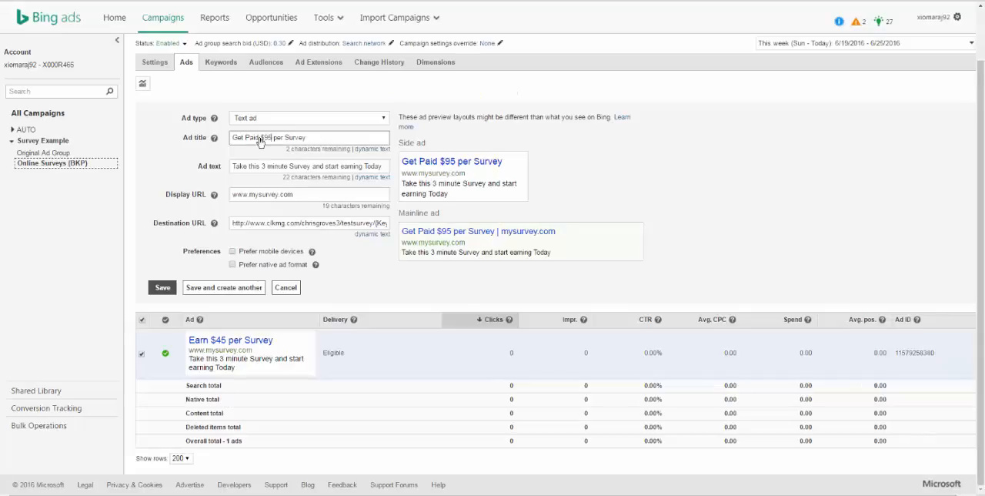
{"action": "triple_click", "coordinate": [340, 168]}
{"action": "key", "text": "ctrl+v"}
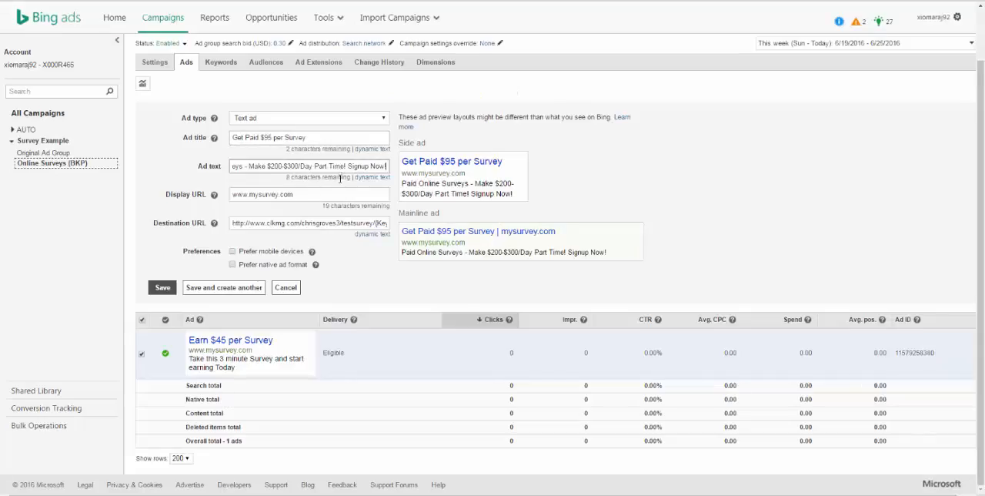
{"action": "left_click", "coordinate": [340, 200]}
{"action": "left_click", "coordinate": [227, 287]}
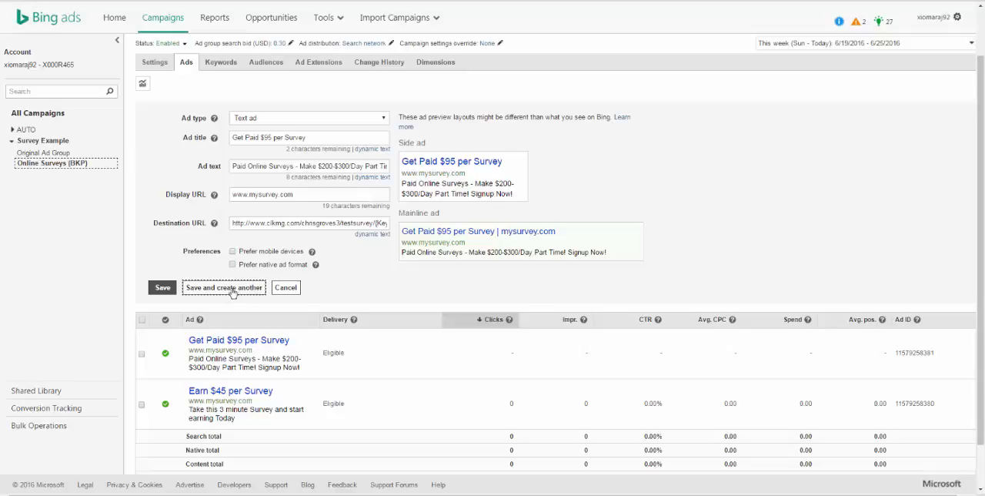
Step: Replace the third text ad's title with the dynamic keyword placeholder followed by text, reading "{KeyWord} Earn $45/Survey"
{"action": "left_click_drag", "start_coordinate": [319, 135], "coordinate": [234, 139]}
{"action": "key", "text": "BackSpace"}
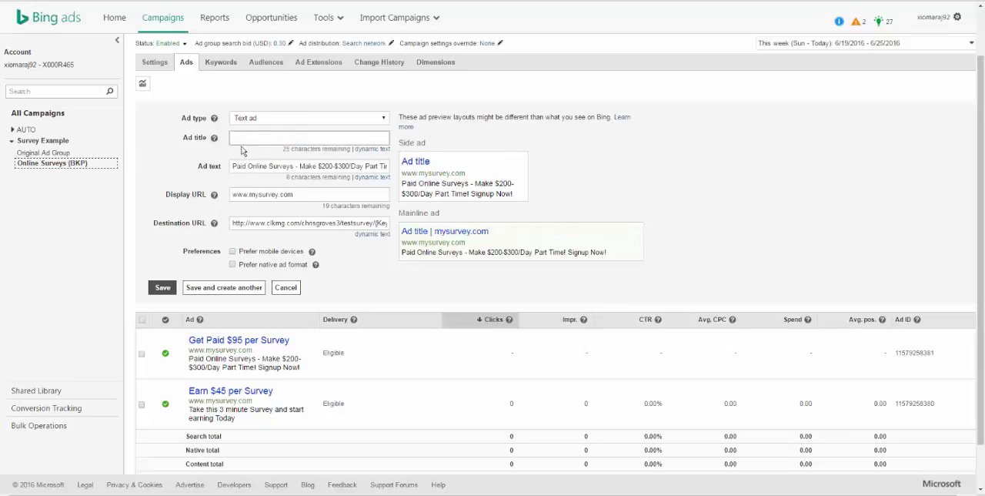
{"action": "left_click", "coordinate": [373, 149]}
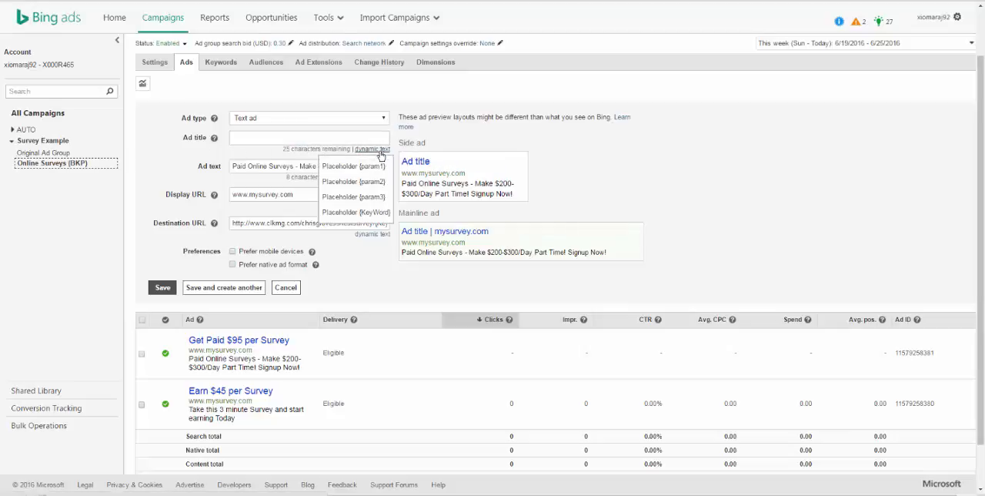
{"action": "left_click", "coordinate": [372, 213]}
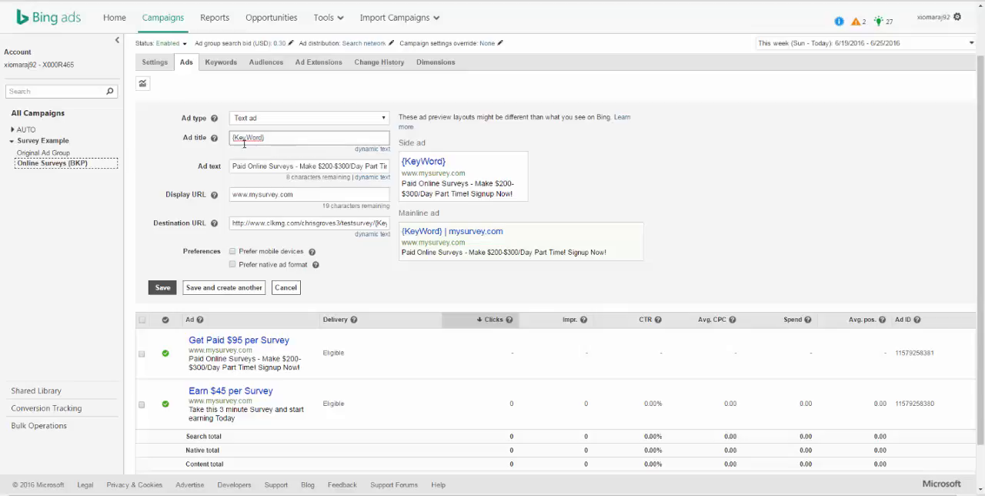
{"action": "left_click_drag", "start_coordinate": [261, 141], "coordinate": [231, 138]}
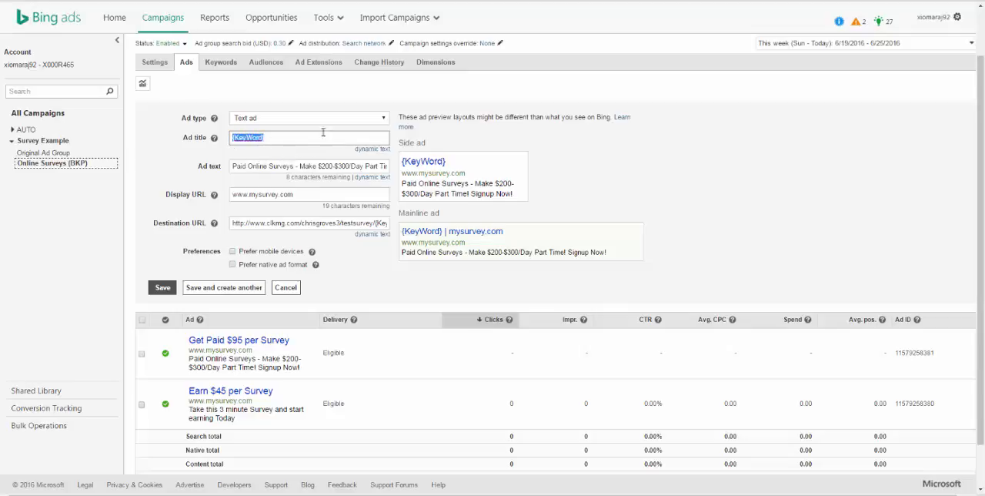
{"action": "left_click", "coordinate": [280, 136]}
{"action": "type", "text": "Earn $"}
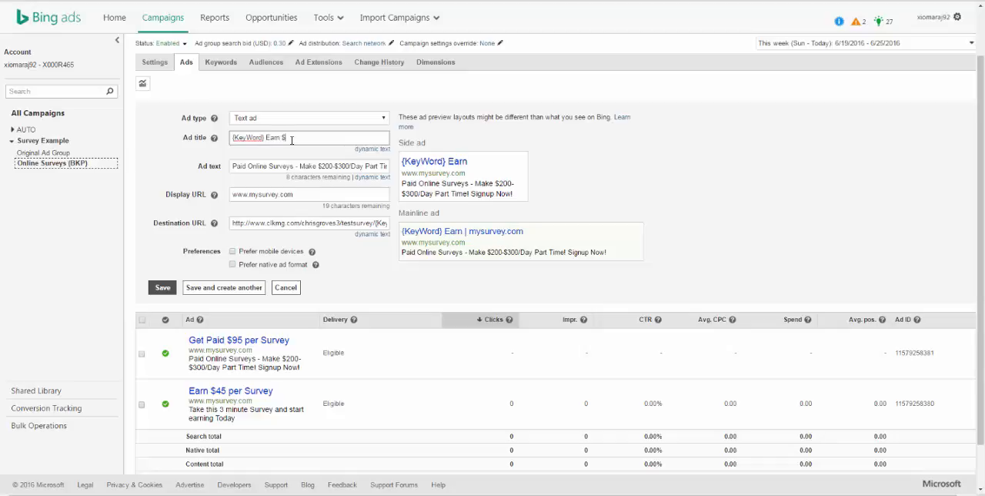
{"action": "type", "text": "45/"}
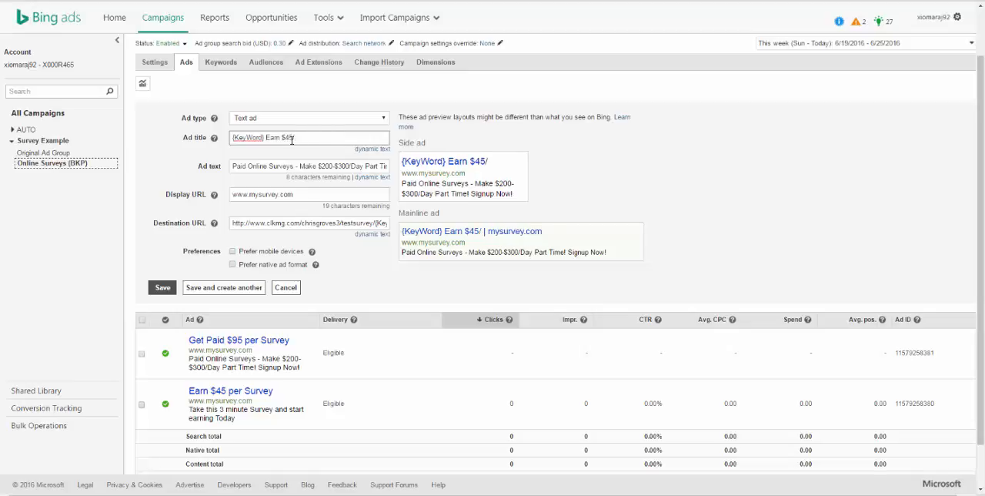
{"action": "type", "text": "Survey"}
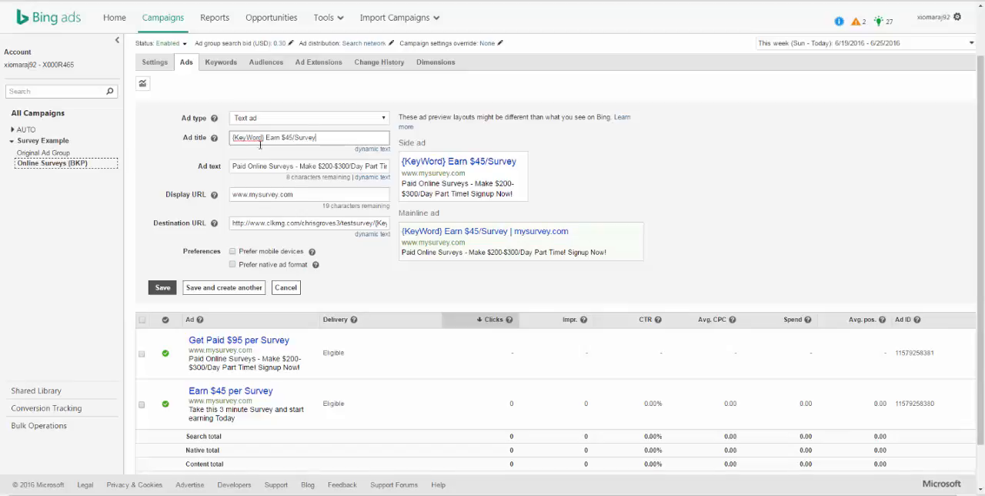
Step: Change the wording after the keyword placeholder in the ad title so it reads "{KeyWord} 2016"
{"action": "left_click_drag", "start_coordinate": [266, 139], "coordinate": [217, 143]}
{"action": "left_click", "coordinate": [289, 141]}
{"action": "left_click_drag", "start_coordinate": [331, 136], "coordinate": [248, 136]}
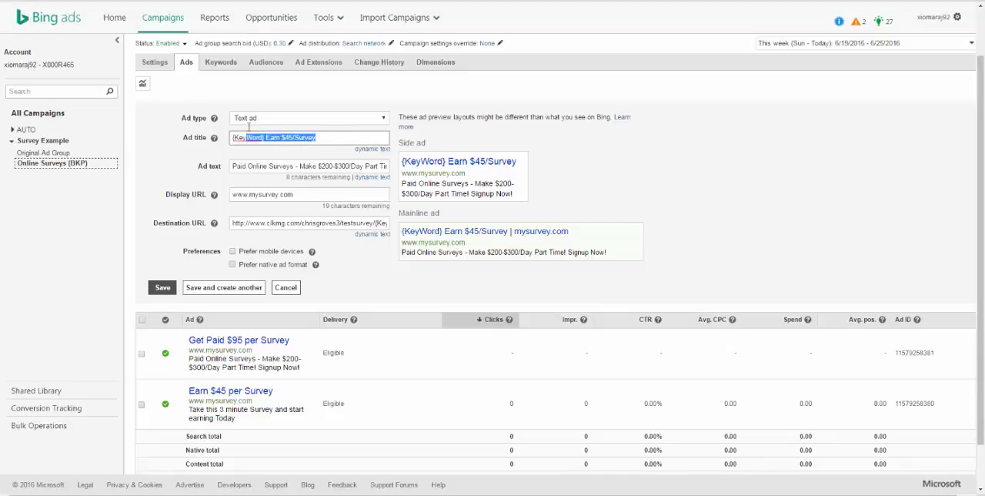
{"action": "left_click", "coordinate": [320, 137]}
{"action": "left_click_drag", "start_coordinate": [323, 137], "coordinate": [268, 132]}
{"action": "type", "text": "2016"}
{"action": "key", "text": "BackSpace"}
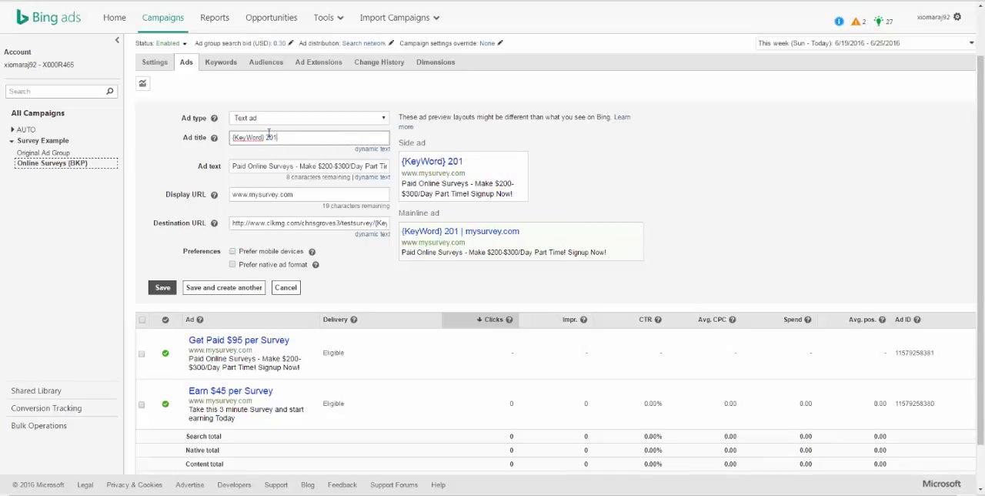
{"action": "type", "text": "5"}
{"action": "type", "text": "6"}
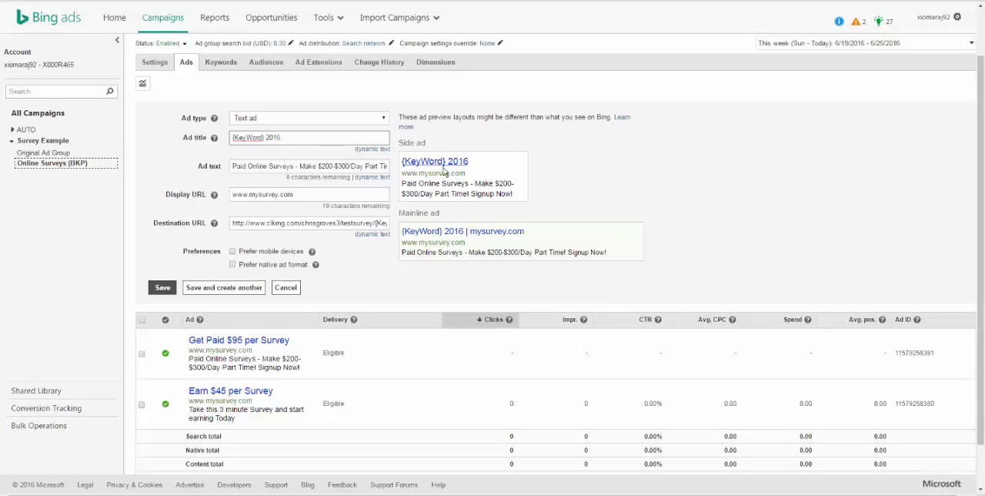
Step: Rewrite the ad title as "#1 {KeyWord} Site", using the dynamic keyword placeholder
{"action": "left_click_drag", "start_coordinate": [304, 138], "coordinate": [146, 131]}
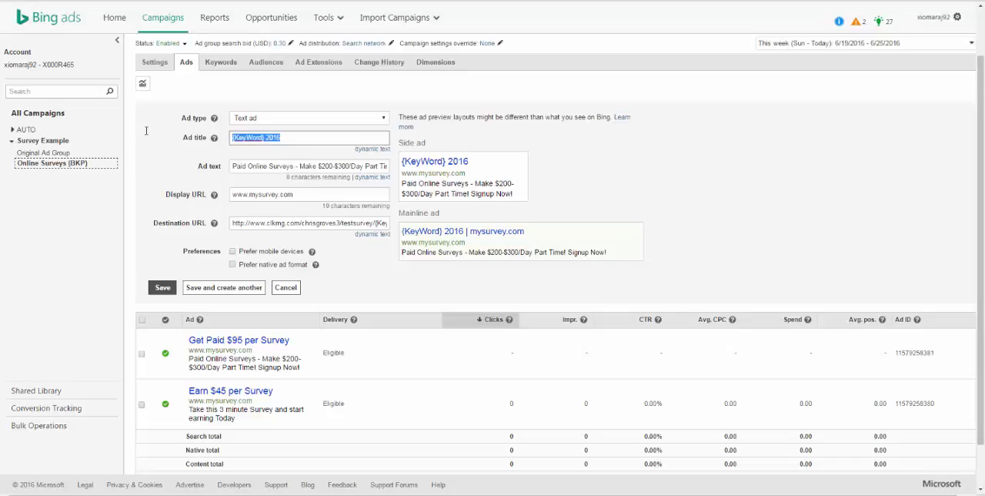
{"action": "type", "text": "#1"}
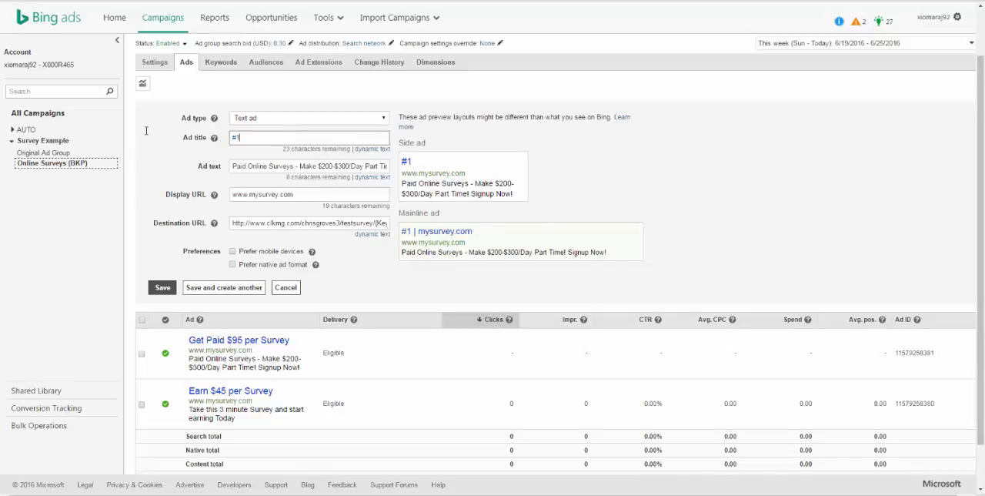
{"action": "left_click", "coordinate": [373, 150]}
{"action": "left_click", "coordinate": [356, 212]}
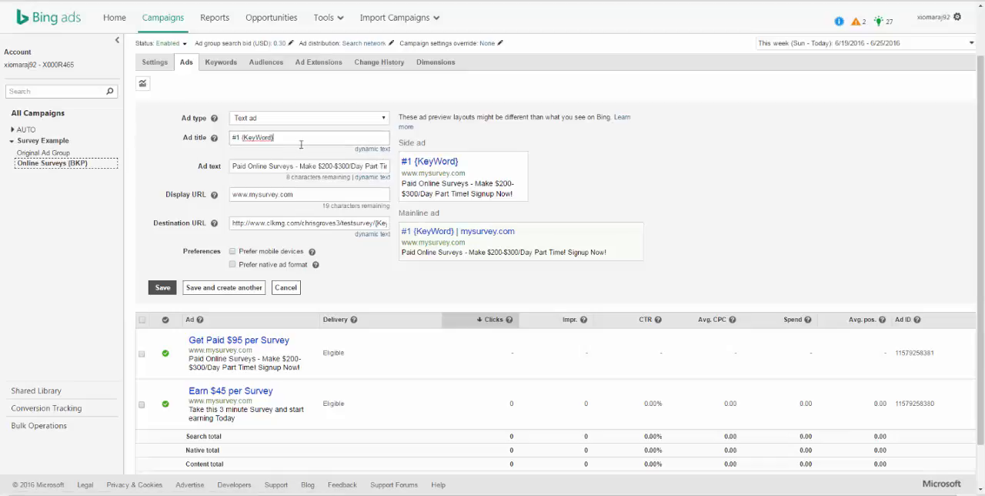
{"action": "type", "text": "Site"}
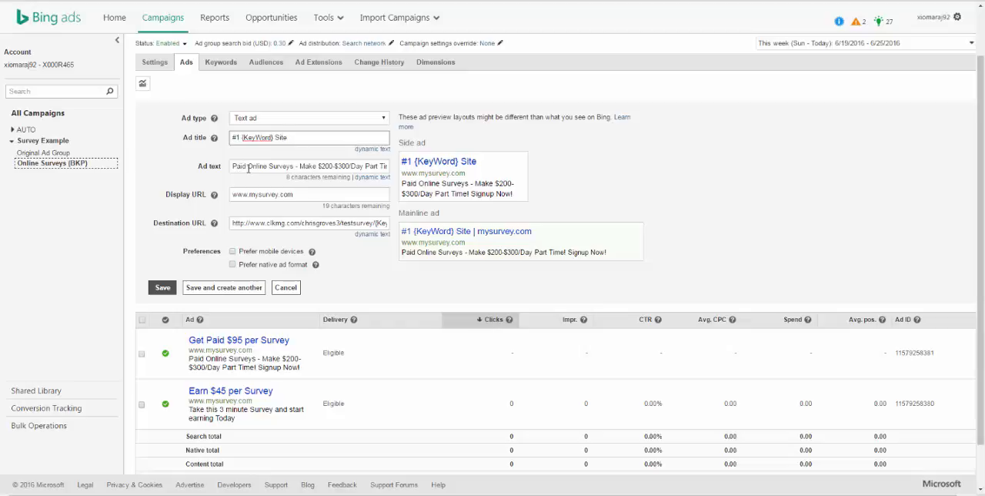
Step: Replace "Surveys" in the ad text with the {KeyWord} placeholder after "Paid Online" and save, continuing to another ad
{"action": "left_click_drag", "start_coordinate": [270, 166], "coordinate": [296, 166]}
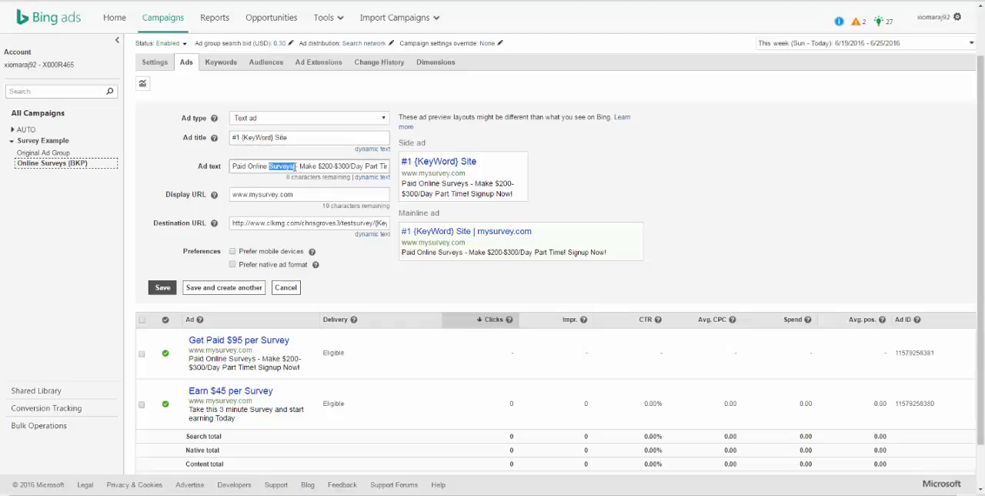
{"action": "key", "text": "BackSpace"}
{"action": "left_click", "coordinate": [371, 177]}
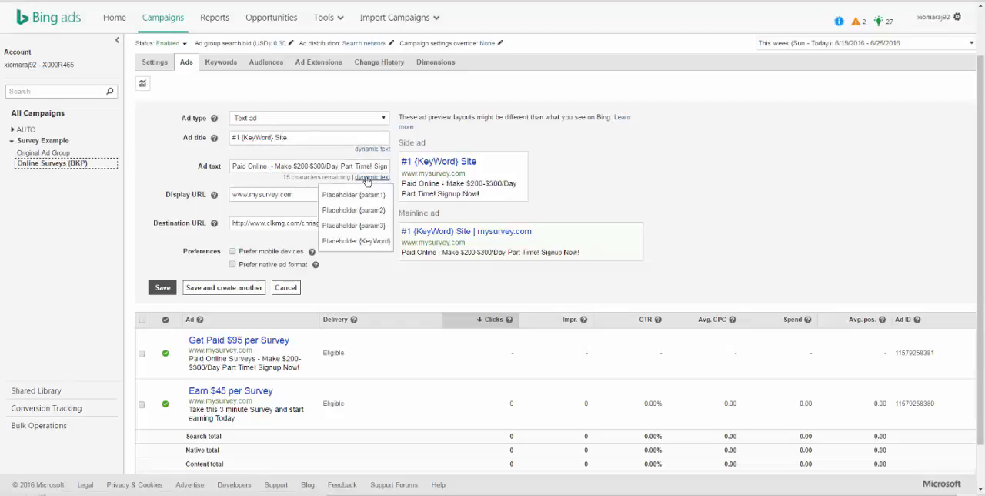
{"action": "left_click", "coordinate": [364, 247]}
{"action": "left_click_drag", "start_coordinate": [342, 167], "coordinate": [446, 170]}
{"action": "mouse_move", "coordinate": [356, 166]}
{"action": "left_mouse_down"}
{"action": "mouse_move", "coordinate": [390, 164]}
{"action": "mouse_move", "coordinate": [355, 168]}
{"action": "left_mouse_up"}
{"action": "key", "text": "ctrl+c"}
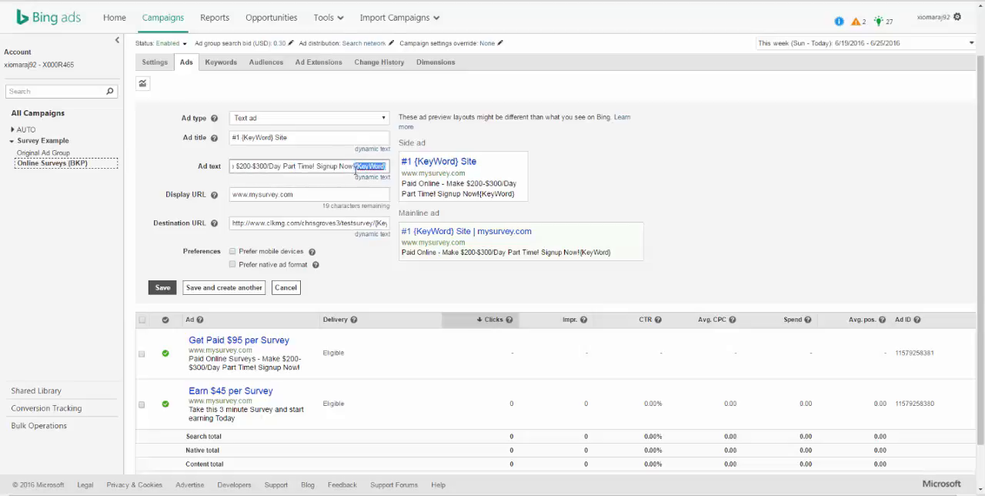
{"action": "key", "text": "BackSpace"}
{"action": "left_click", "coordinate": [203, 173]}
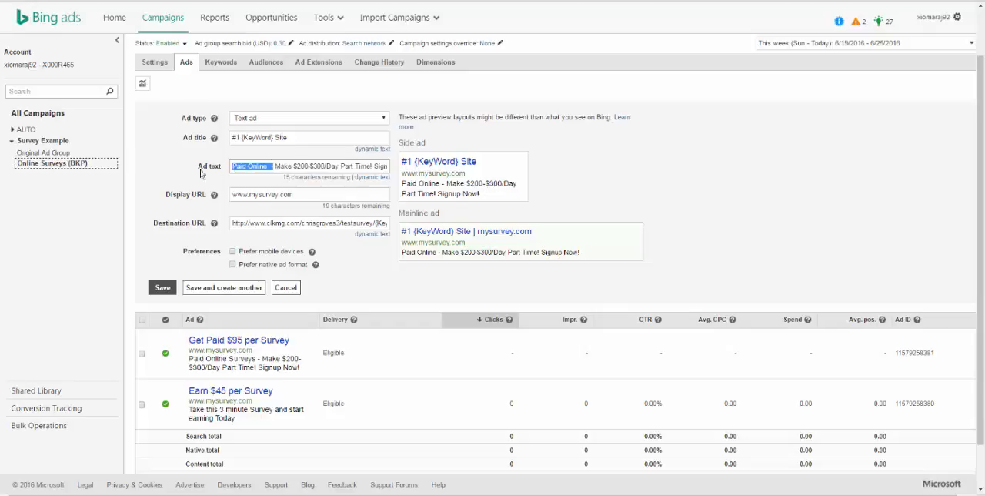
{"action": "left_click", "coordinate": [246, 166]}
{"action": "left_click", "coordinate": [274, 172]}
{"action": "key", "text": "ctrl+v"}
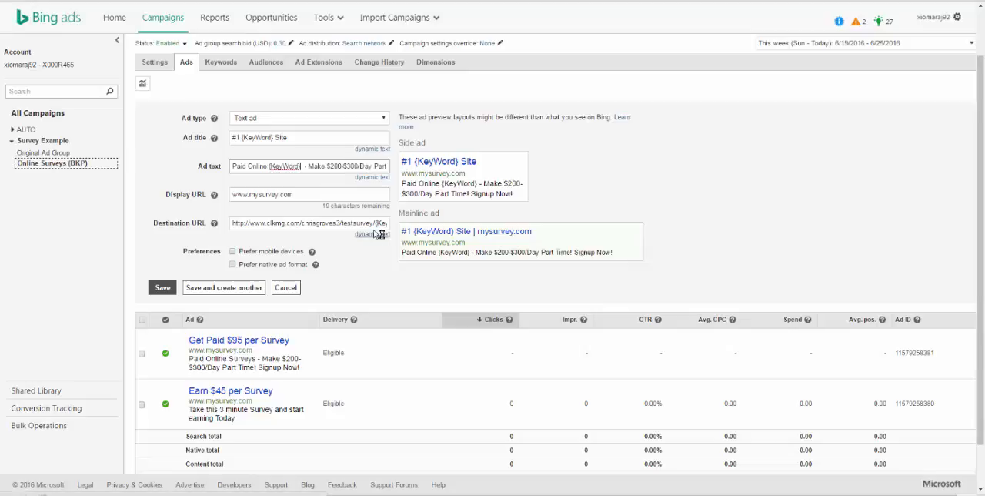
{"action": "left_click", "coordinate": [309, 193]}
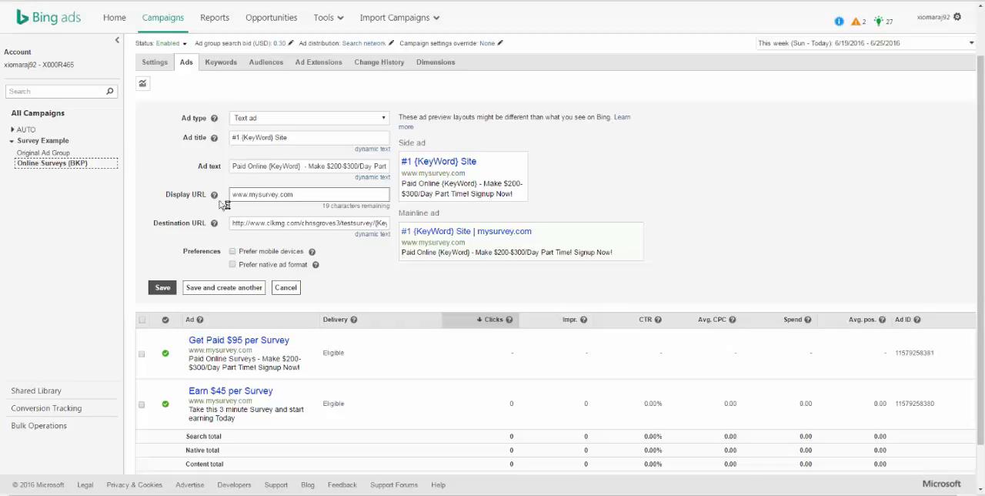
{"action": "left_click", "coordinate": [192, 287]}
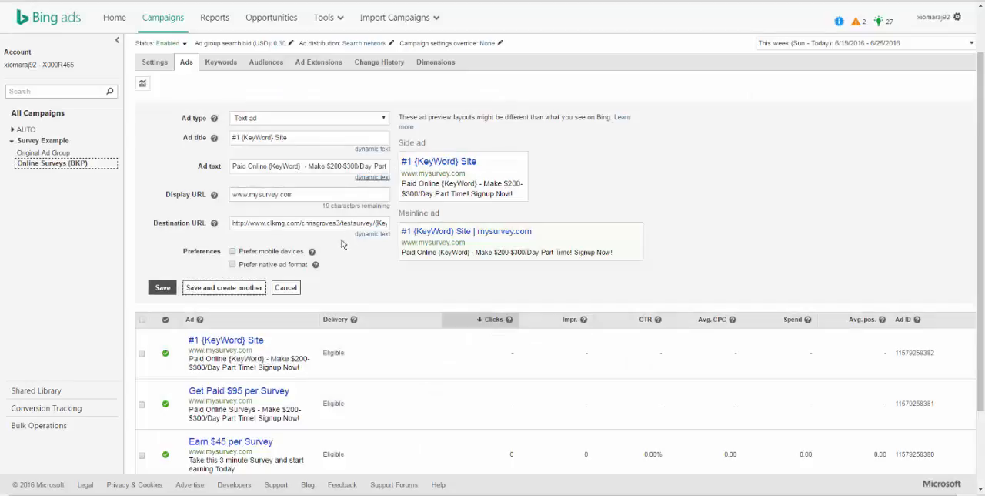
Step: Review the ads saved in the Online Surveys (BKP) ad group and the TestSurvey tracking link in ClickMagick
{"action": "scroll", "coordinate": [282, 277], "scroll_direction": "down", "scroll_amount": 2}
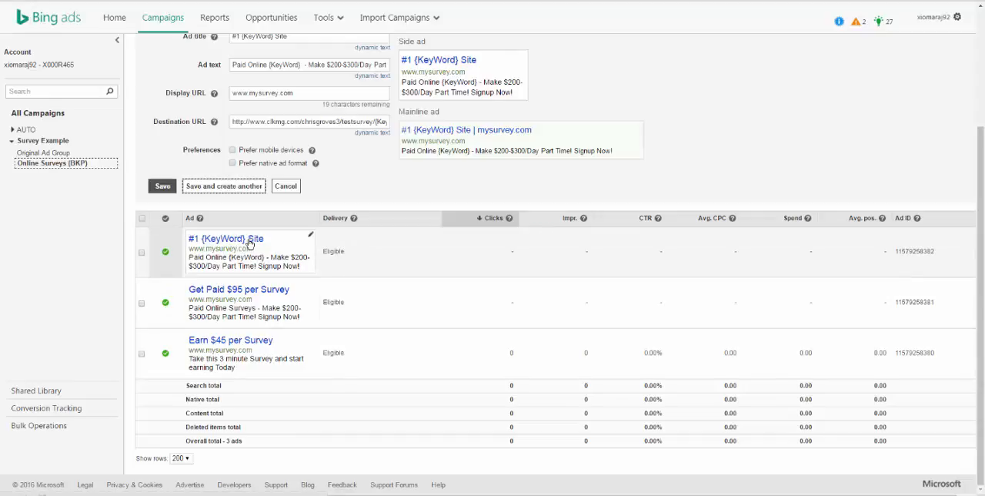
{"action": "scroll", "coordinate": [252, 250], "scroll_direction": "up", "scroll_amount": 2}
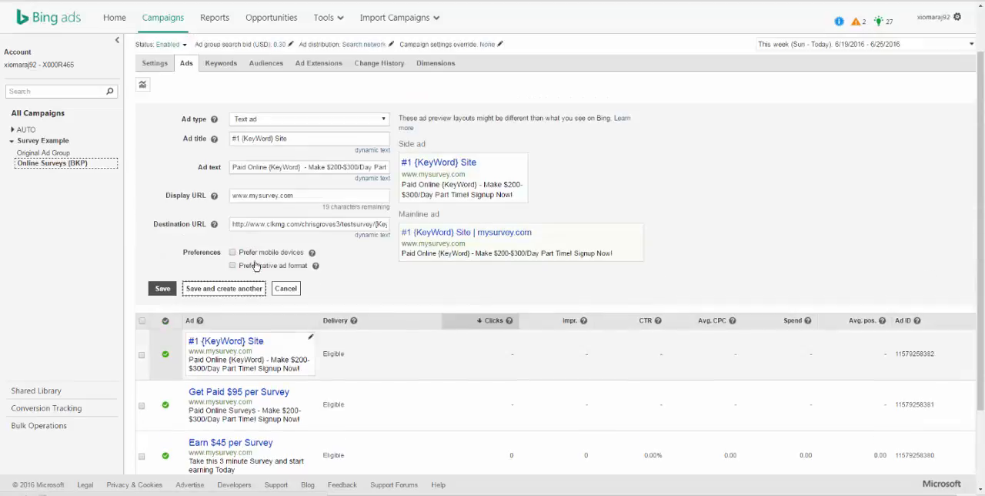
{"action": "scroll", "coordinate": [246, 328], "scroll_direction": "down", "scroll_amount": 2}
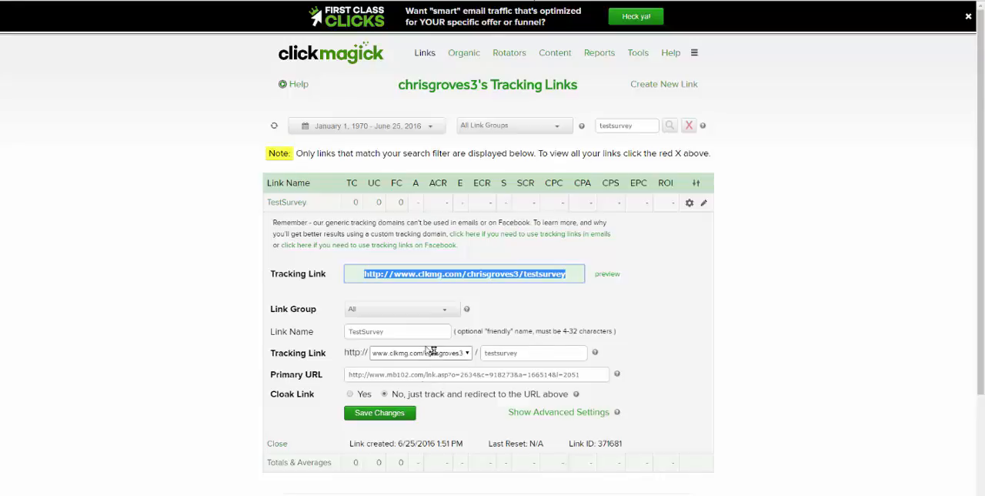
{"action": "scroll", "coordinate": [406, 360], "scroll_direction": "down", "scroll_amount": 3}
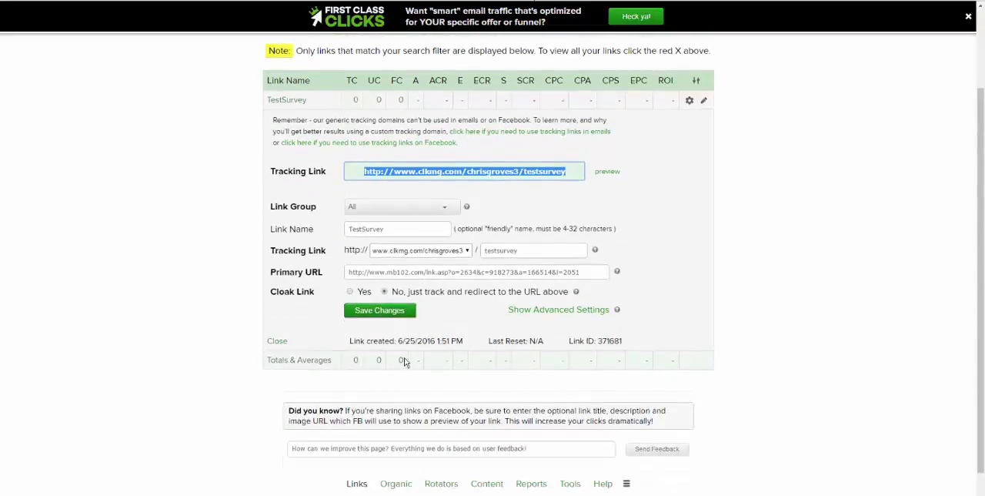
{"action": "scroll", "coordinate": [264, 260], "scroll_direction": "up", "scroll_amount": 2}
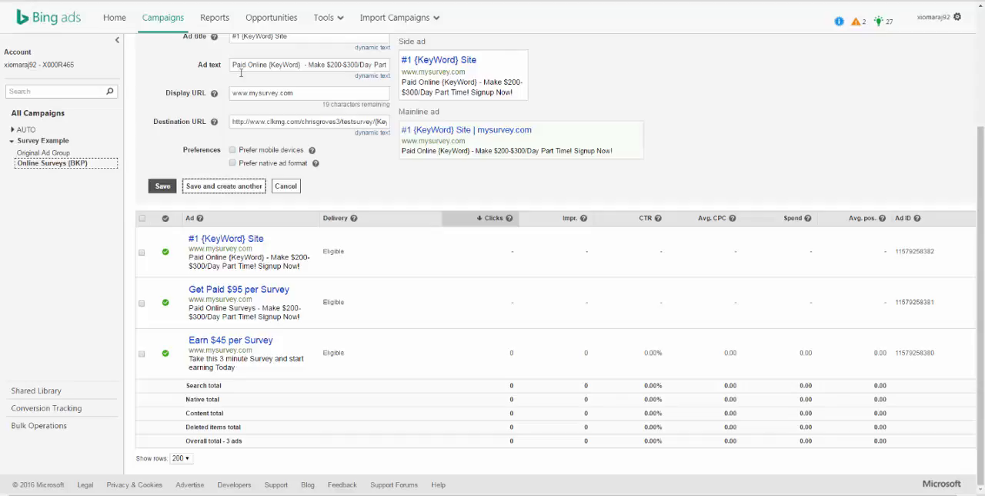
{"action": "scroll", "coordinate": [364, 154], "scroll_direction": "up", "scroll_amount": 2}
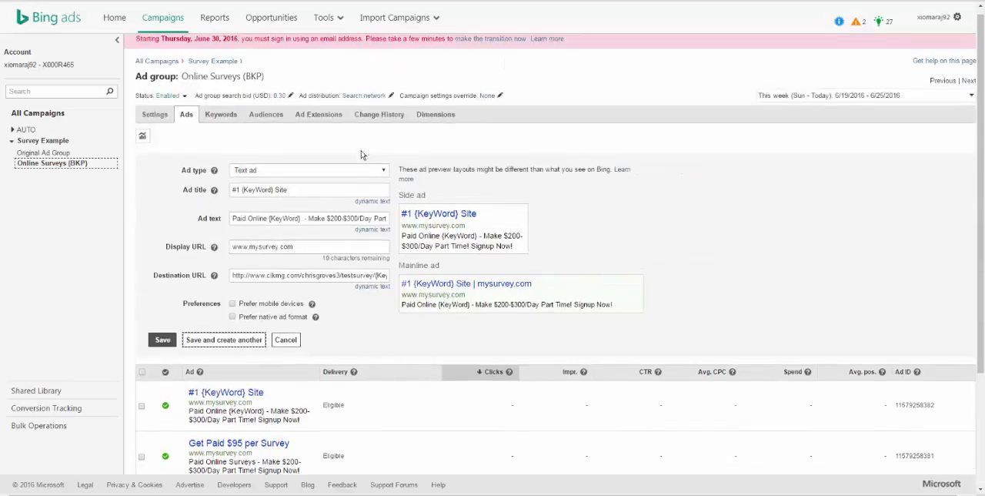
{"action": "scroll", "coordinate": [378, 274], "scroll_direction": "down", "scroll_amount": 1}
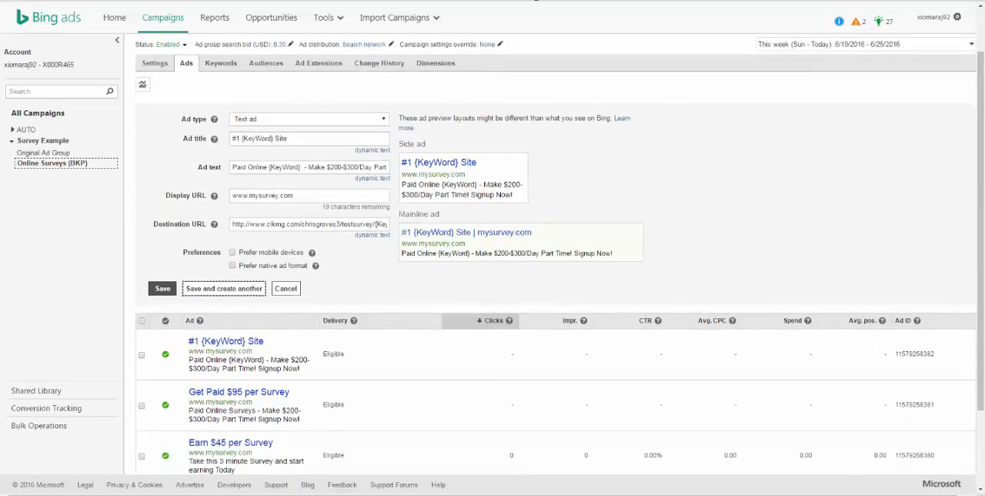